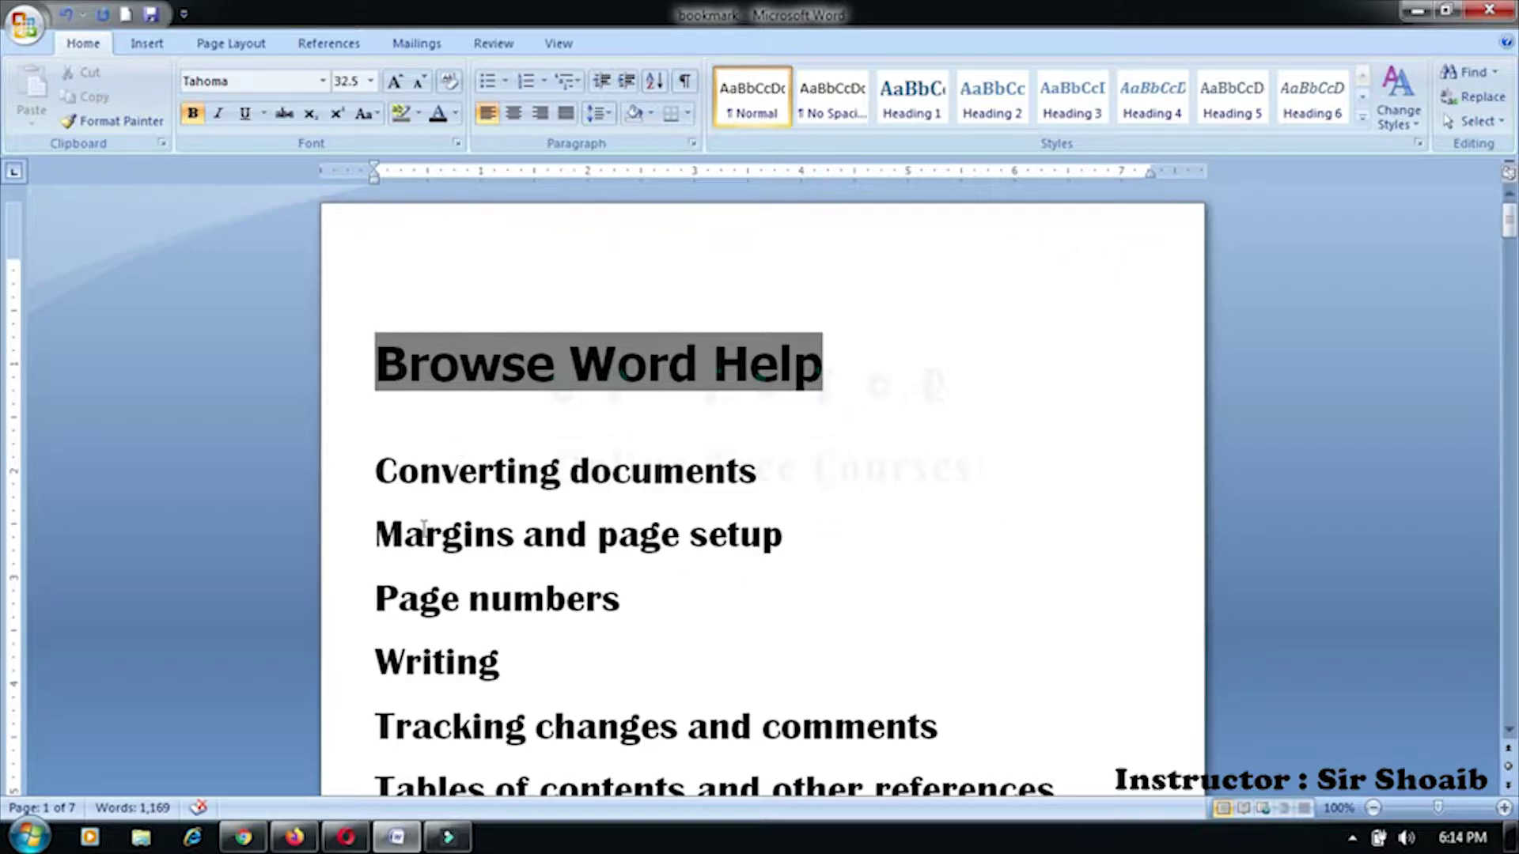
Open the Insert tab's gallery of built-in header designs
left_click(144, 46)
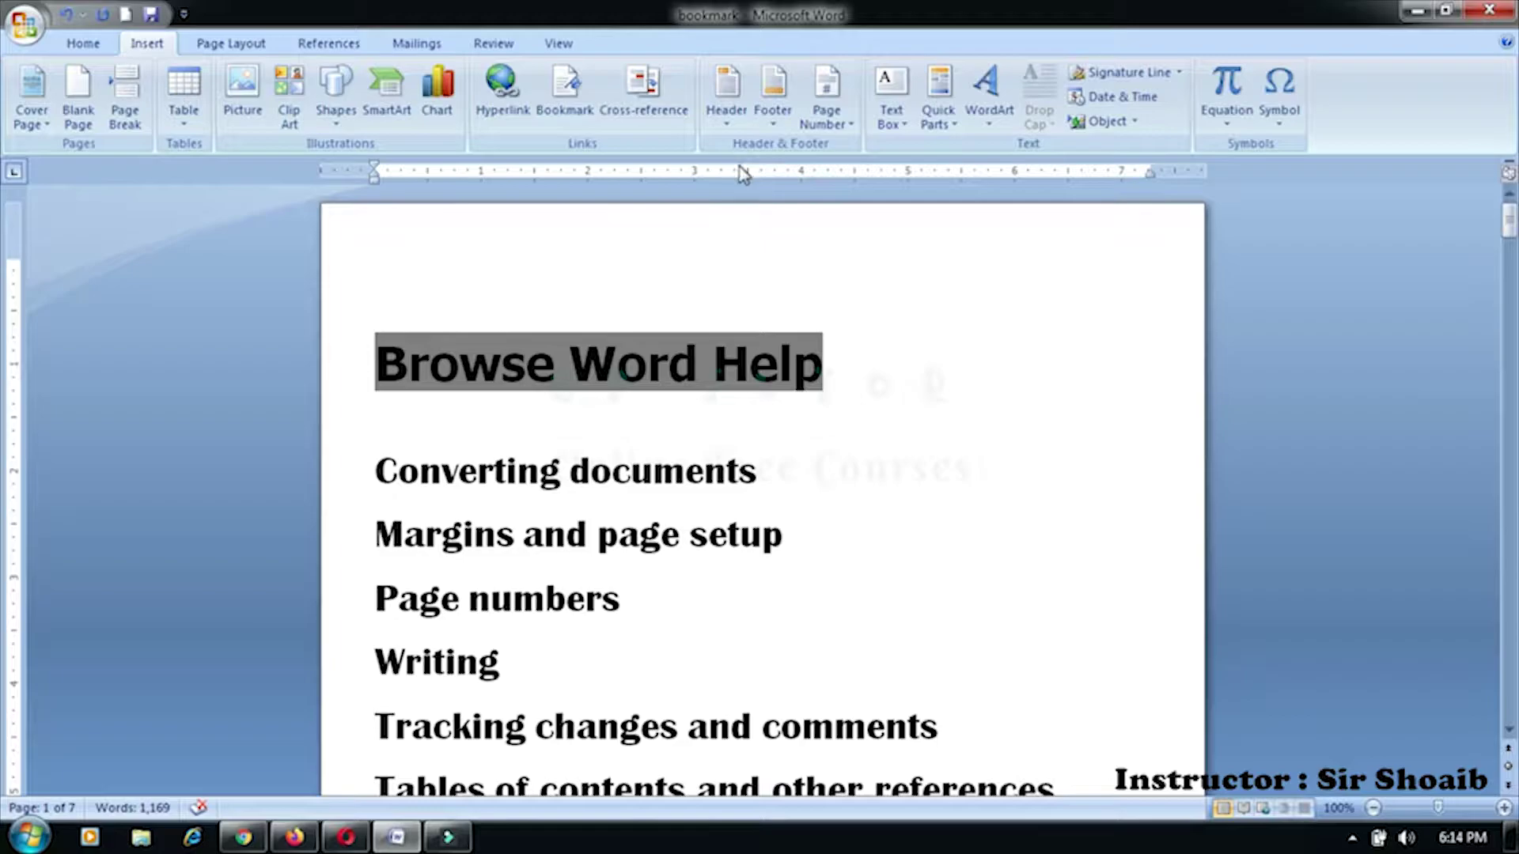
left_click(727, 94)
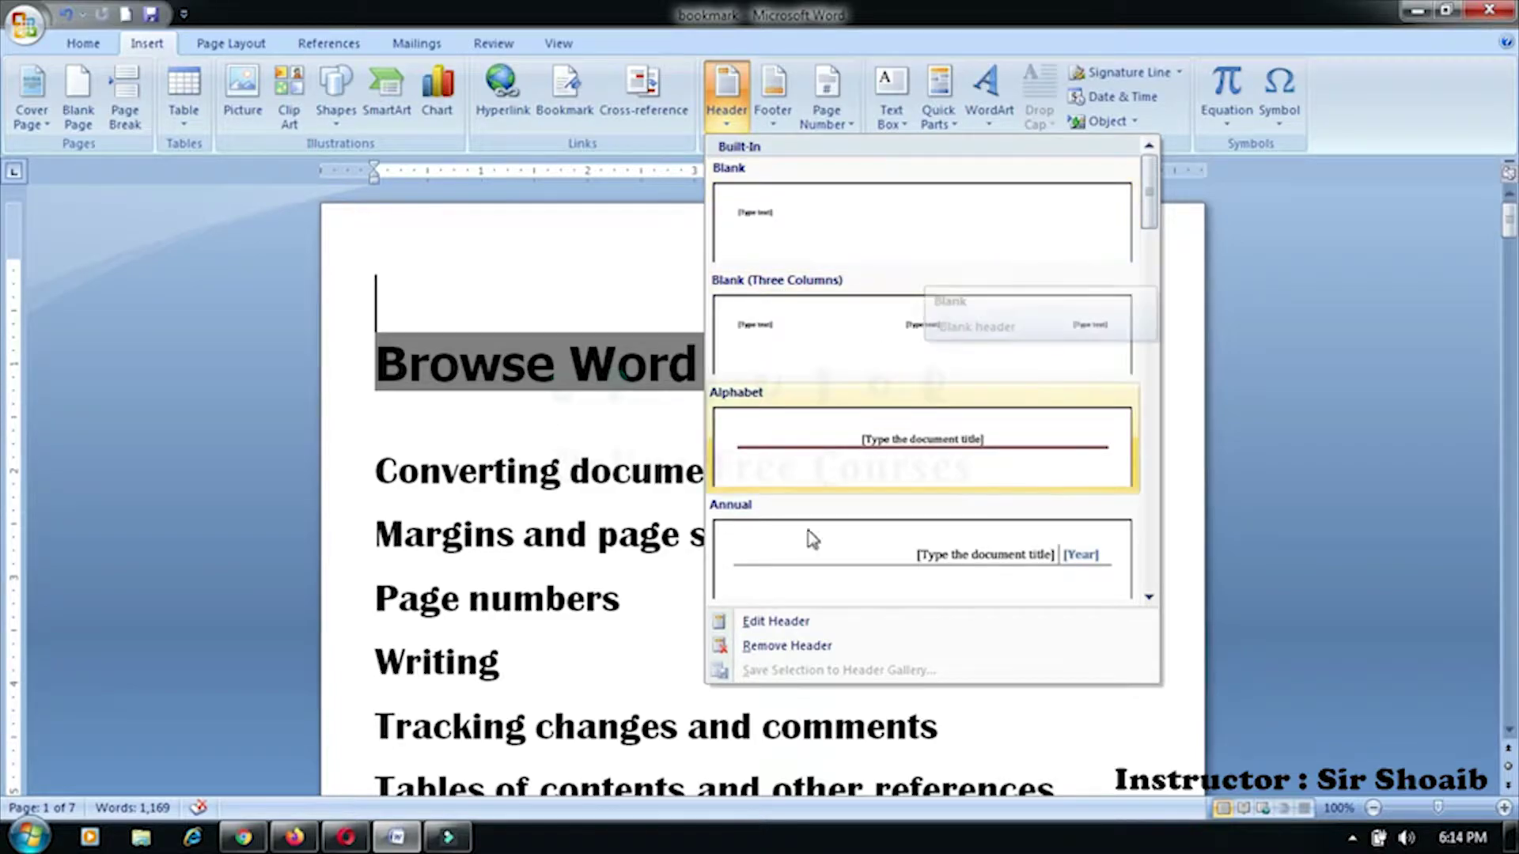
scroll(905, 314, "down", 5)
scroll(907, 317, "down", 3)
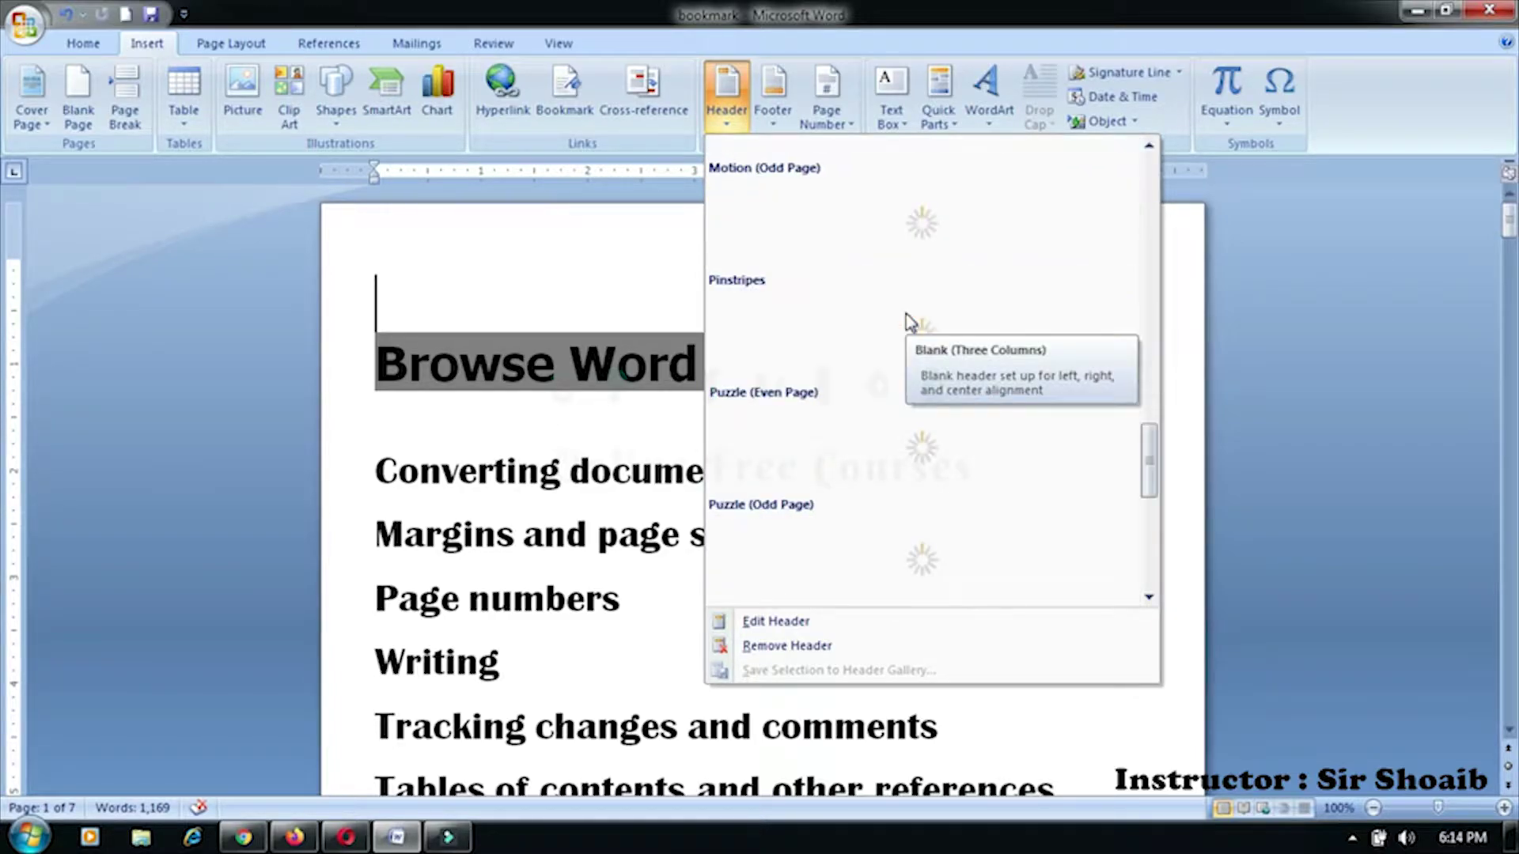
scroll(910, 321, "down", 3)
scroll(907, 321, "up", 10)
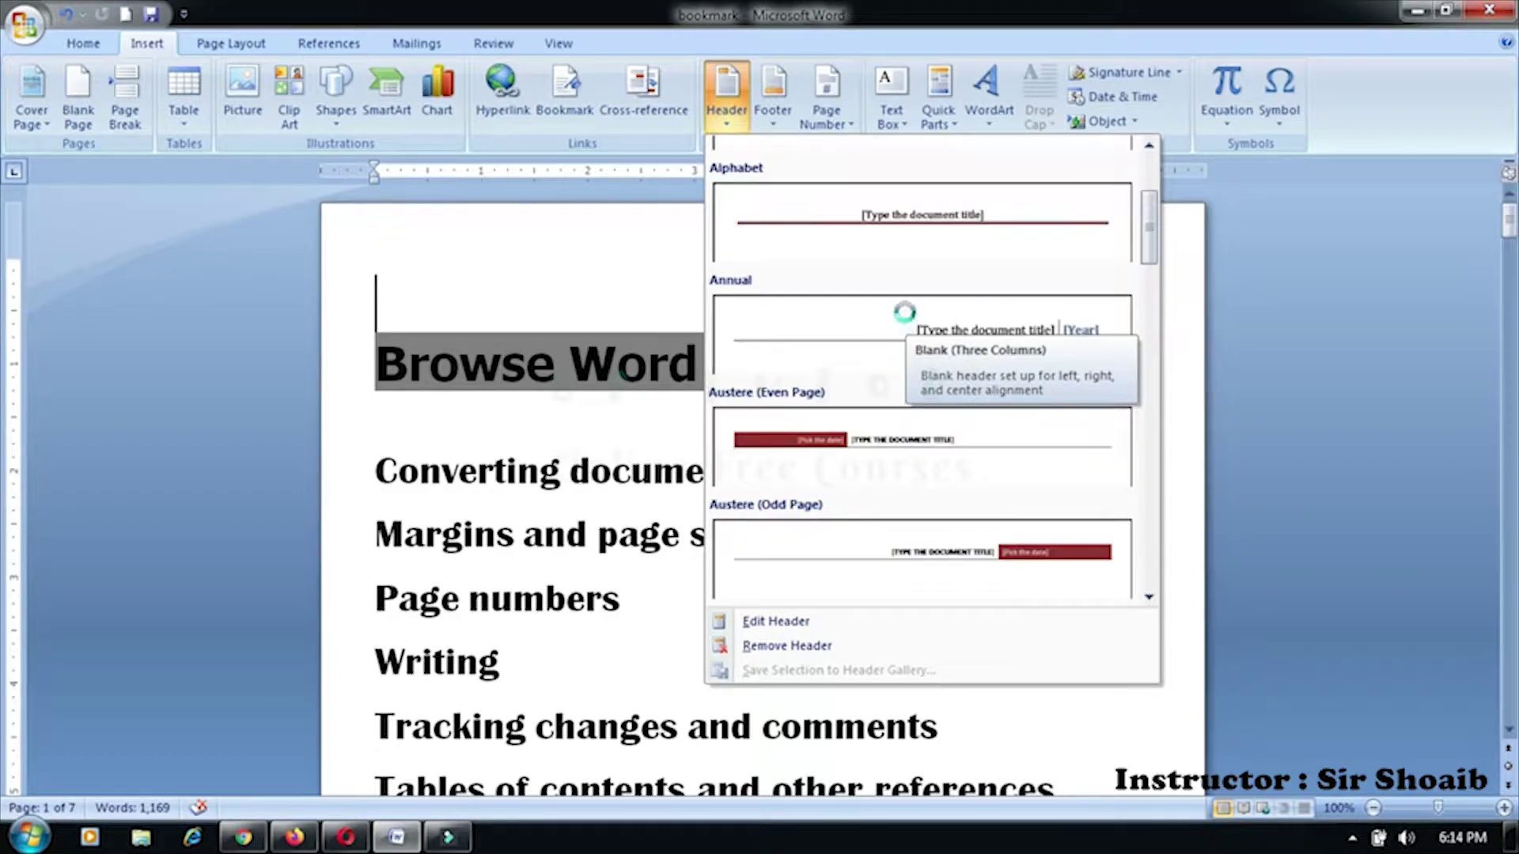
scroll(907, 321, "up", 2)
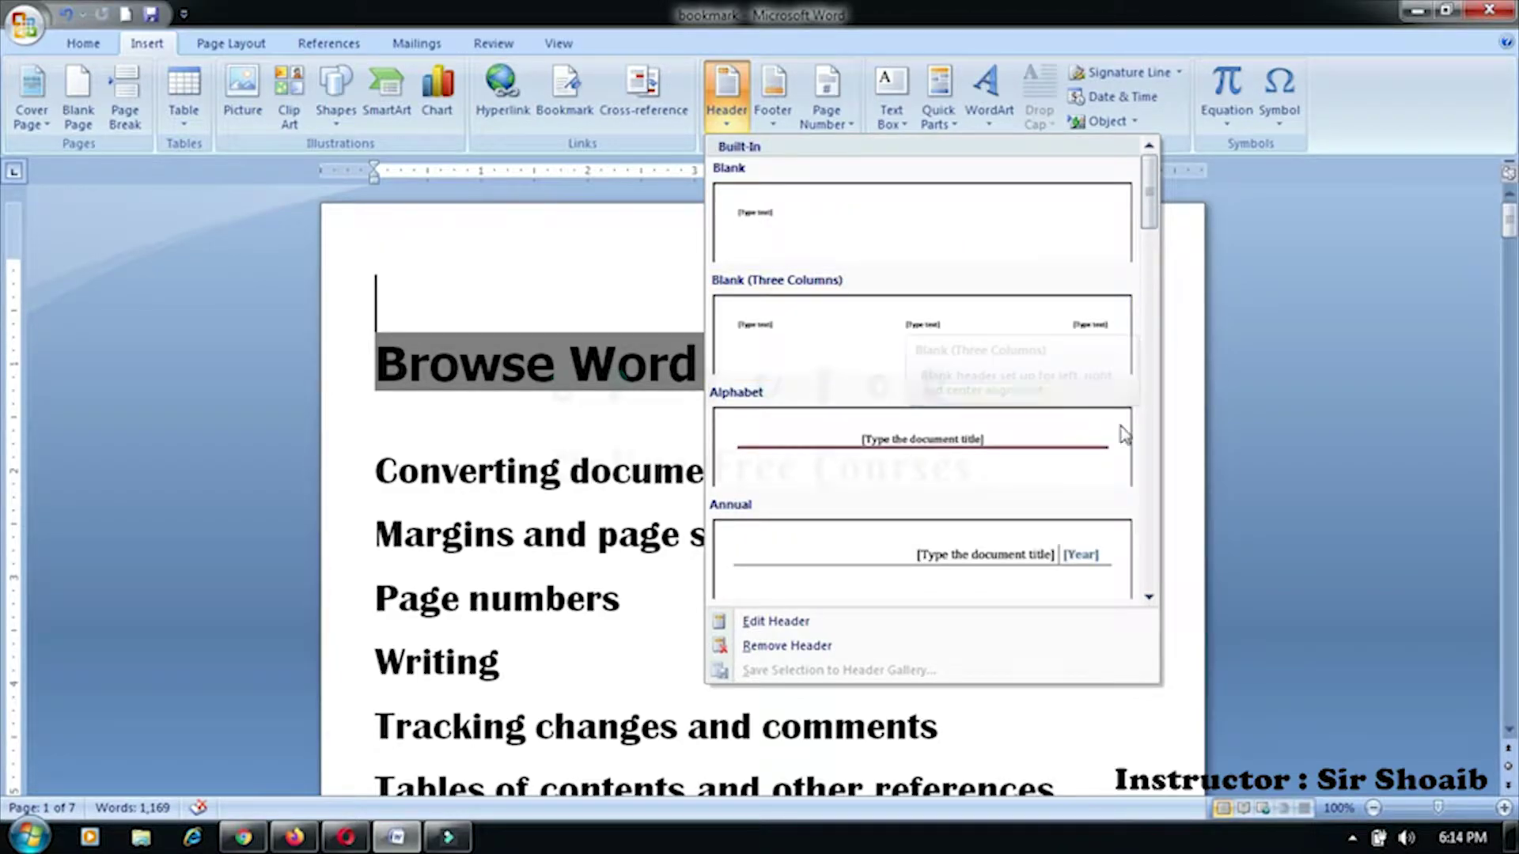
left_click(1274, 336)
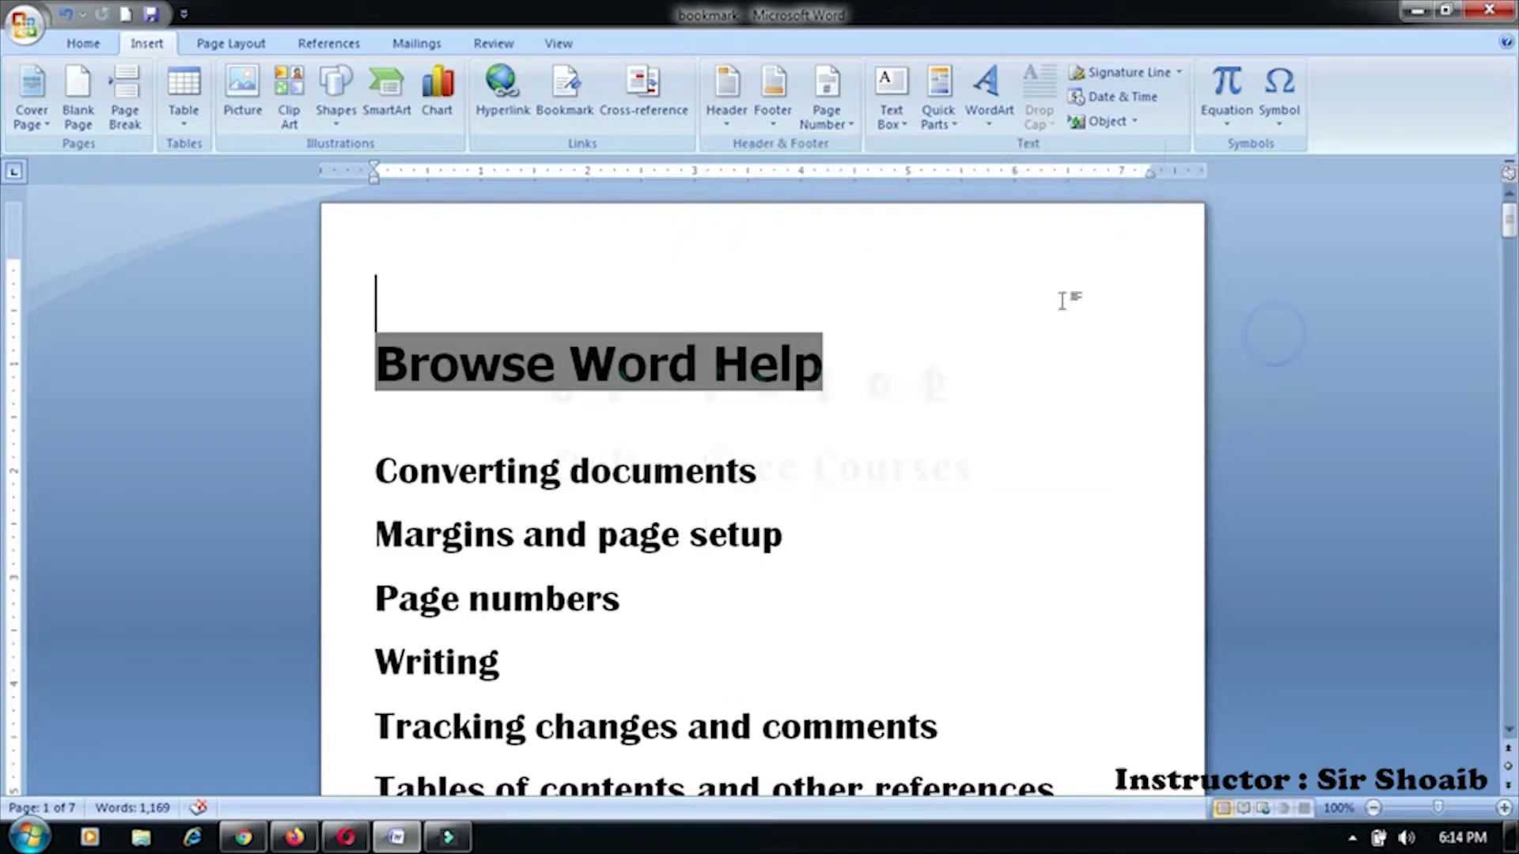
left_click(853, 349)
left_click(374, 368)
left_click(376, 369)
Insert the Austere (Even Page) header design from the Built-In header gallery
left_click(367, 347)
left_click(726, 95)
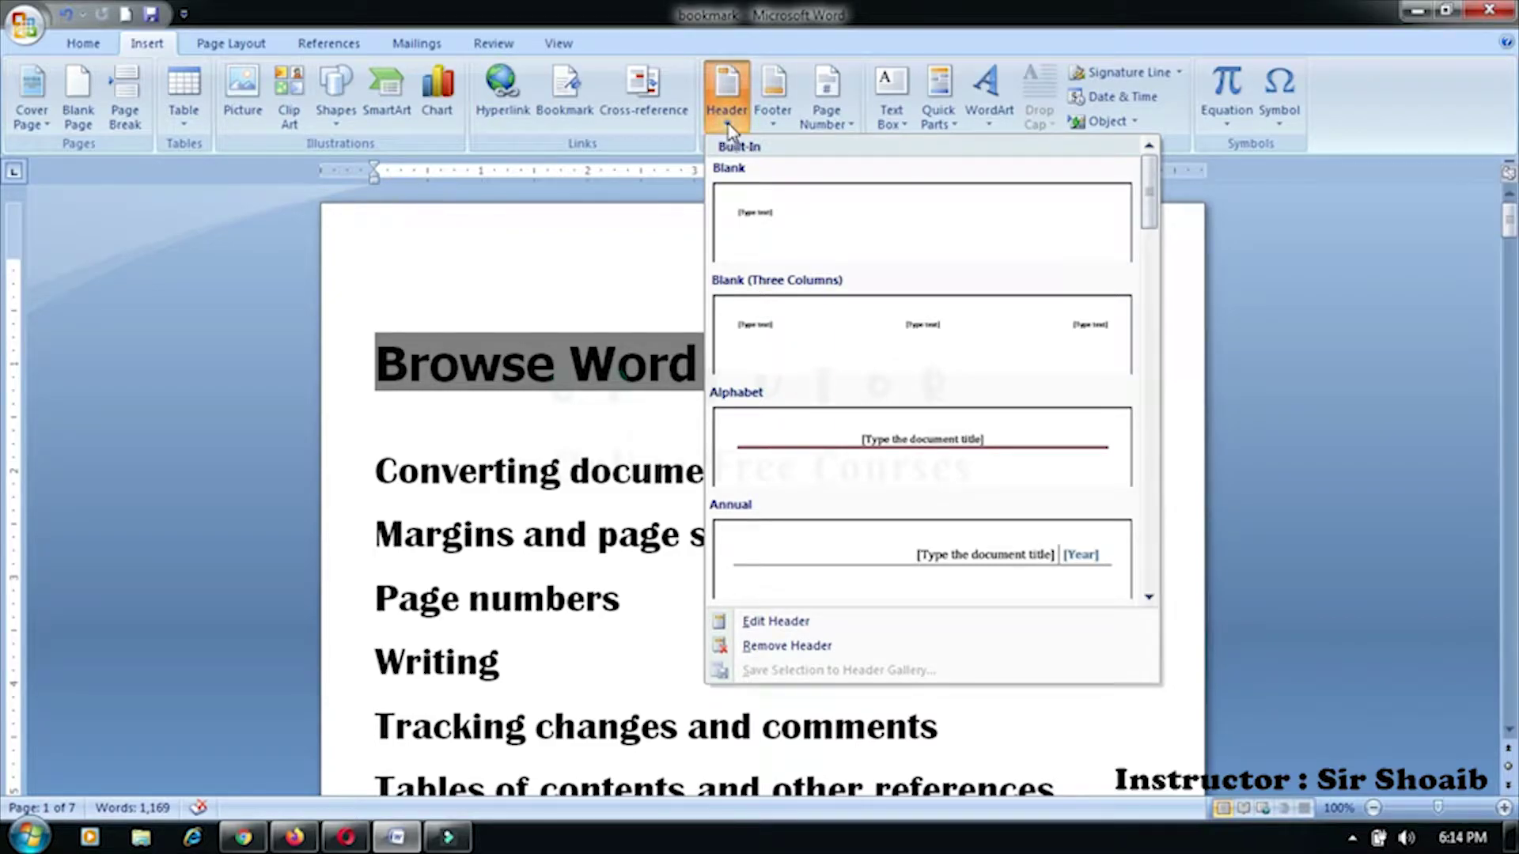
left_click(729, 129)
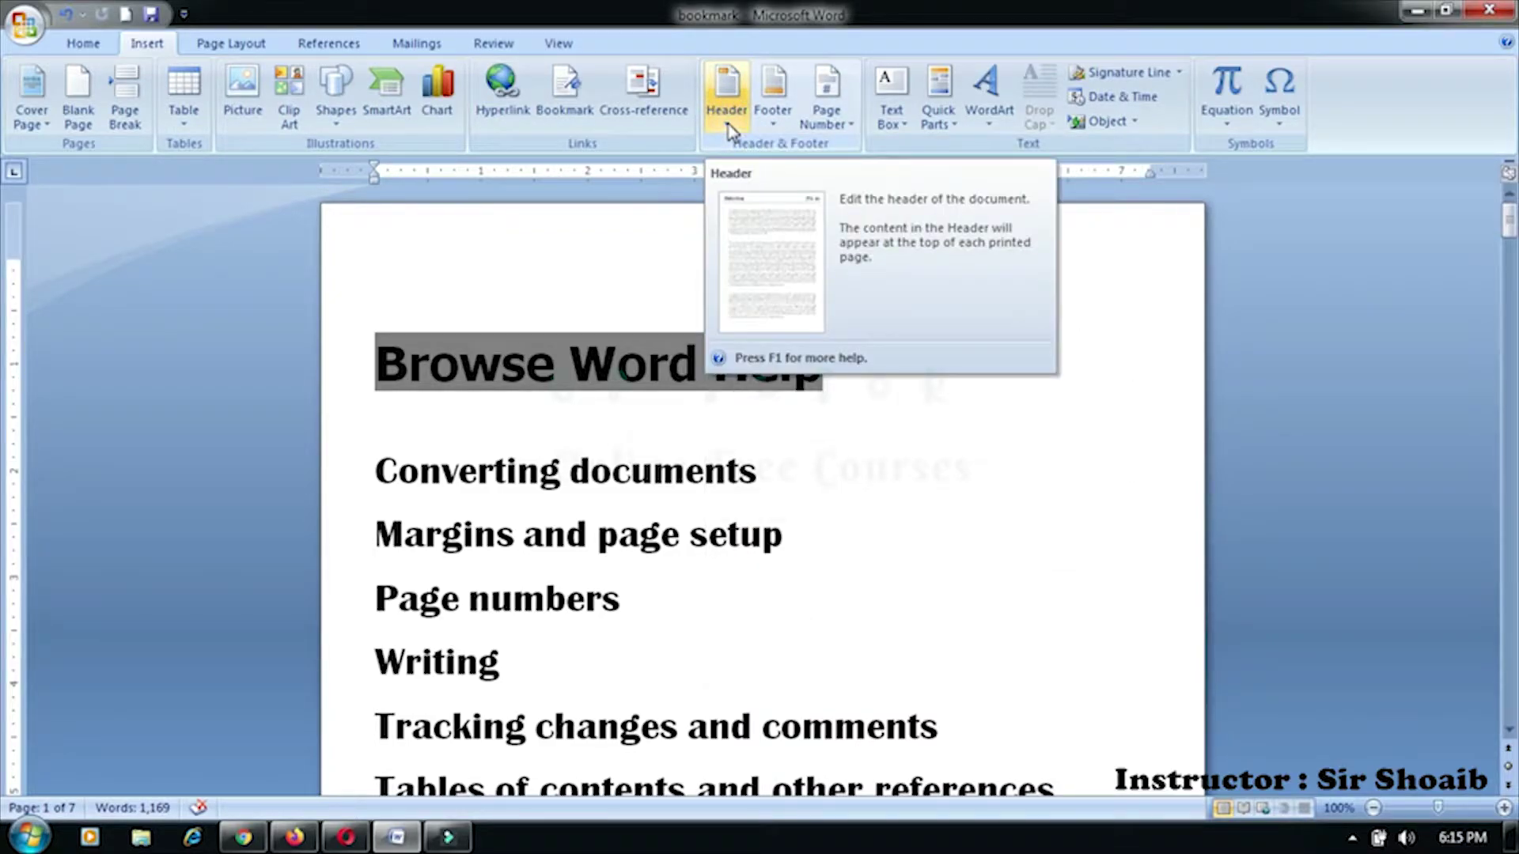
left_click(729, 129)
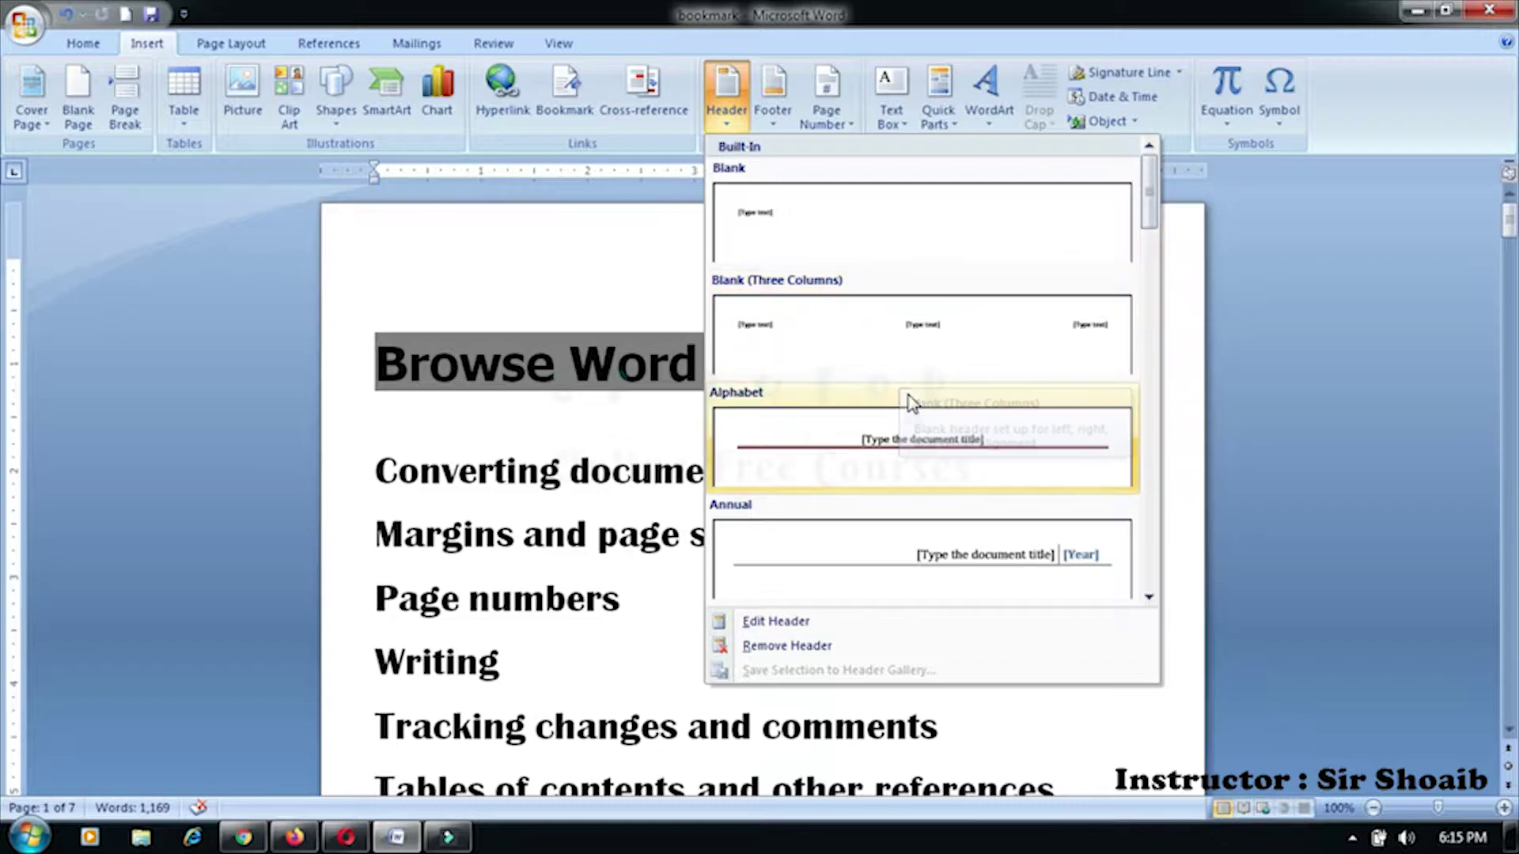
scroll(912, 408, "down", 3)
scroll(912, 407, "down", 3)
scroll(911, 407, "down", 3)
scroll(912, 408, "down", 3)
scroll(915, 412, "down", 3)
scroll(916, 412, "down", 3)
scroll(915, 412, "down", 2)
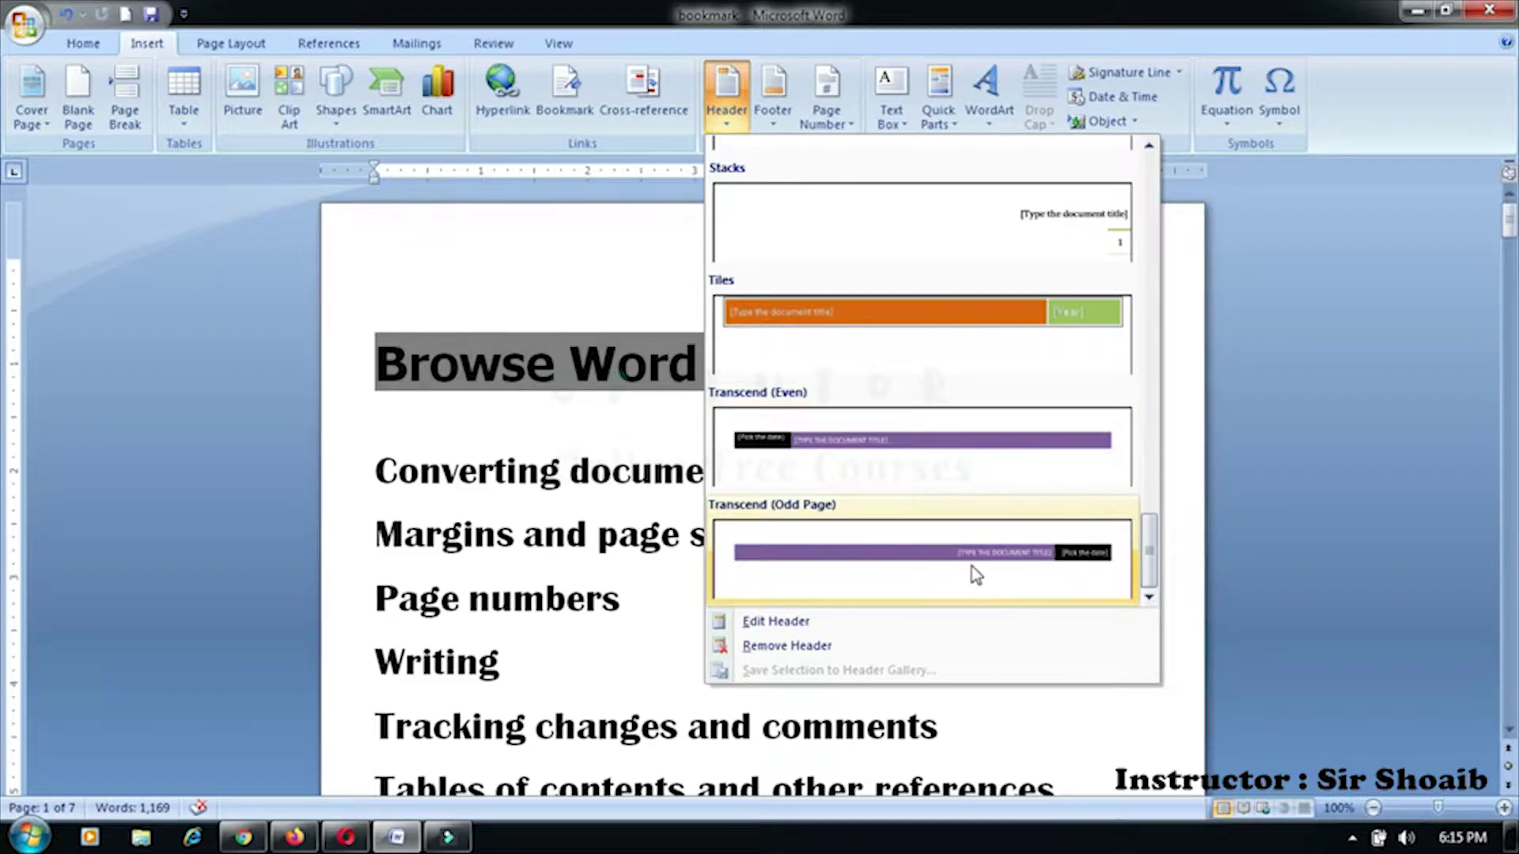
scroll(970, 497, "up", 3)
scroll(936, 472, "up", 3)
scroll(935, 472, "up", 3)
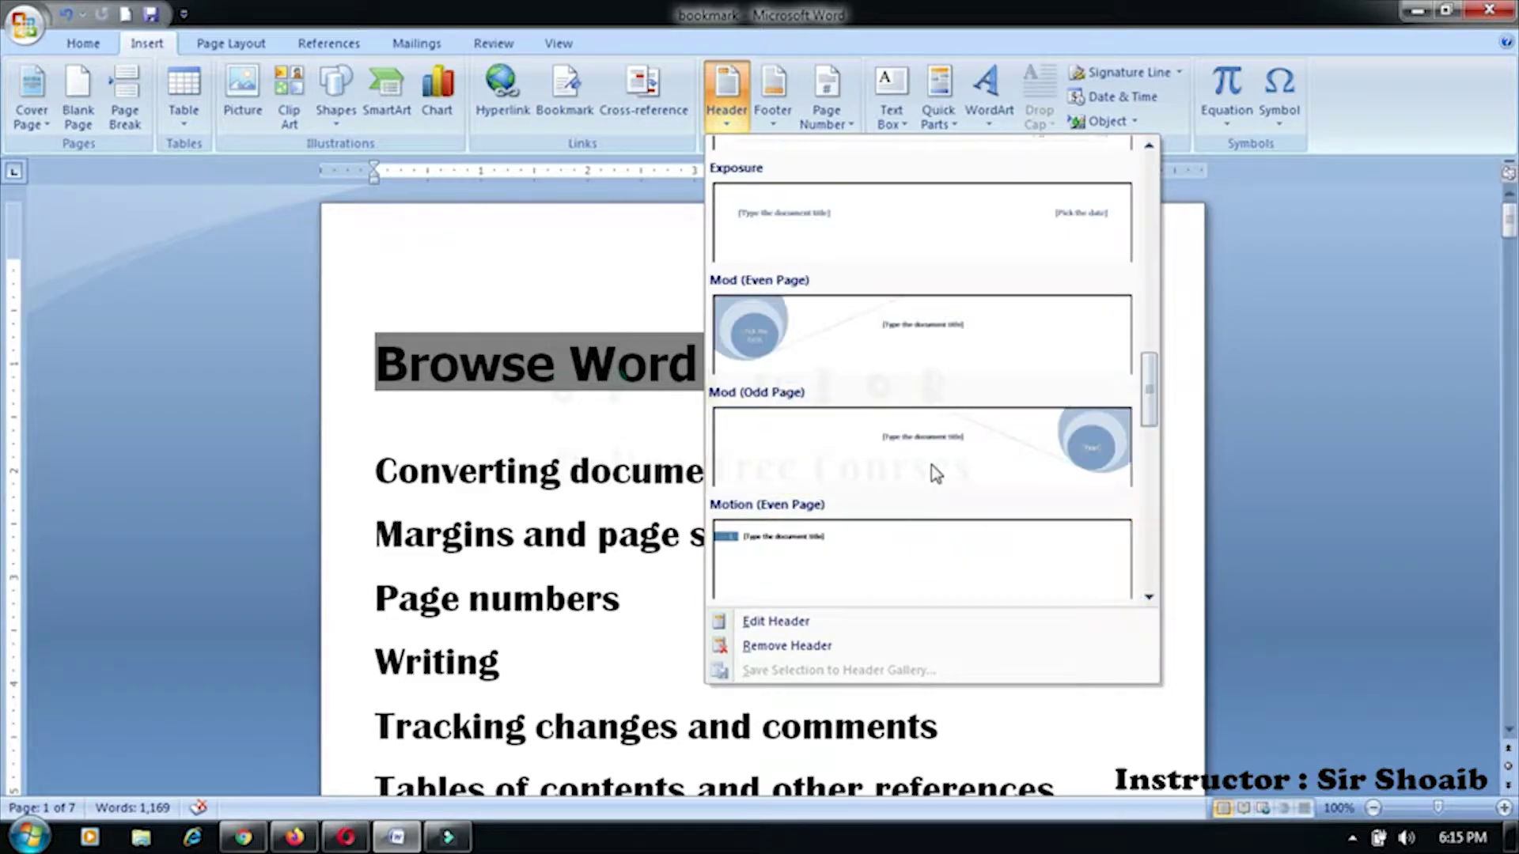
scroll(936, 473, "up", 6)
scroll(936, 473, "up", 3)
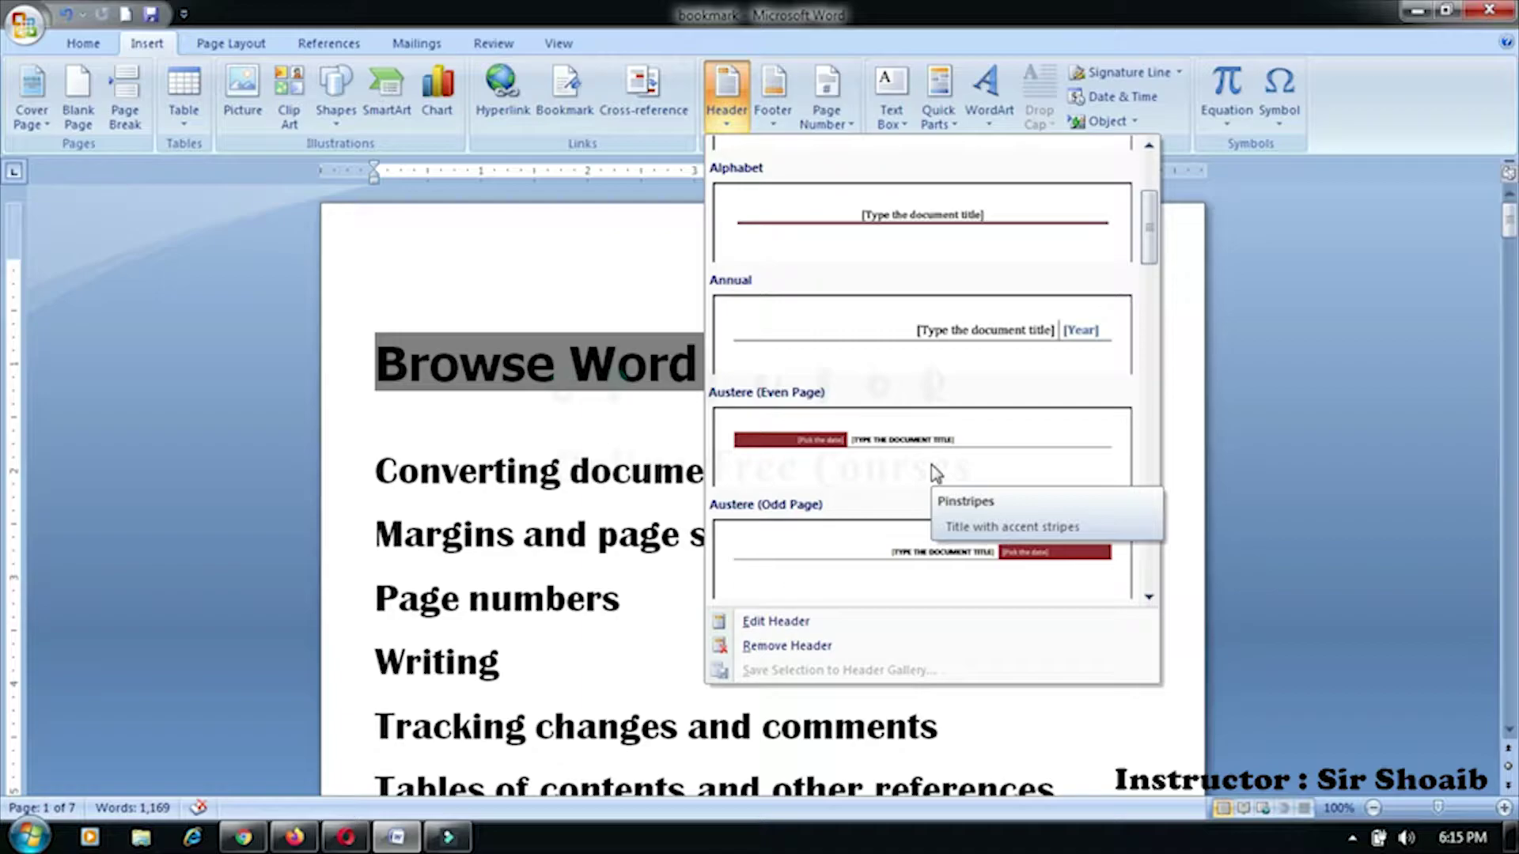
left_click(904, 440)
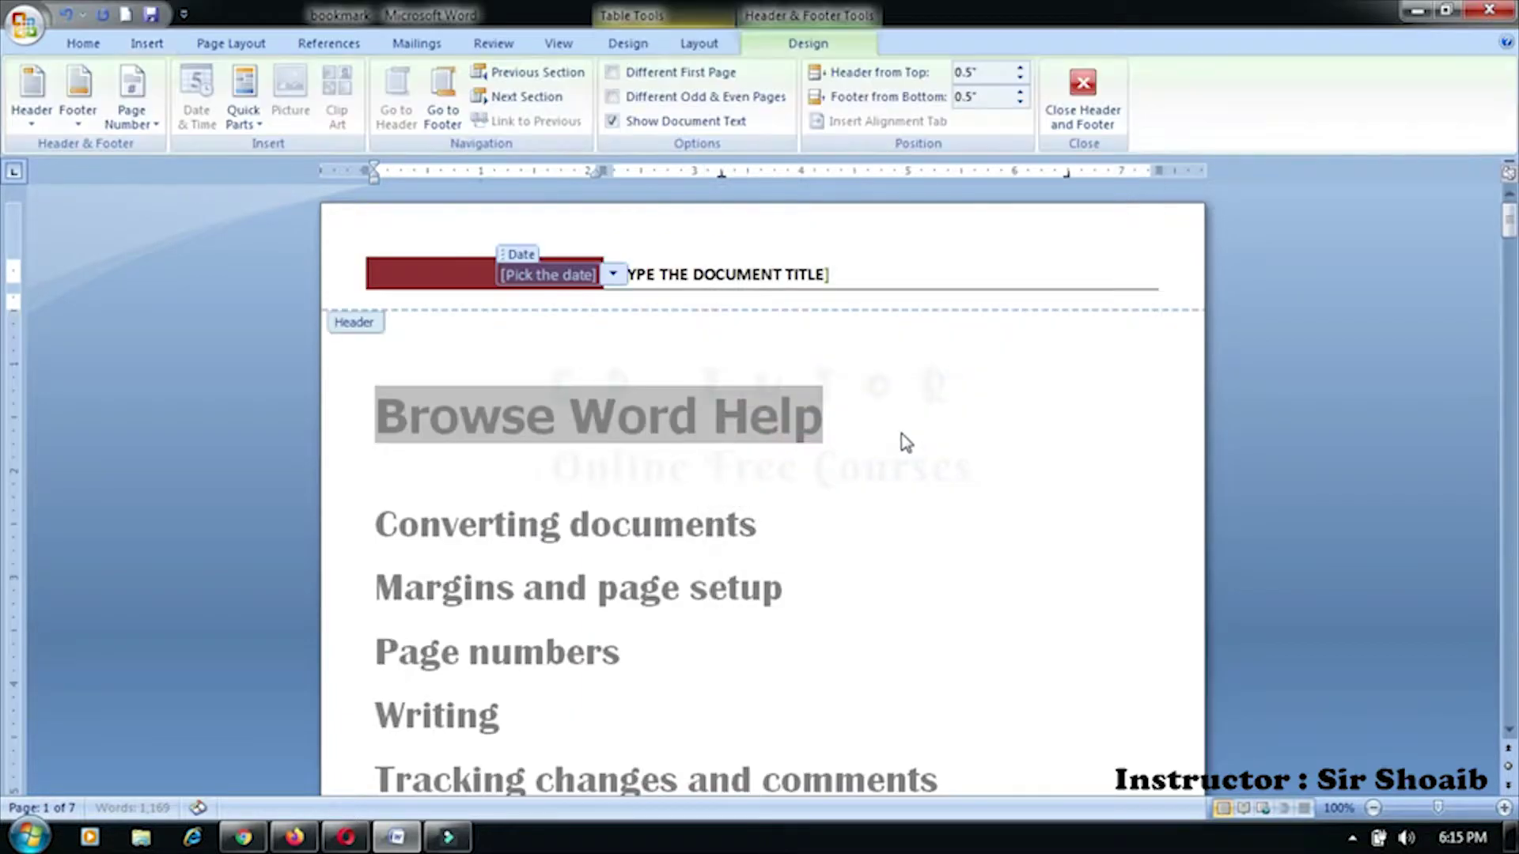
Activate the header's date placeholder, opening and dismissing its calendar
left_click_drag(546, 253, 476, 245)
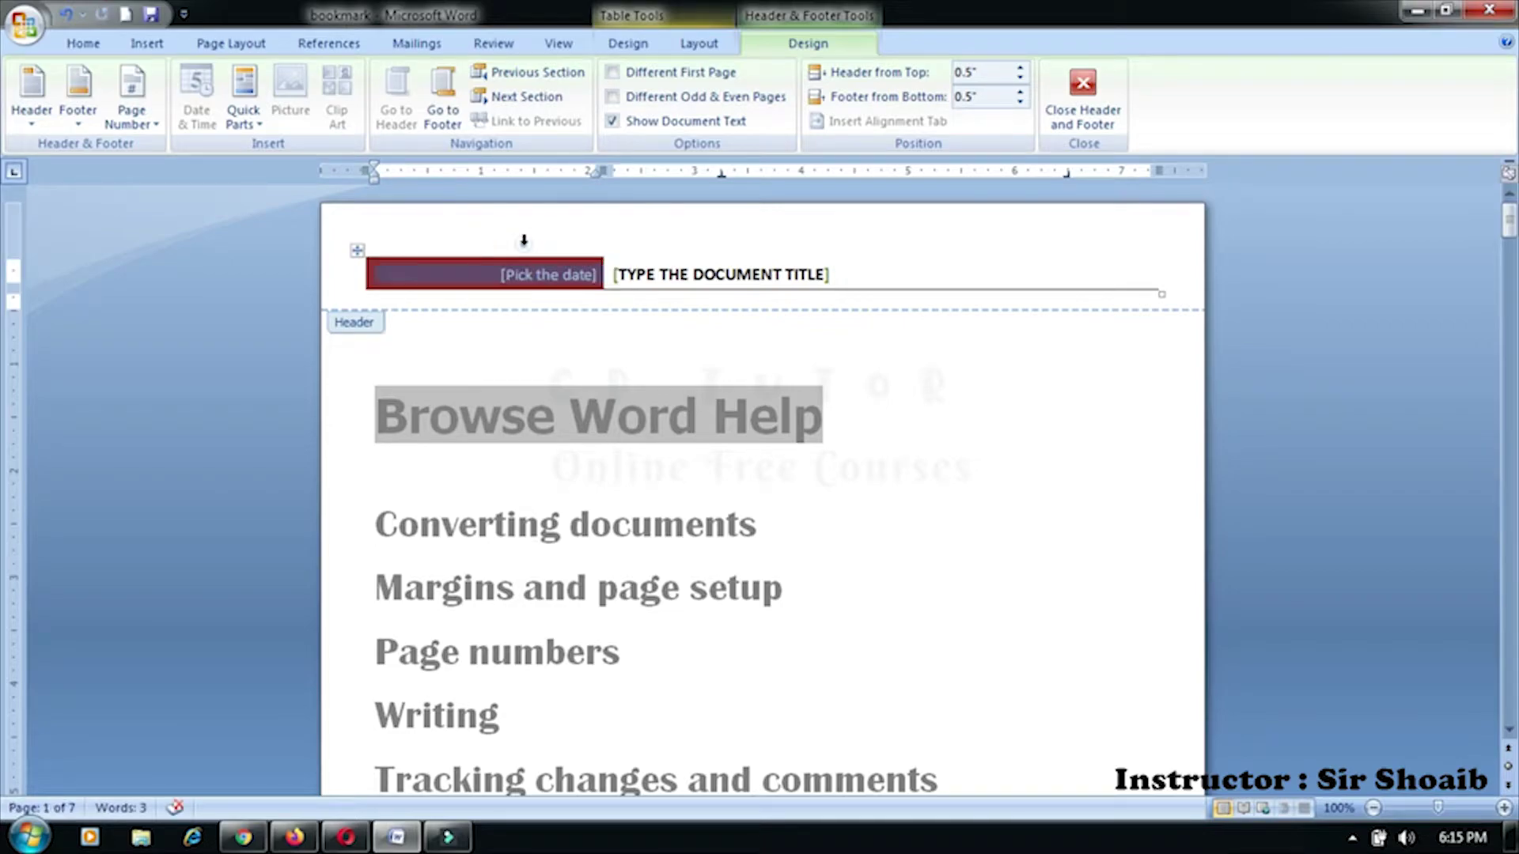
left_click(563, 277)
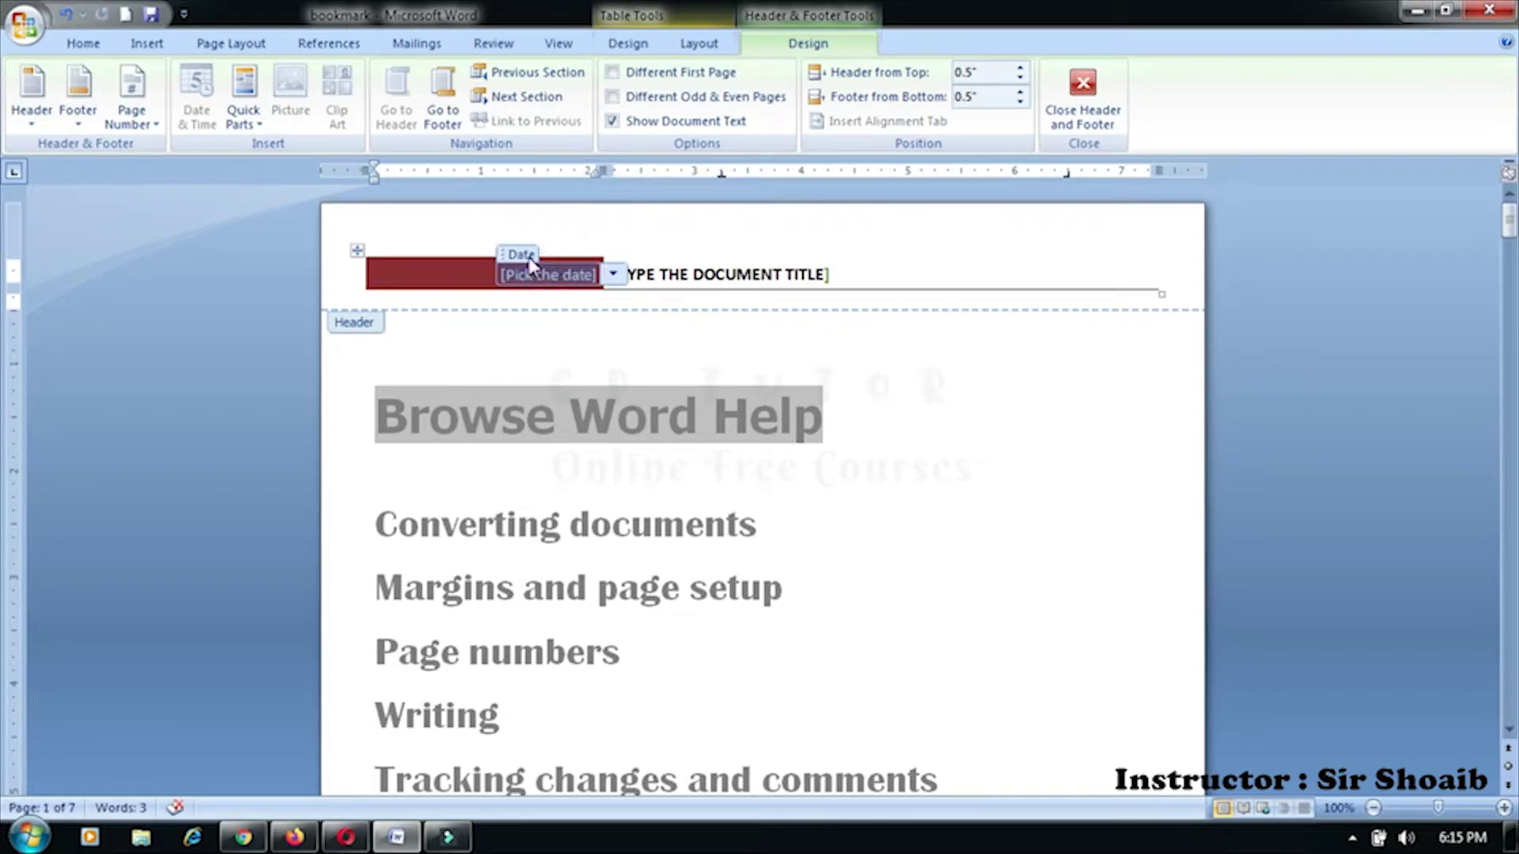
left_click(613, 275)
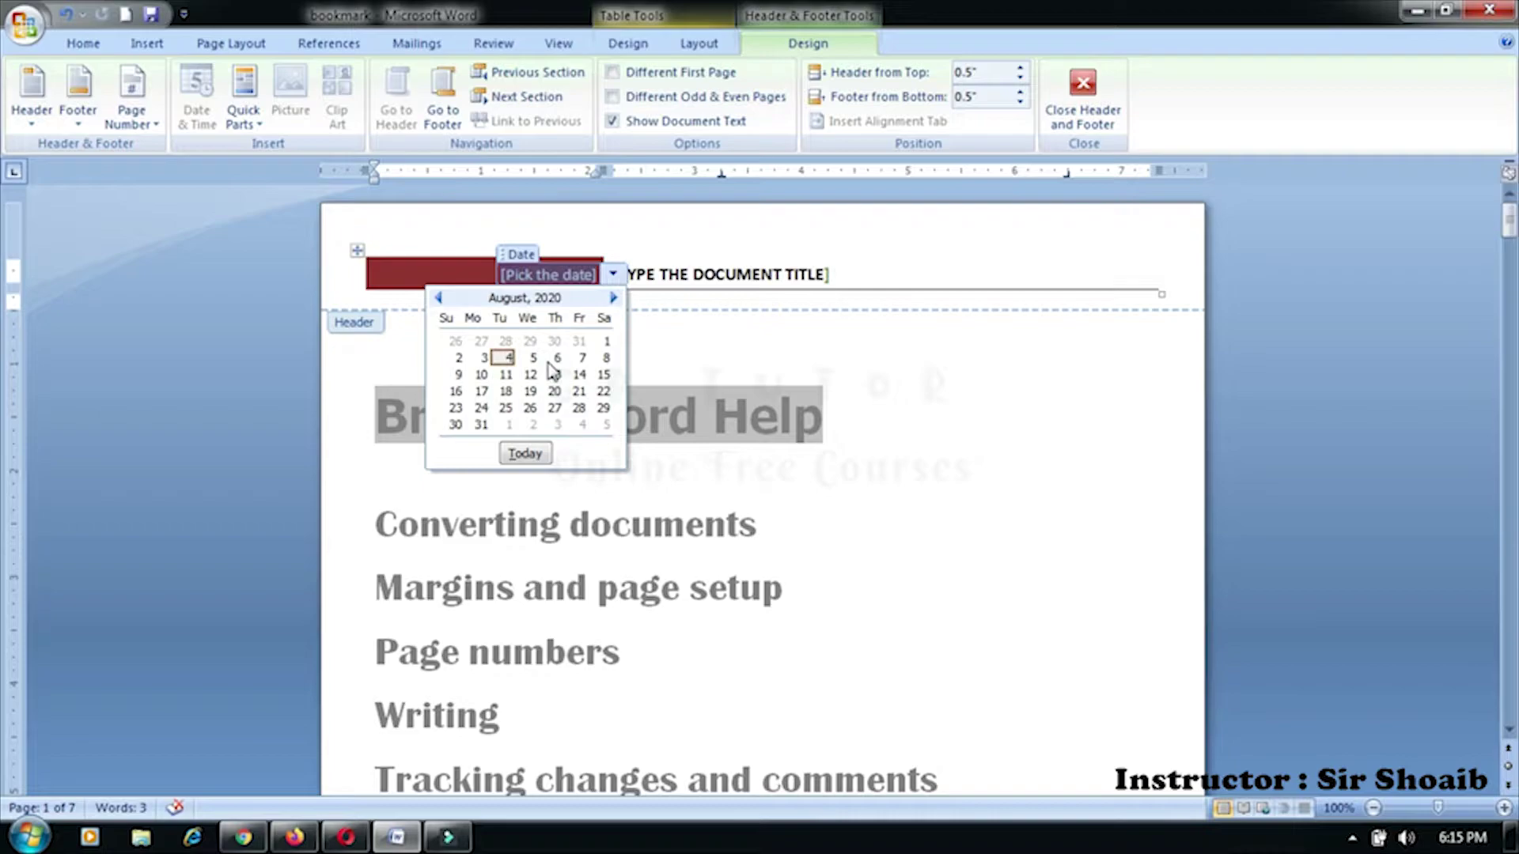
key("Escape")
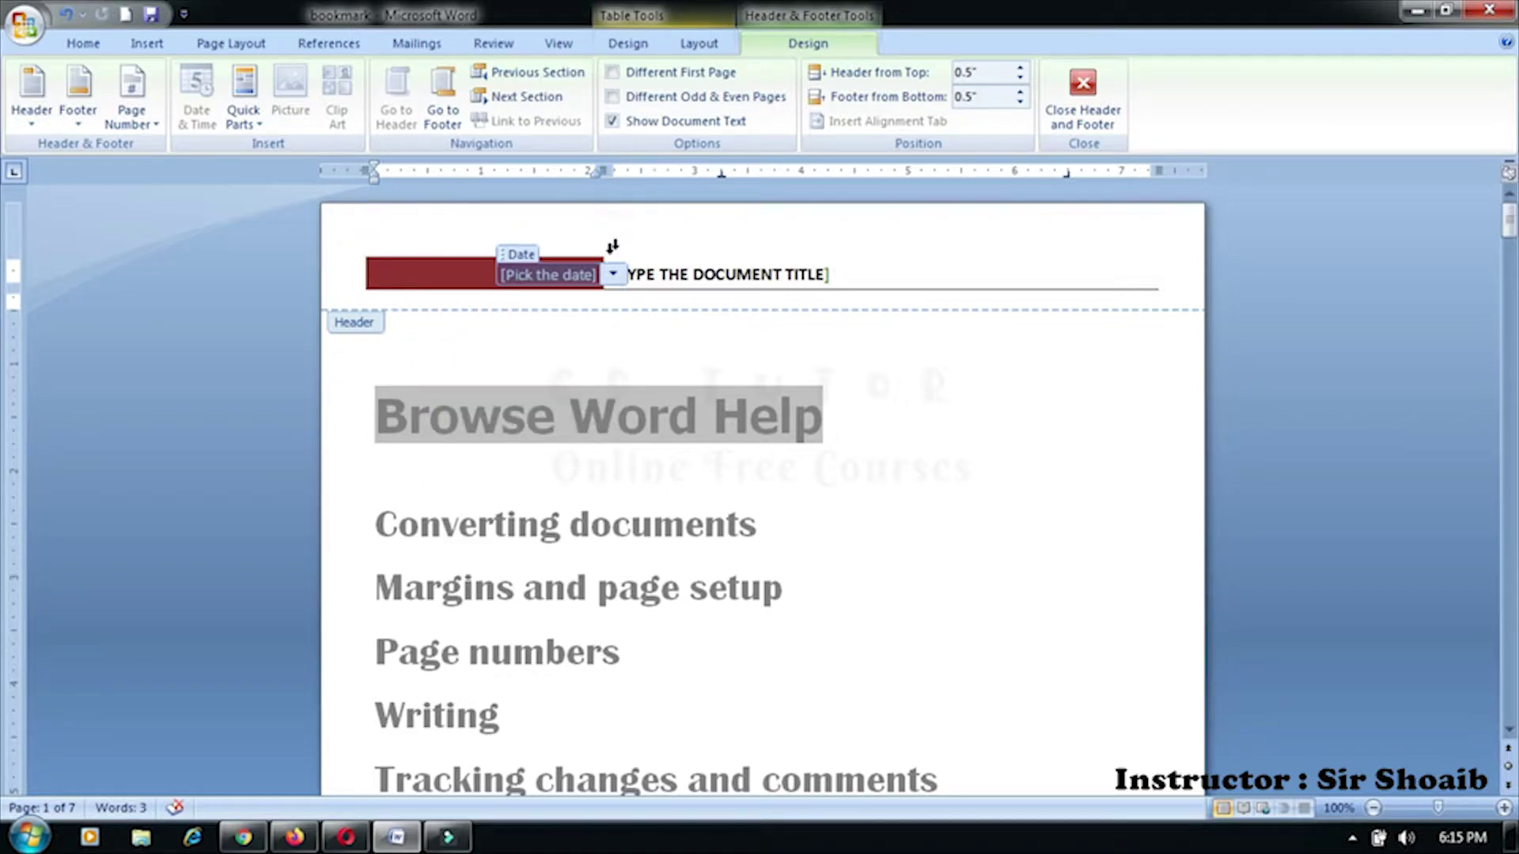
left_click(633, 275)
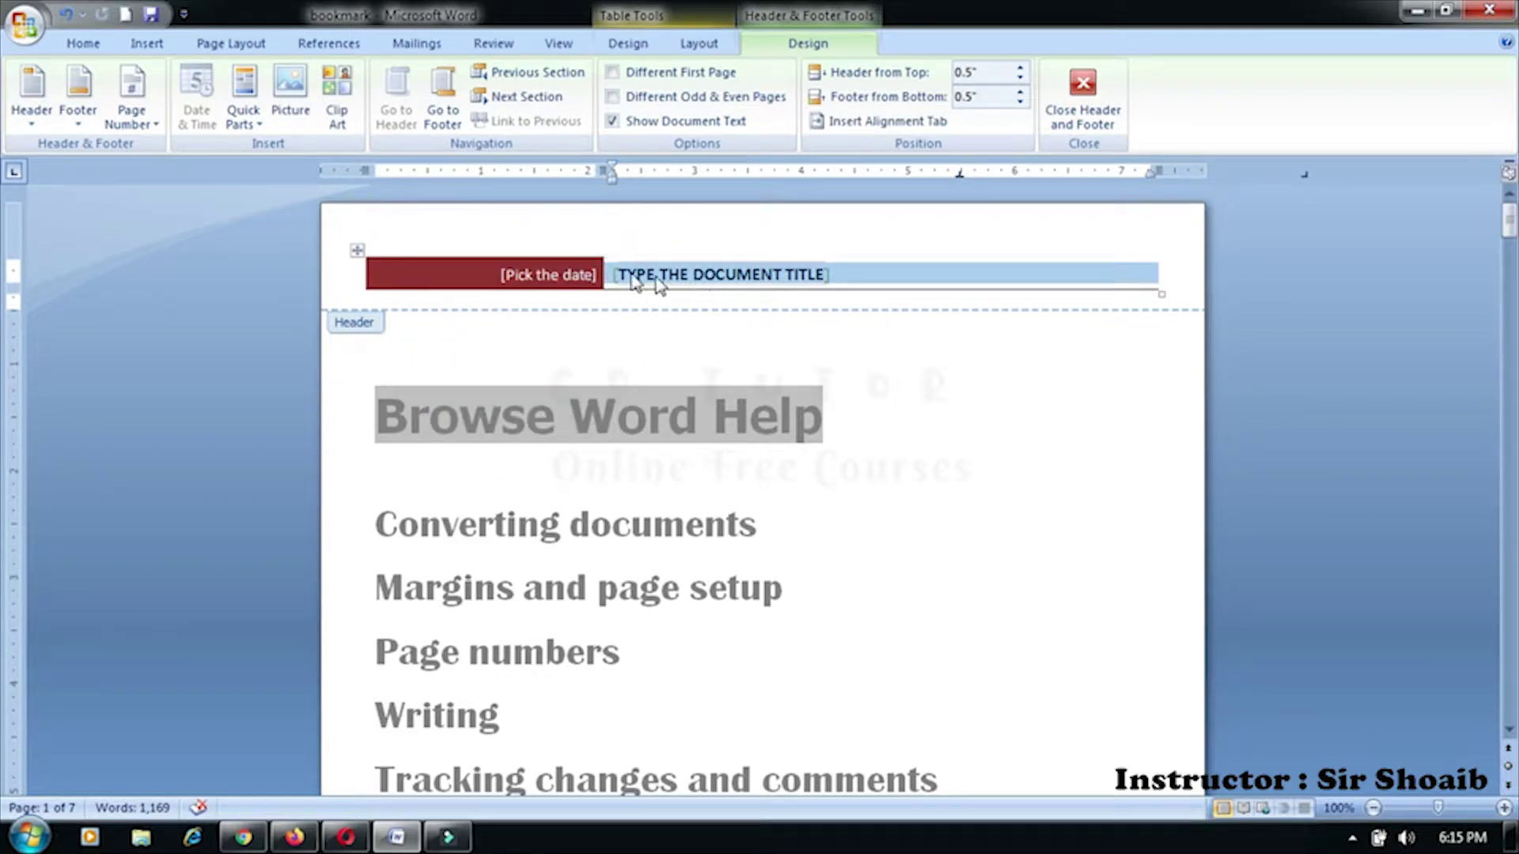
left_click(592, 275)
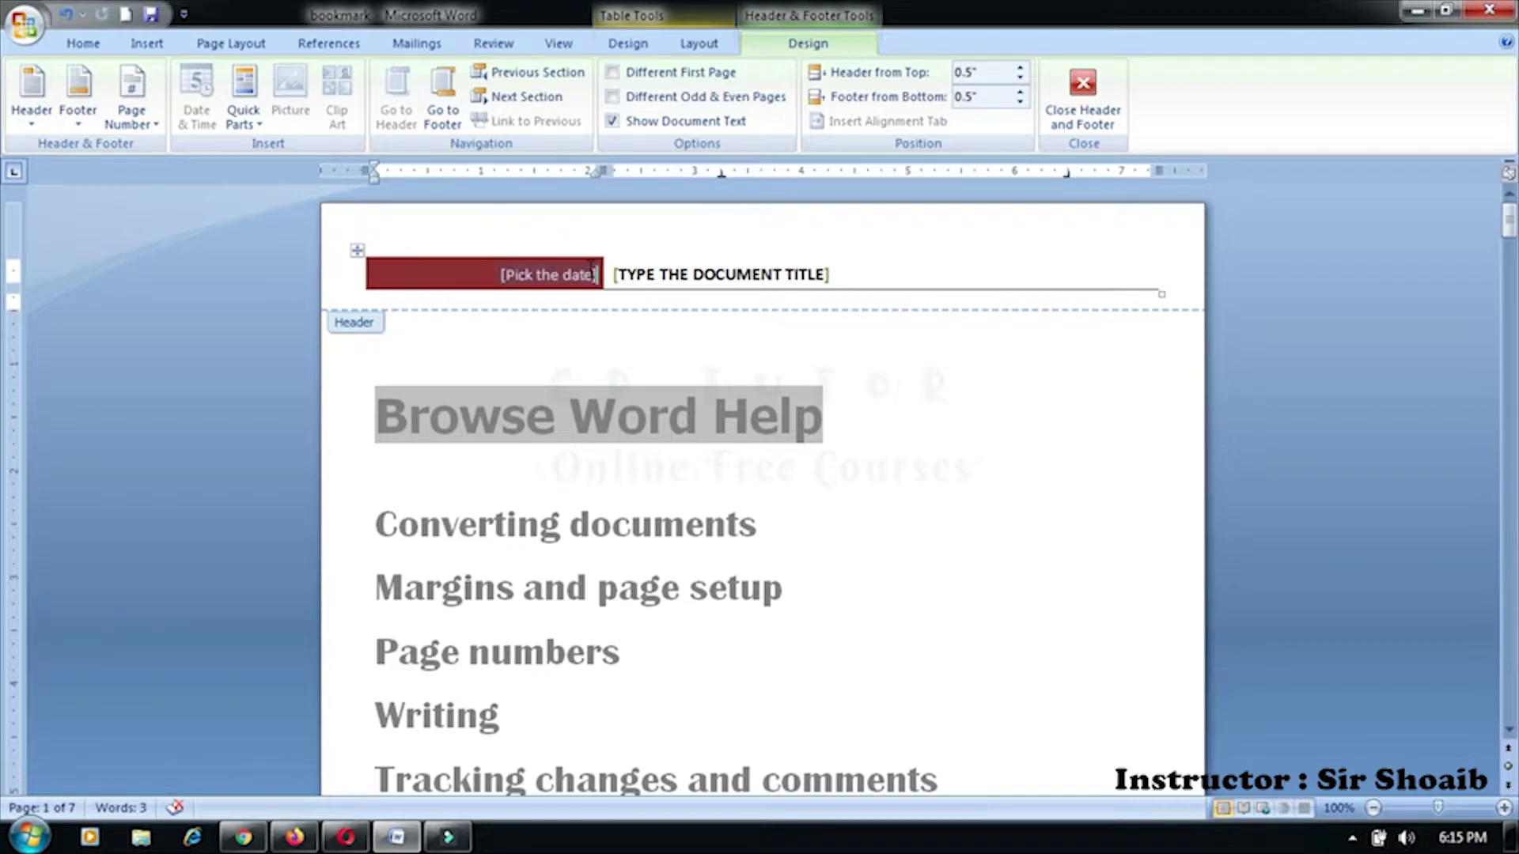
Delete the [Pick the date] placeholder text so the red date bar is empty
left_click(591, 267)
key("Delete")
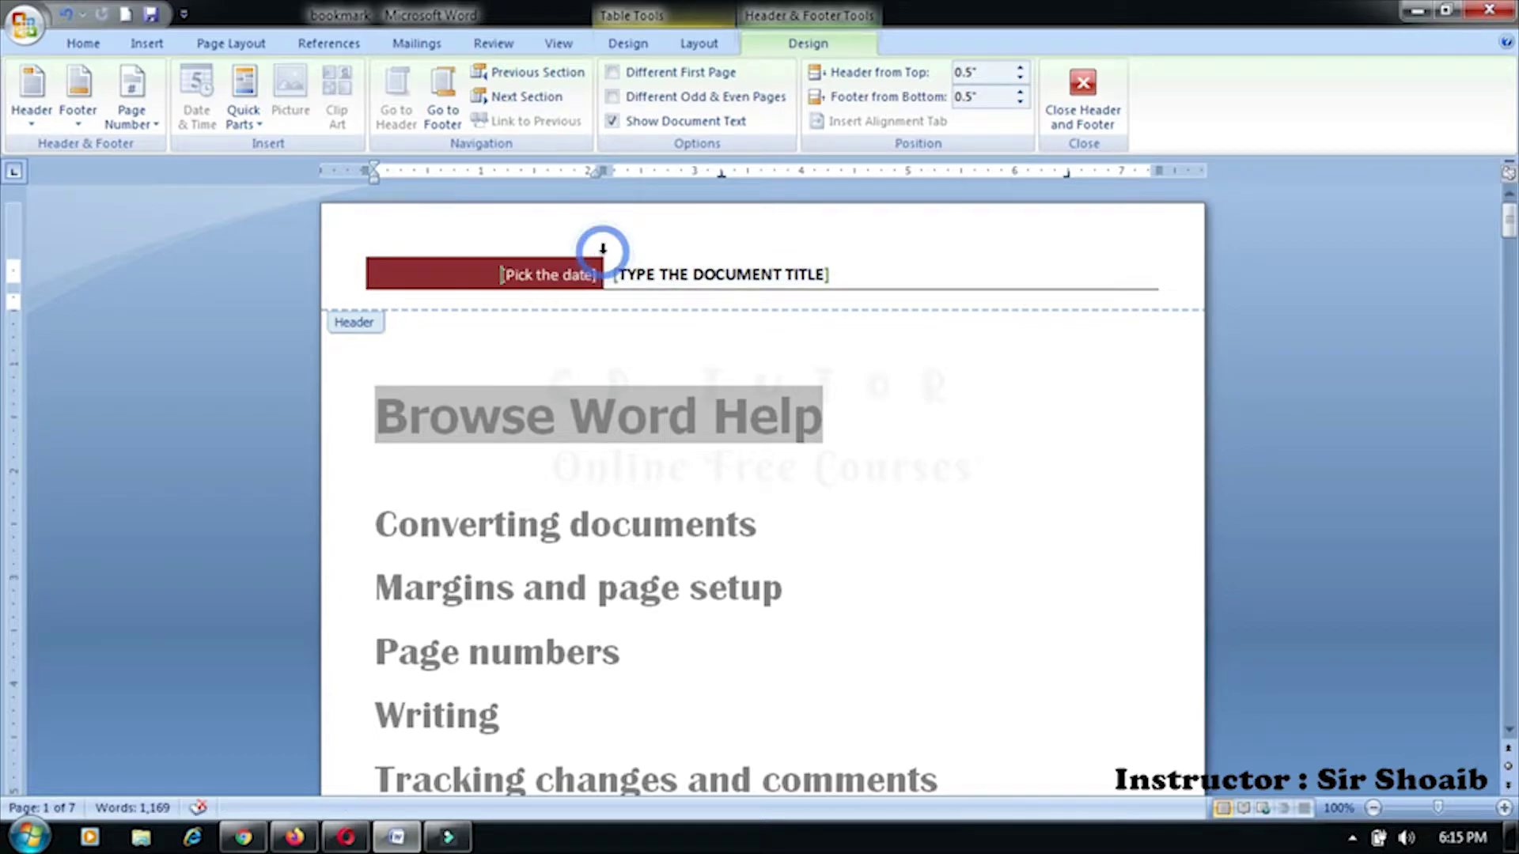
key("ctrl+z")
left_click(553, 297)
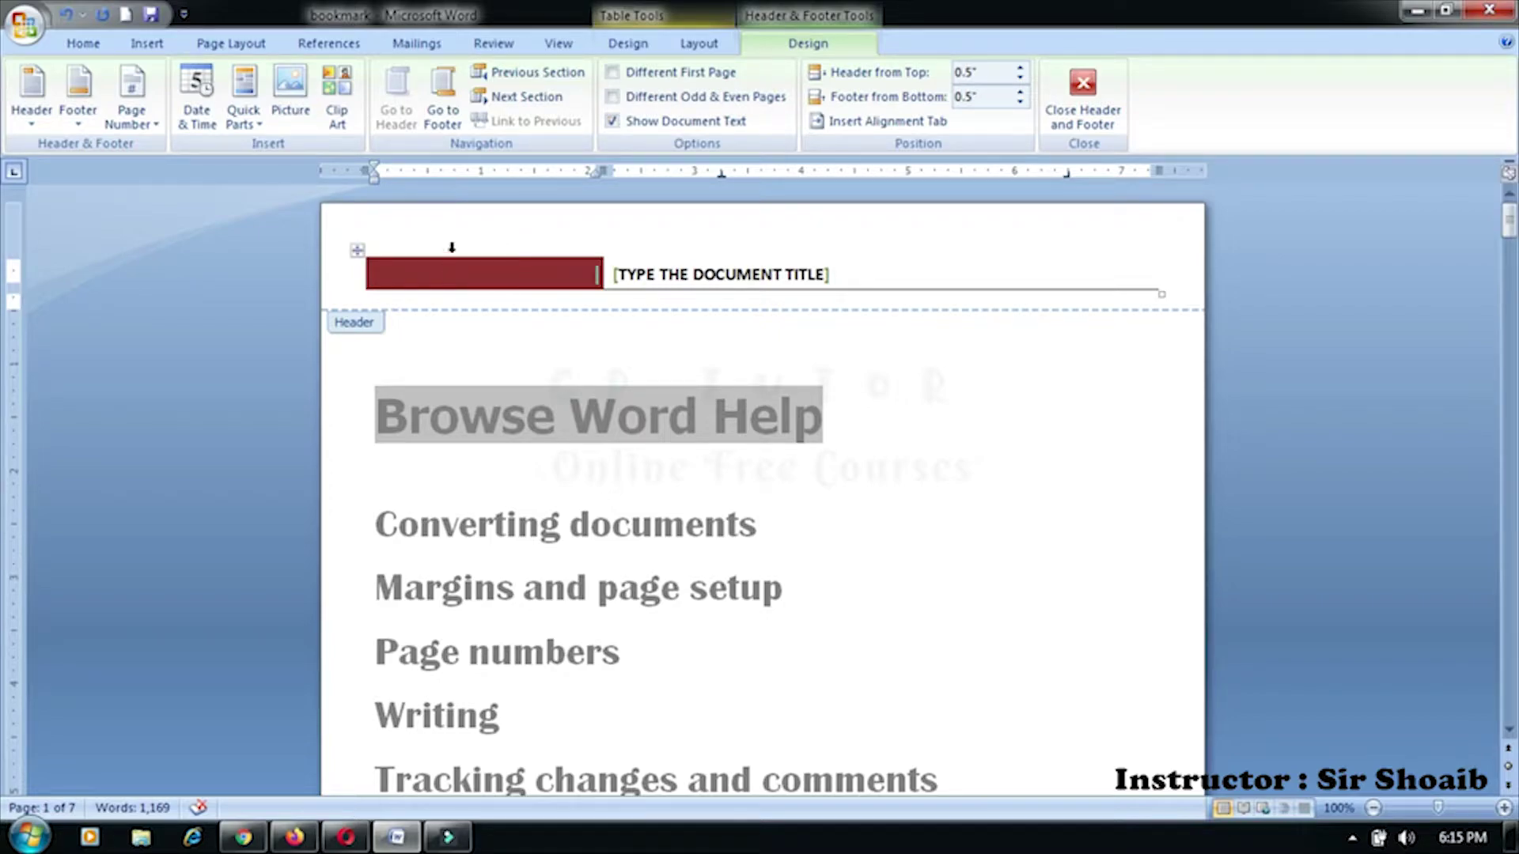
left_click(457, 271)
left_click(139, 122)
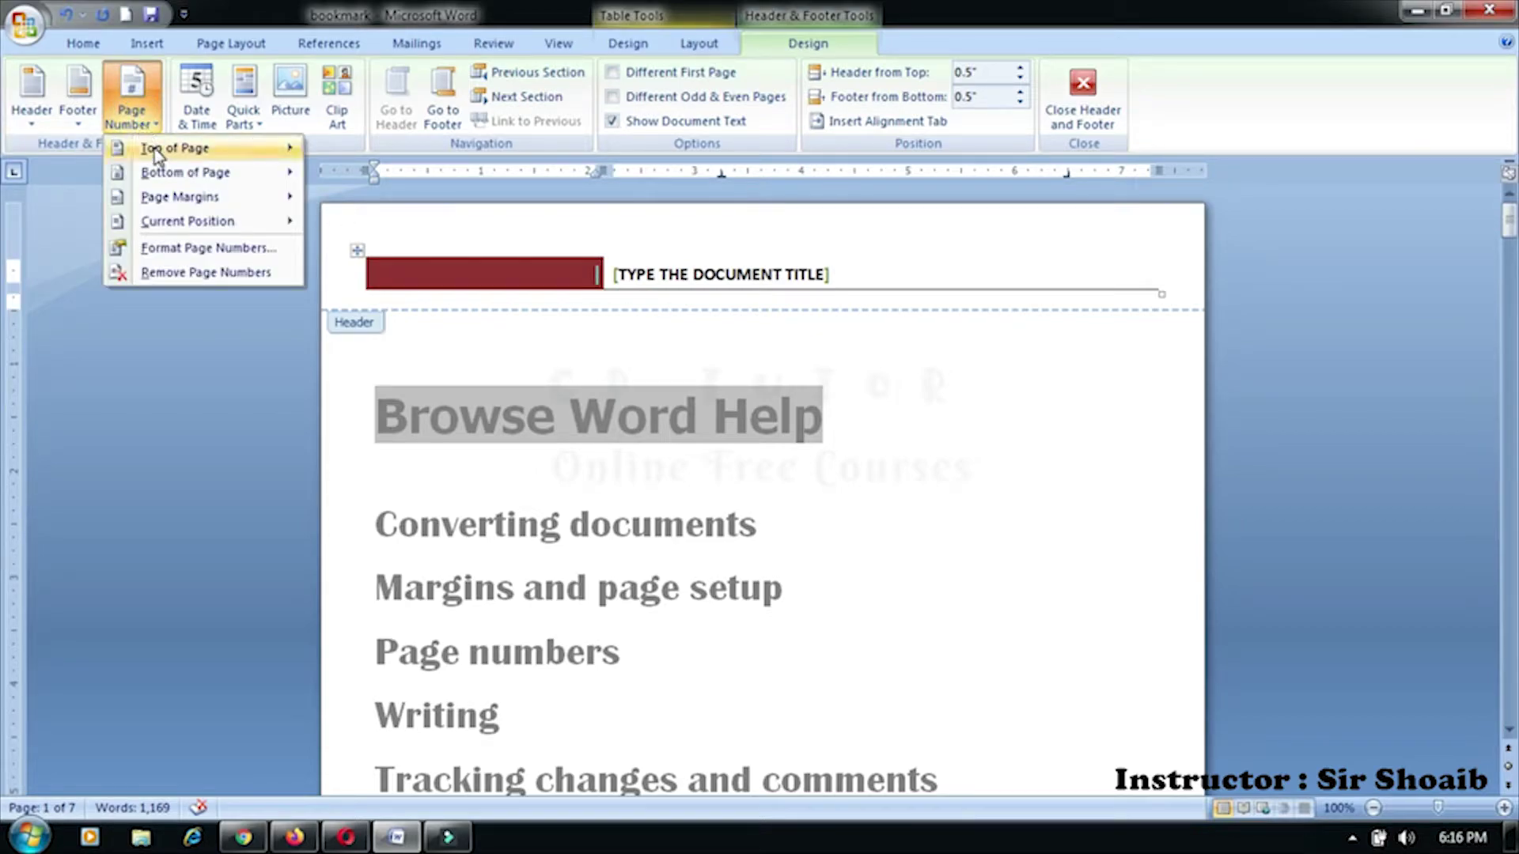
mouse_move(174, 148)
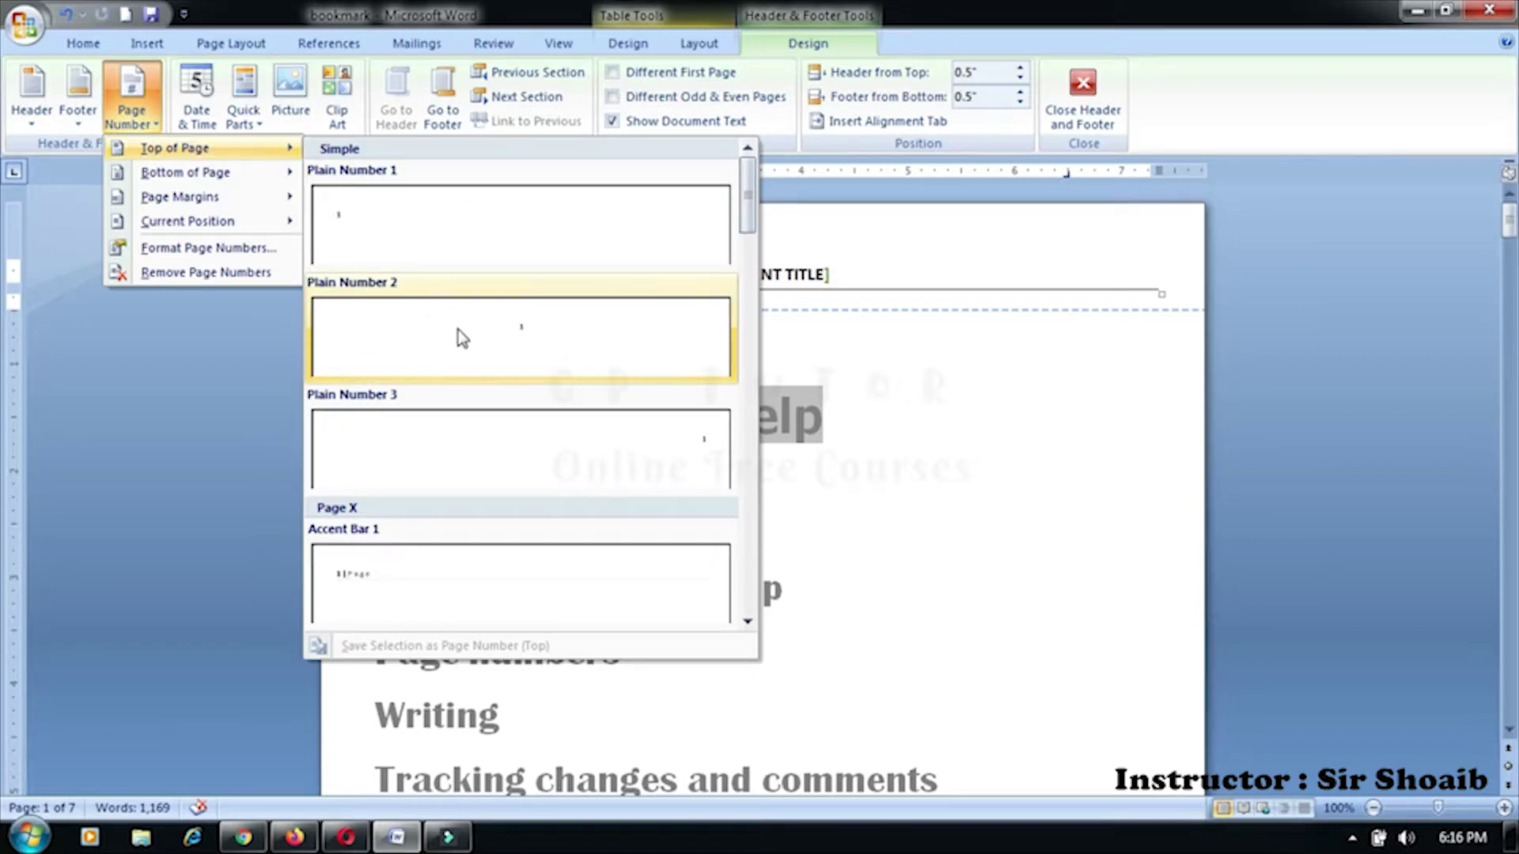
Place a Rounded Rectangle 1 page number at the top left of the header
scroll(458, 360, "down", 3)
scroll(458, 364, "down", 5)
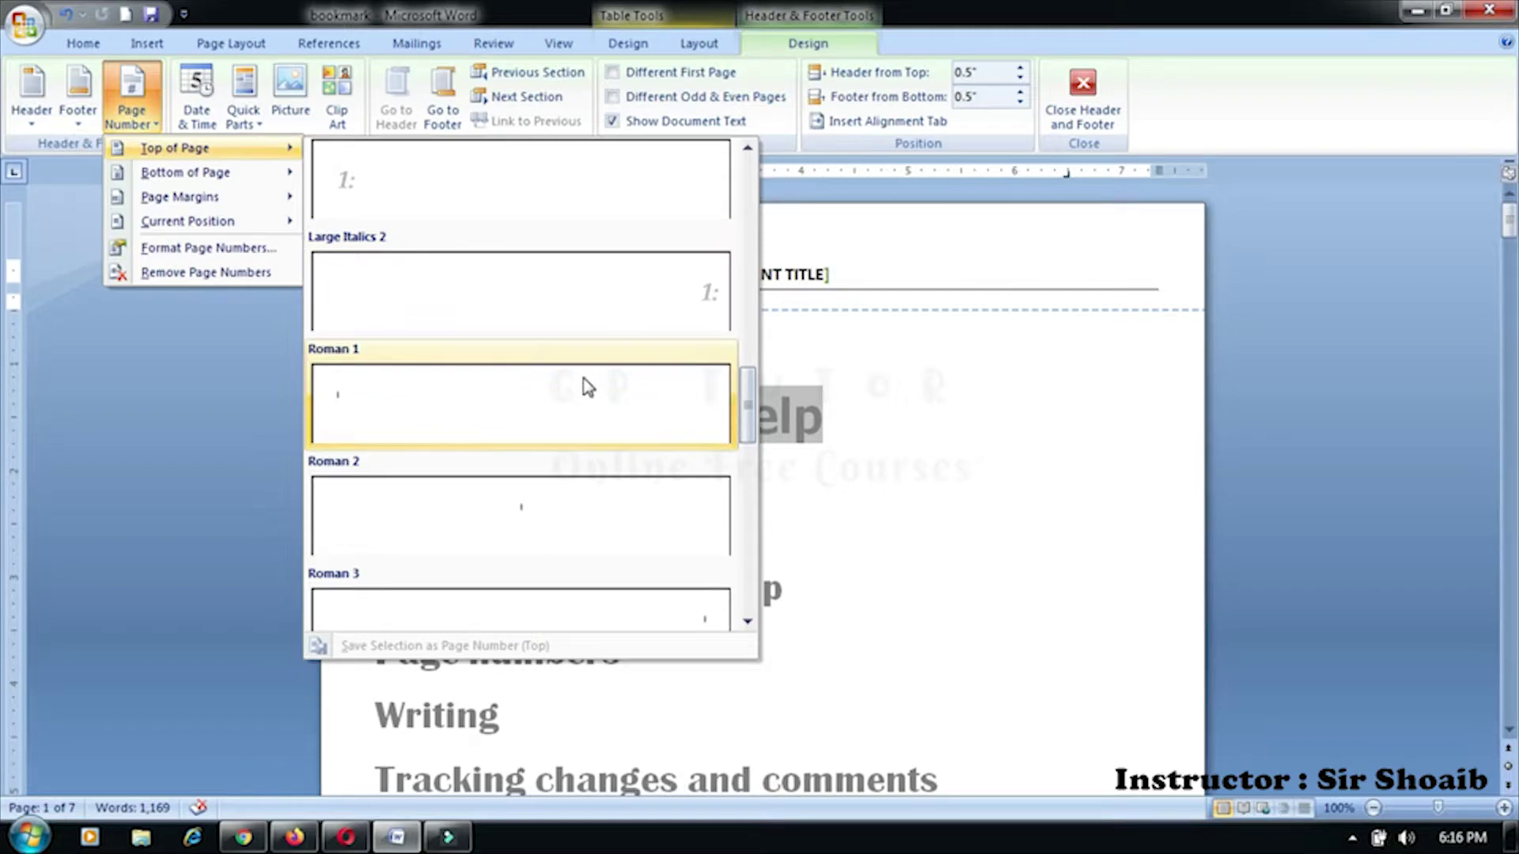
scroll(533, 384, "down", 5)
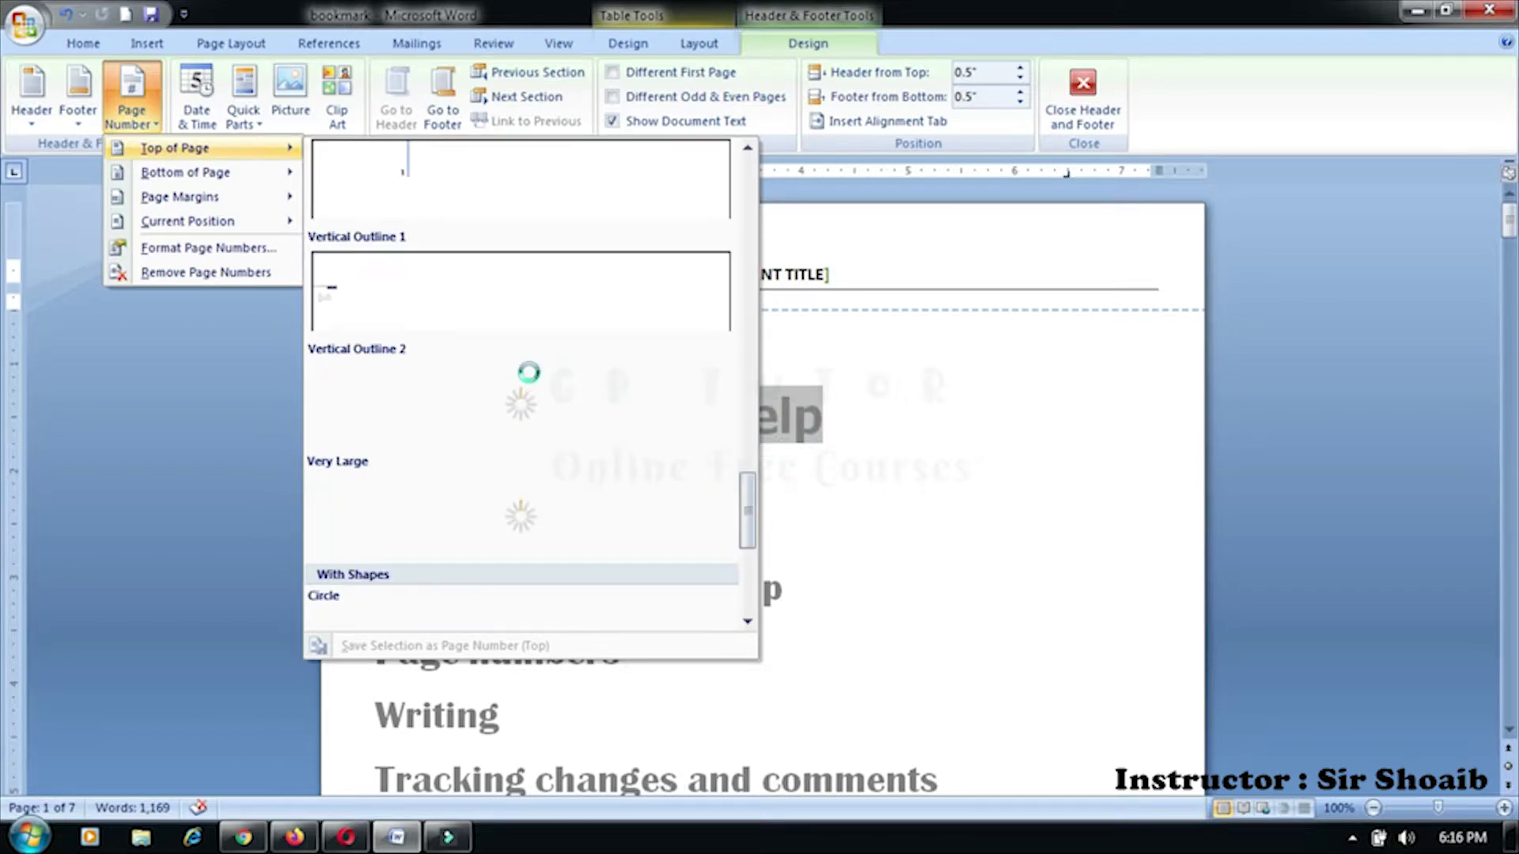
scroll(553, 444, "down", 3)
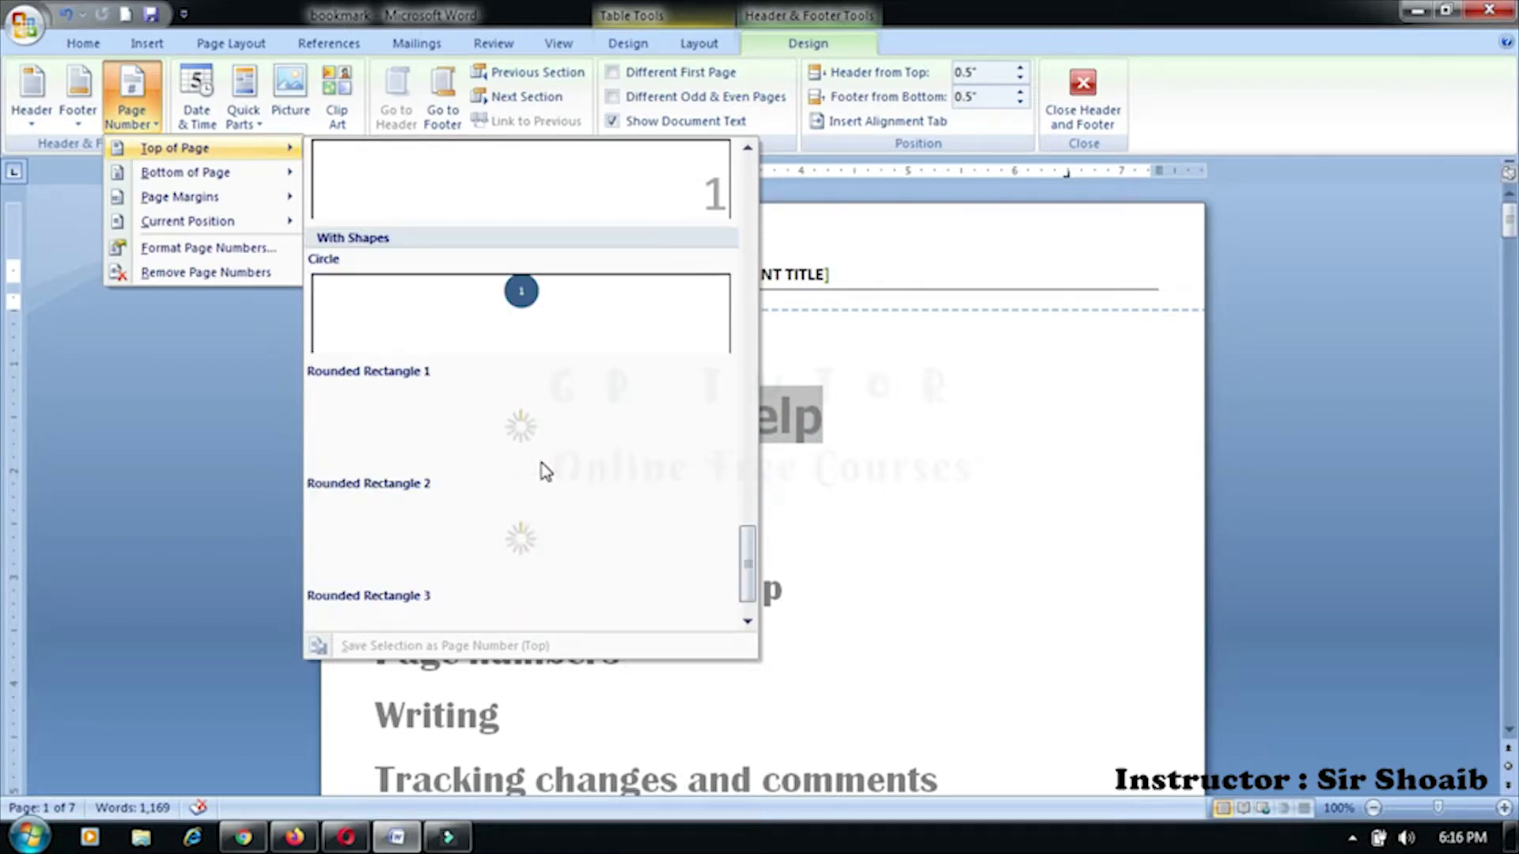
scroll(530, 420, "down", 1)
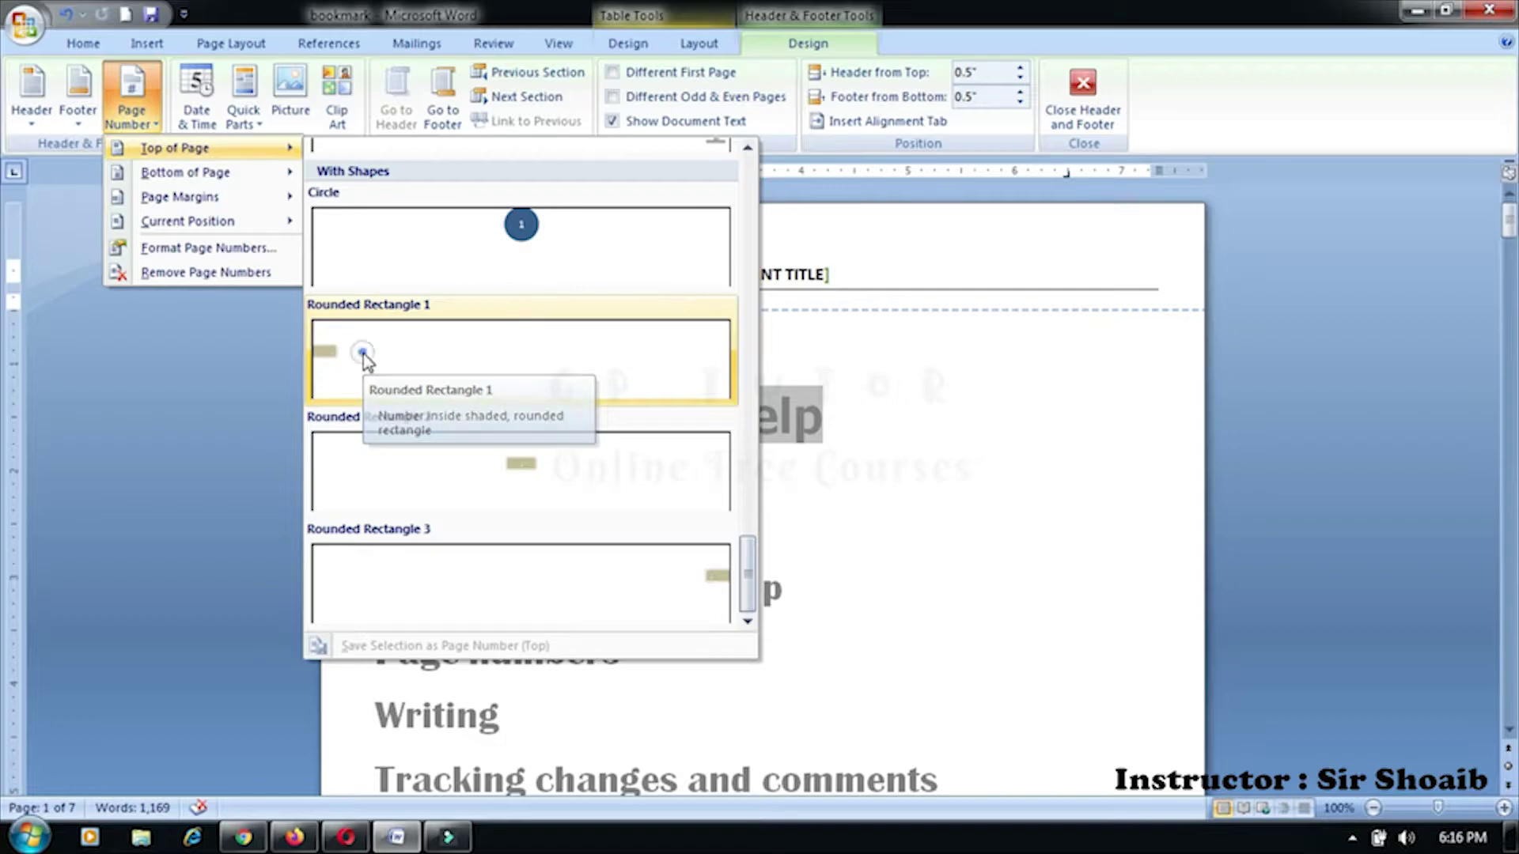
left_click(363, 354)
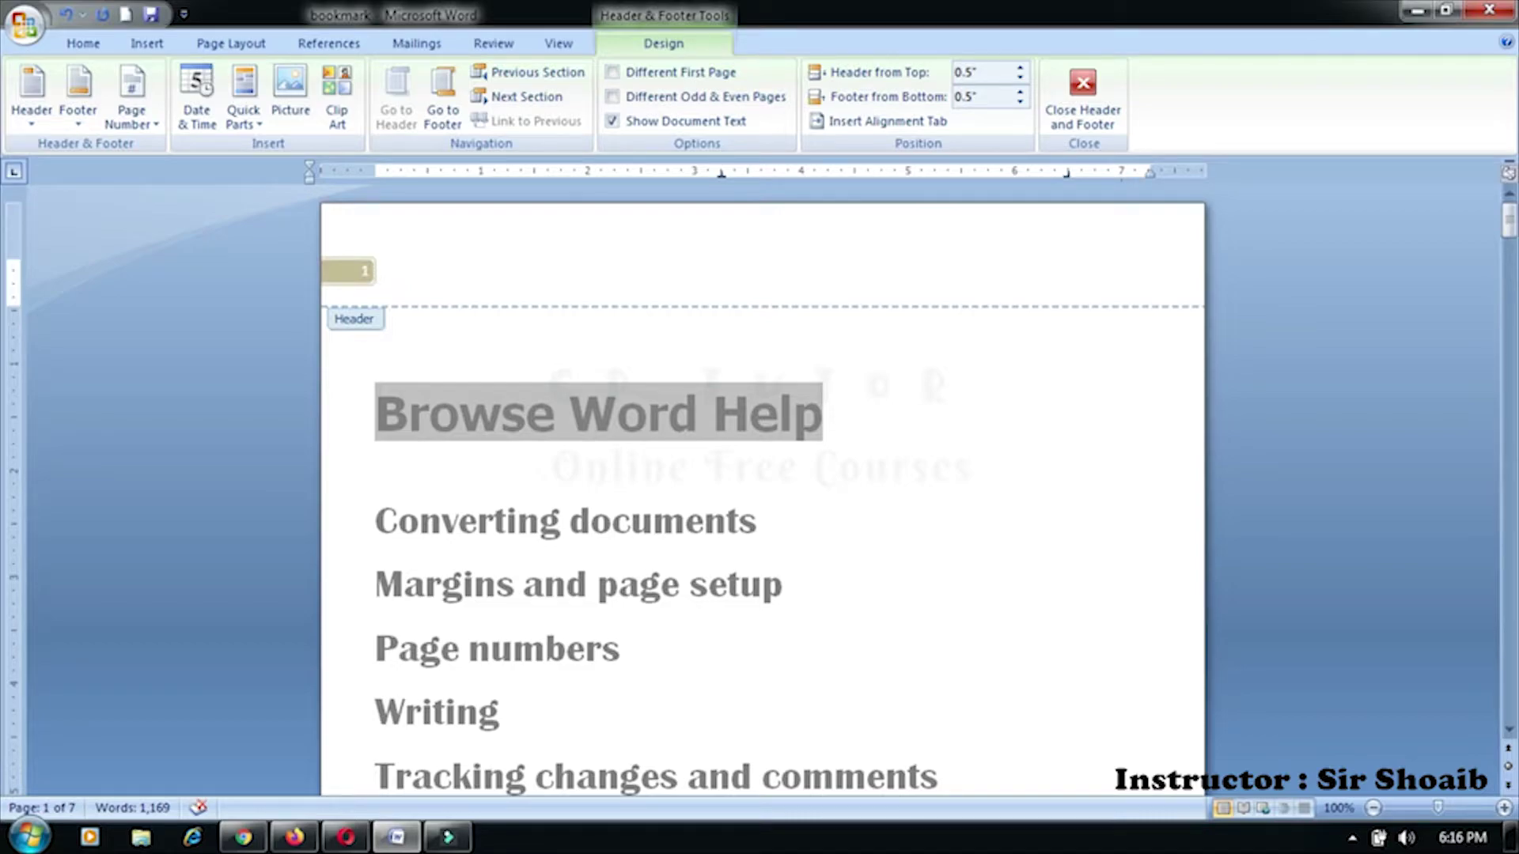
Type 'Chapter No. 1' in the header centre and close header editing
type("Chapter No.1")
key("BackSpace")
type("1")
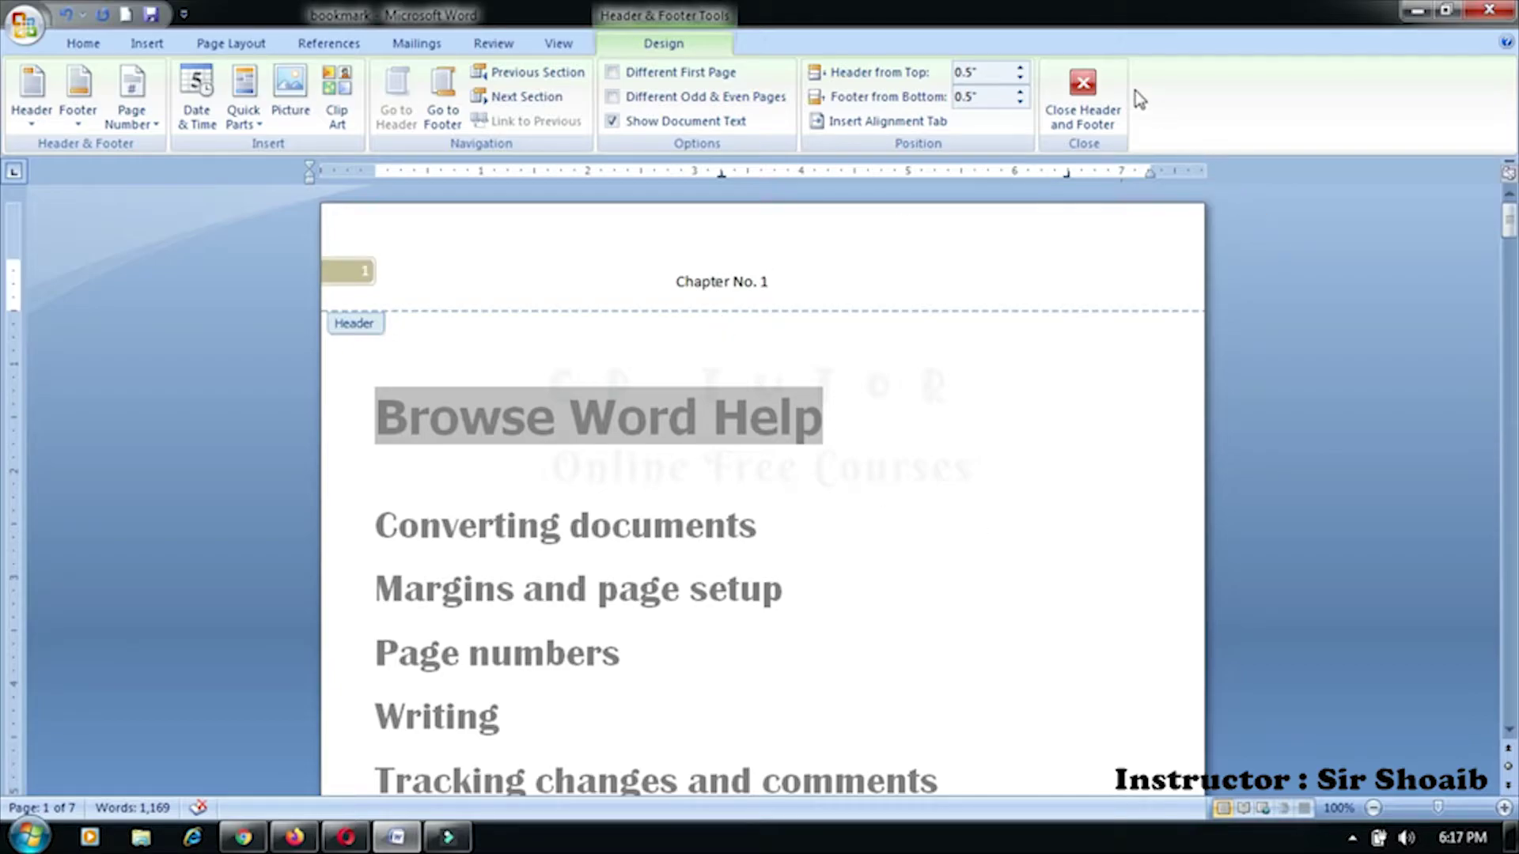
left_click(1083, 89)
left_click(890, 446)
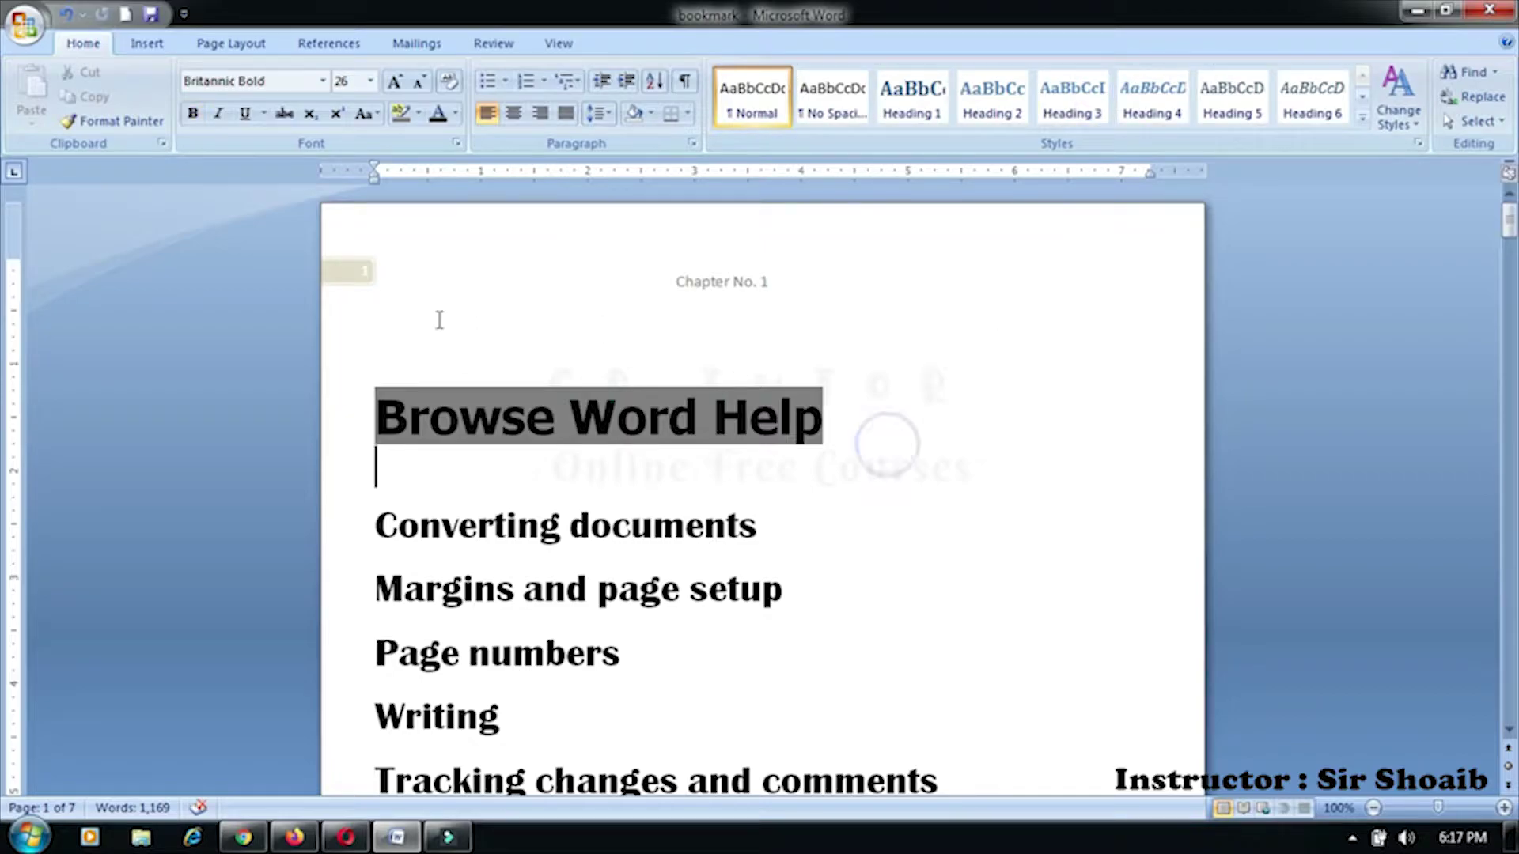
Scroll back to the top of page 1 to view the 'Chapter No. 1' header
scroll(448, 348, "down", 4)
scroll(448, 348, "down", 4)
scroll(448, 350, "down", 4)
scroll(448, 349, "down", 3)
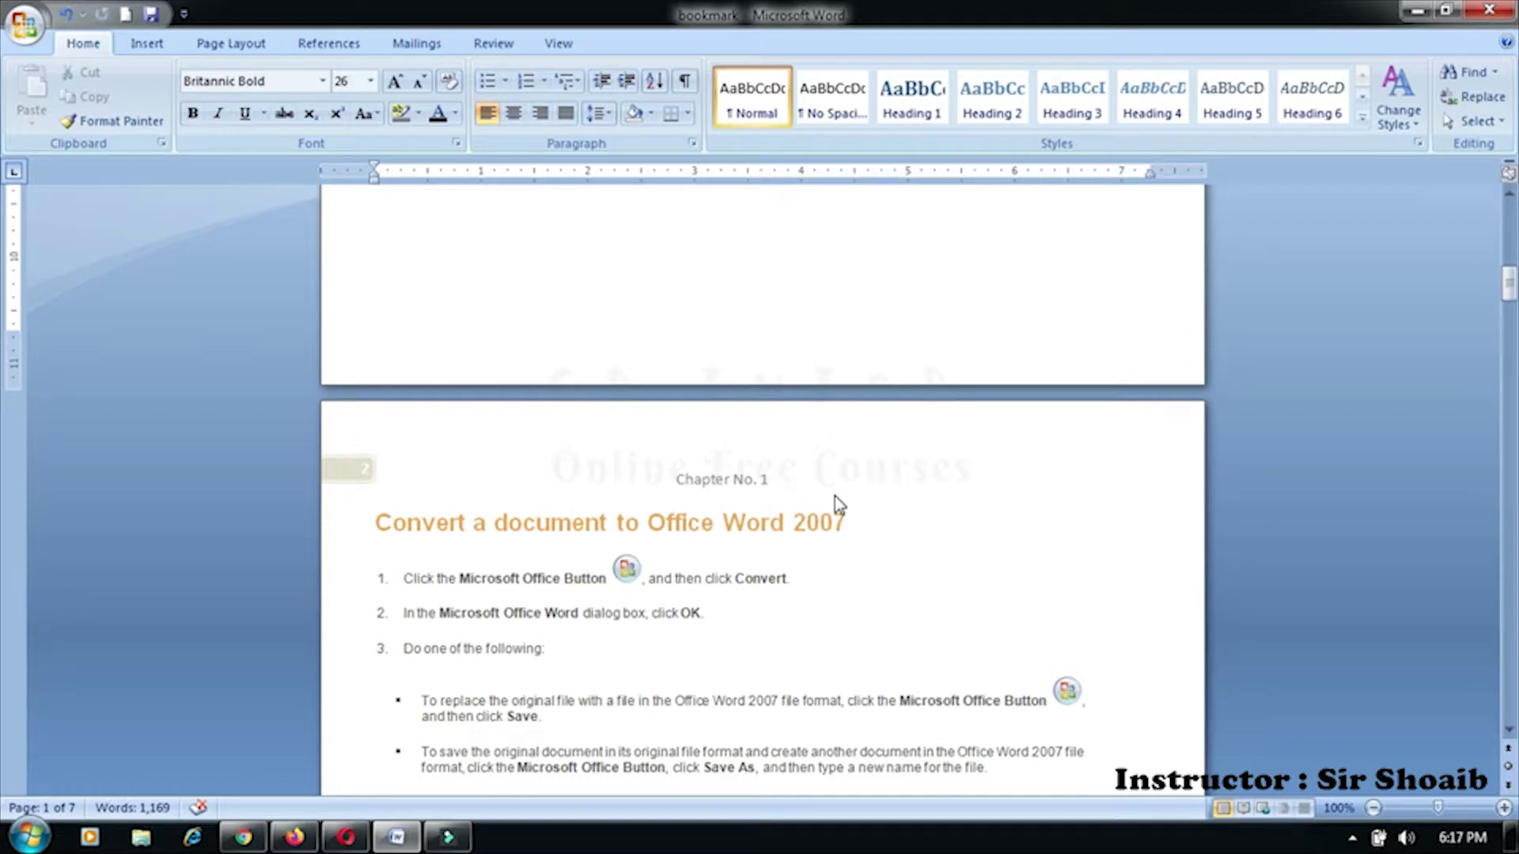
scroll(705, 501, "down", 5)
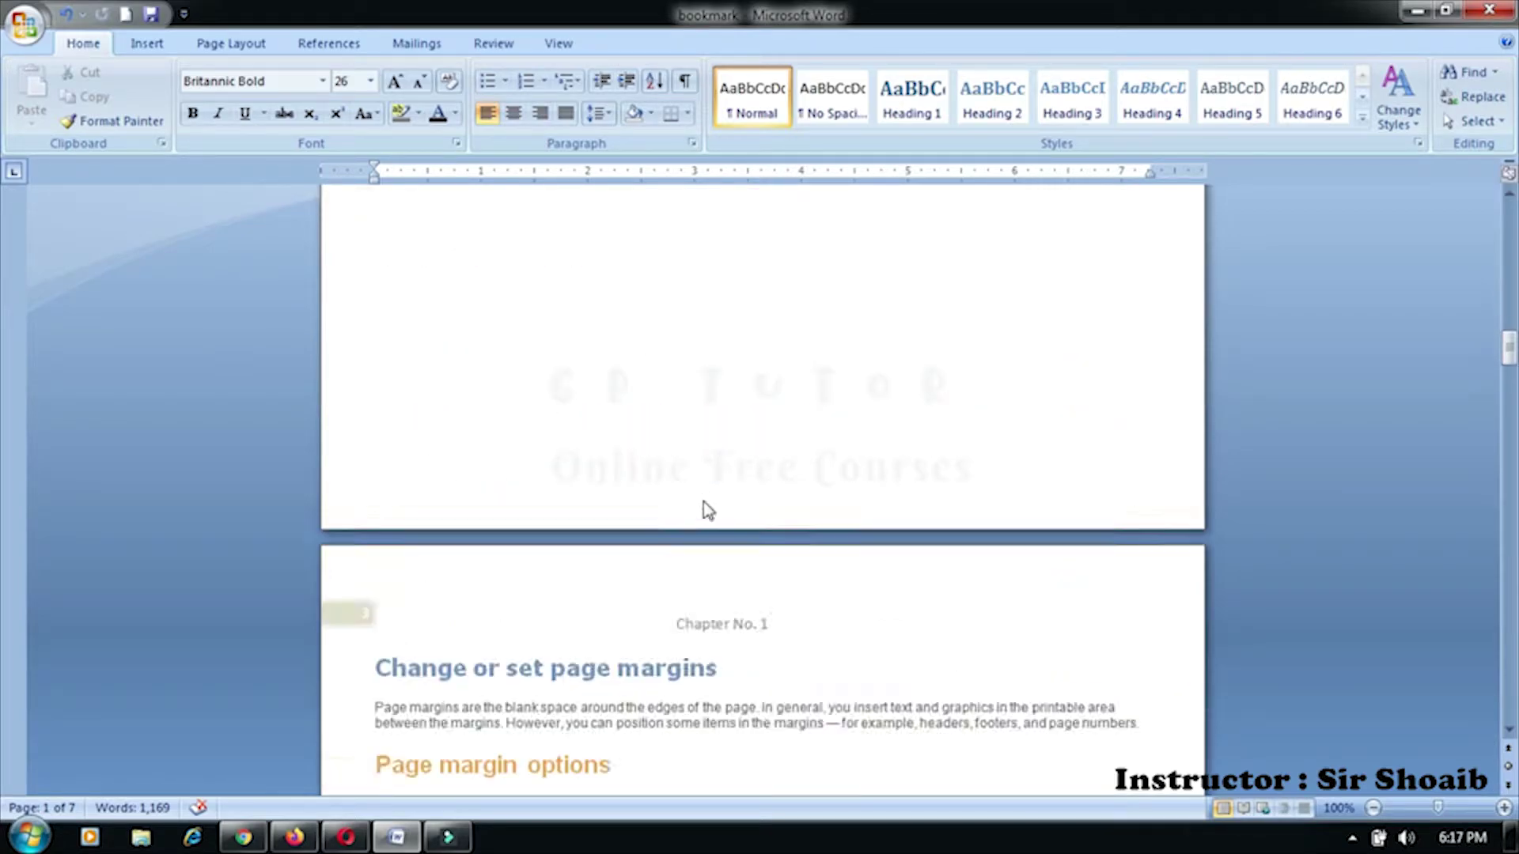
scroll(704, 502, "down", 5)
scroll(704, 502, "up", 5)
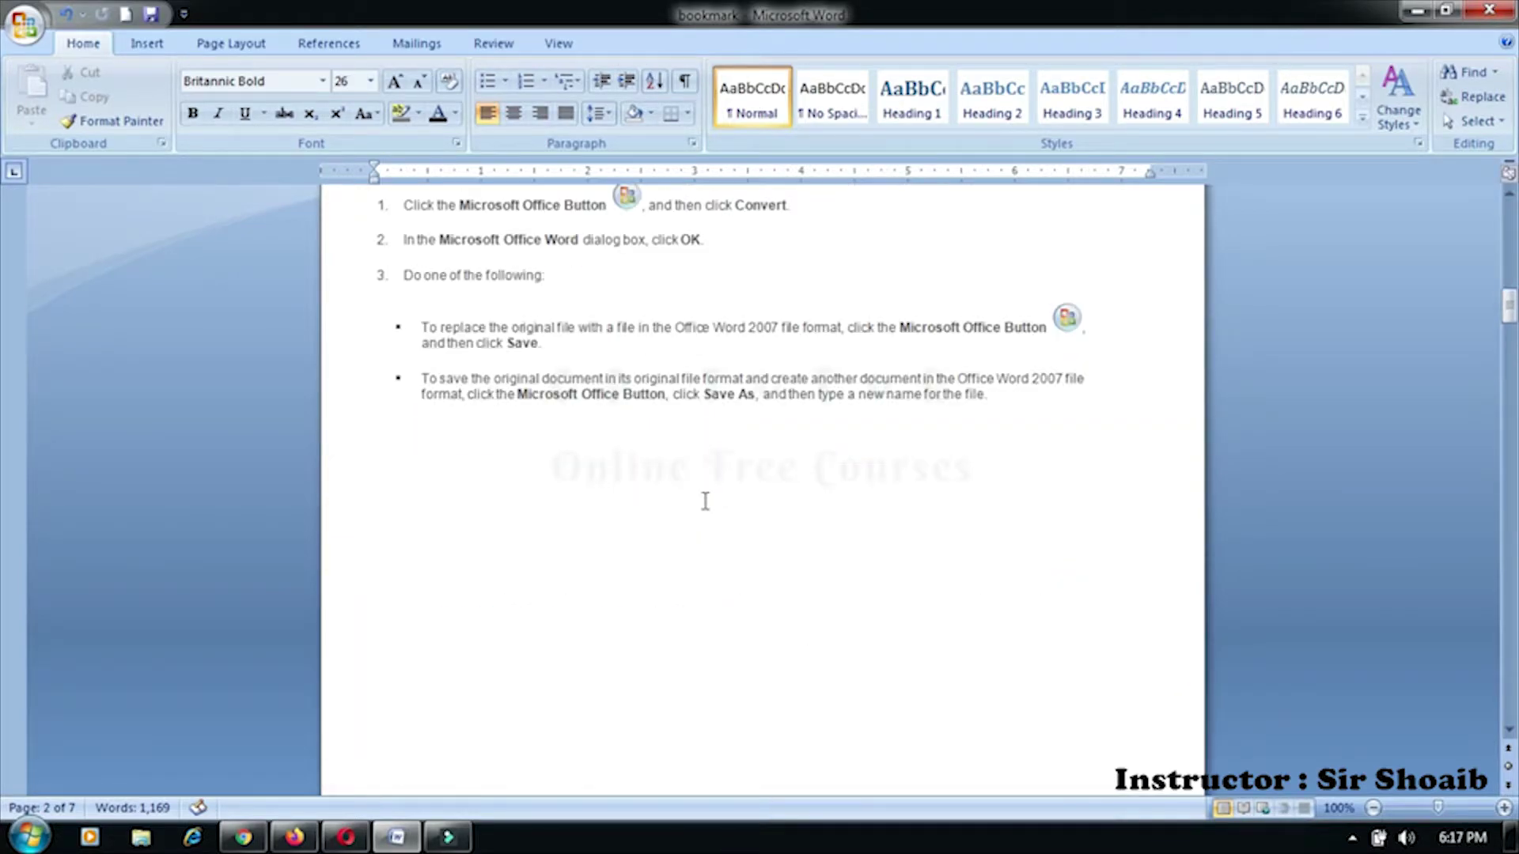
scroll(704, 502, "up", 5)
scroll(704, 501, "up", 5)
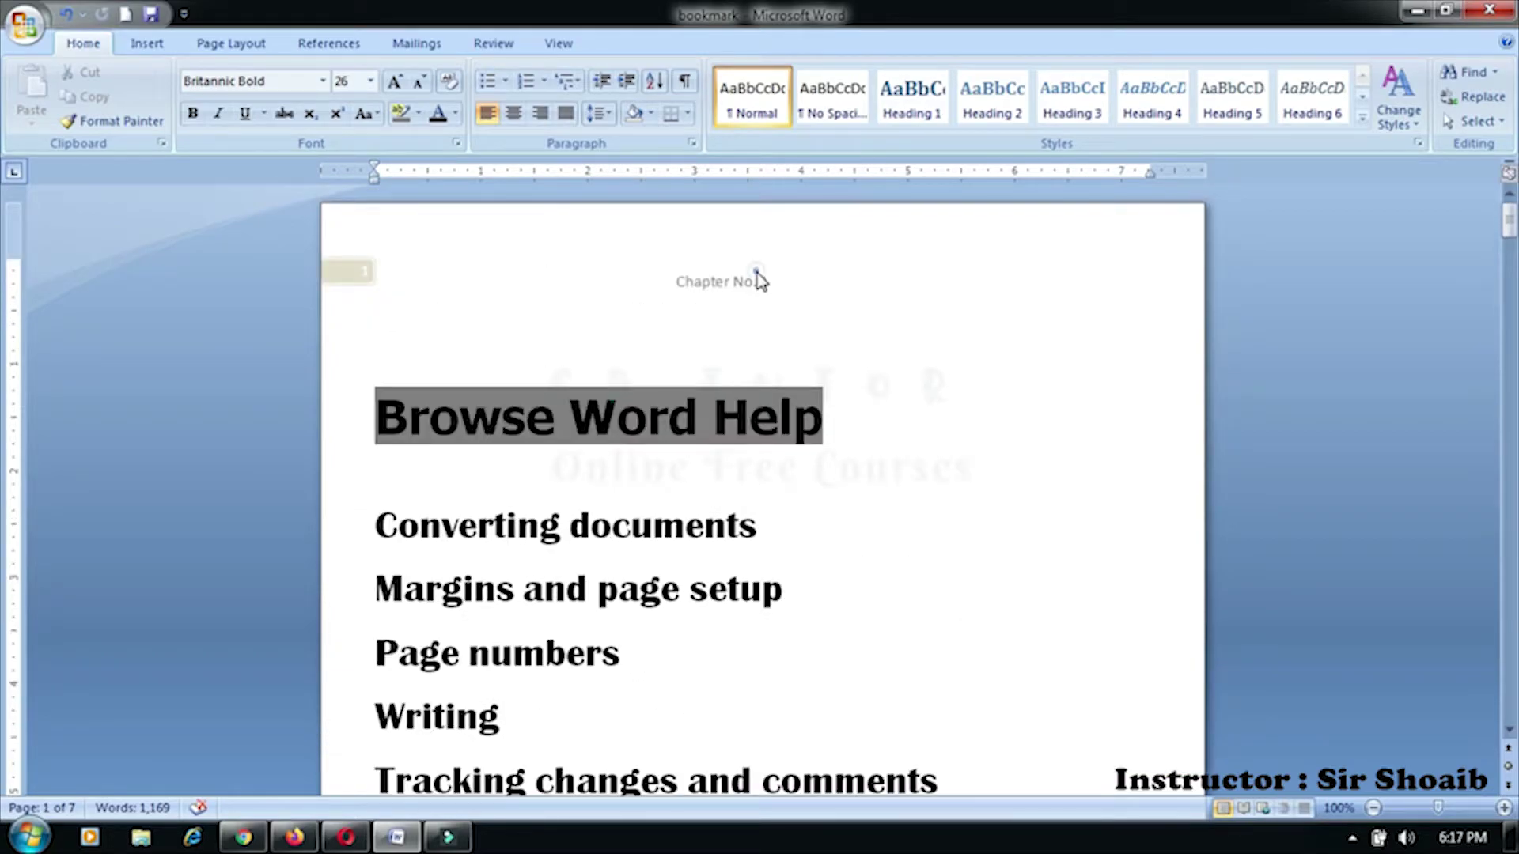
Select 'Chapter No. 1' in the header and make it bold
double_click(758, 281)
triple_click(792, 282)
left_click(702, 273)
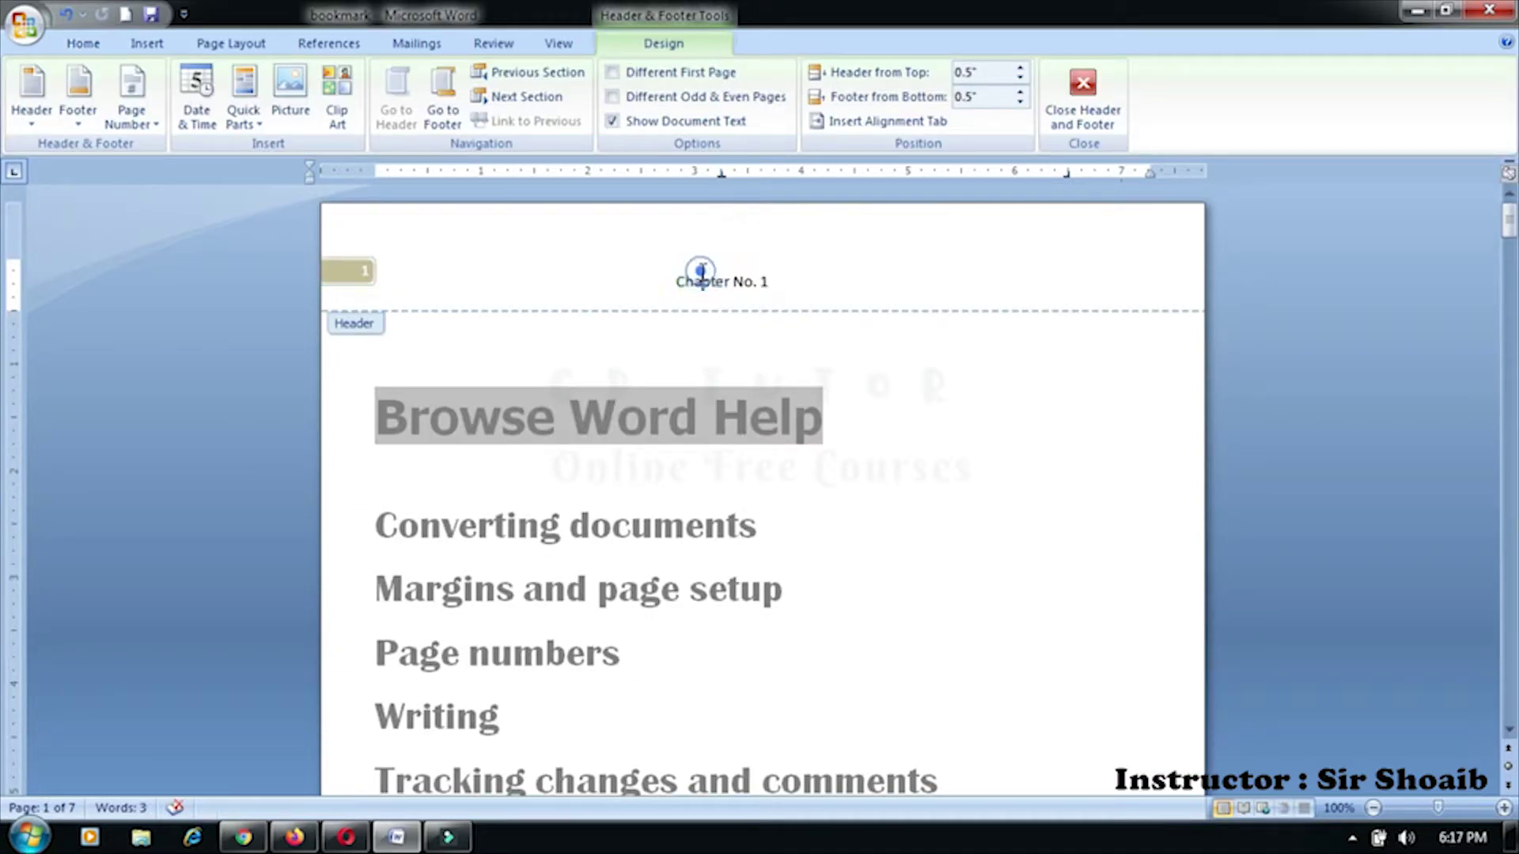
left_click_drag(676, 279, 770, 276)
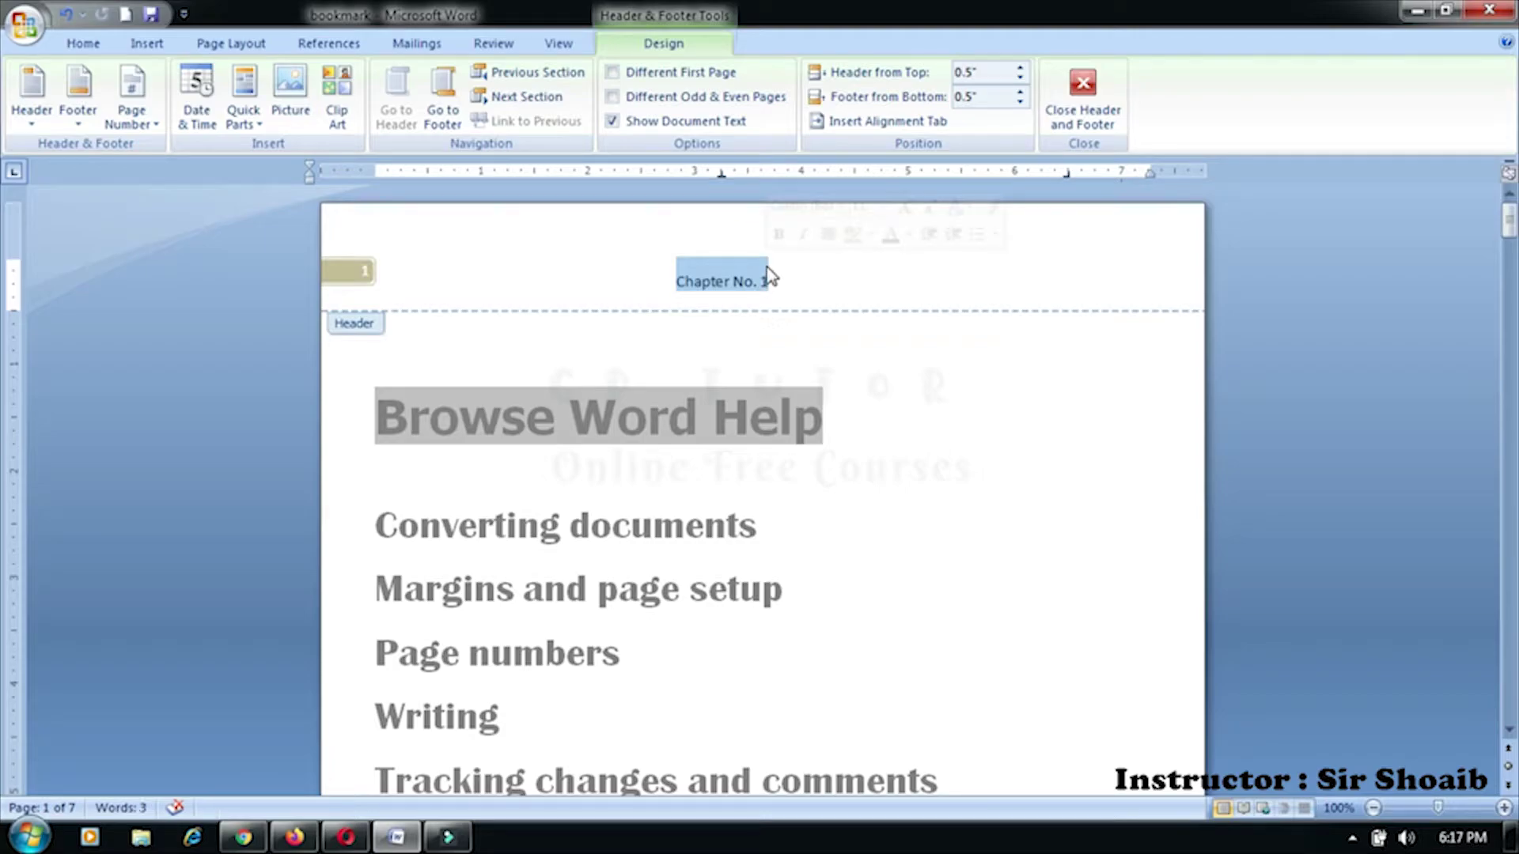
left_click(84, 44)
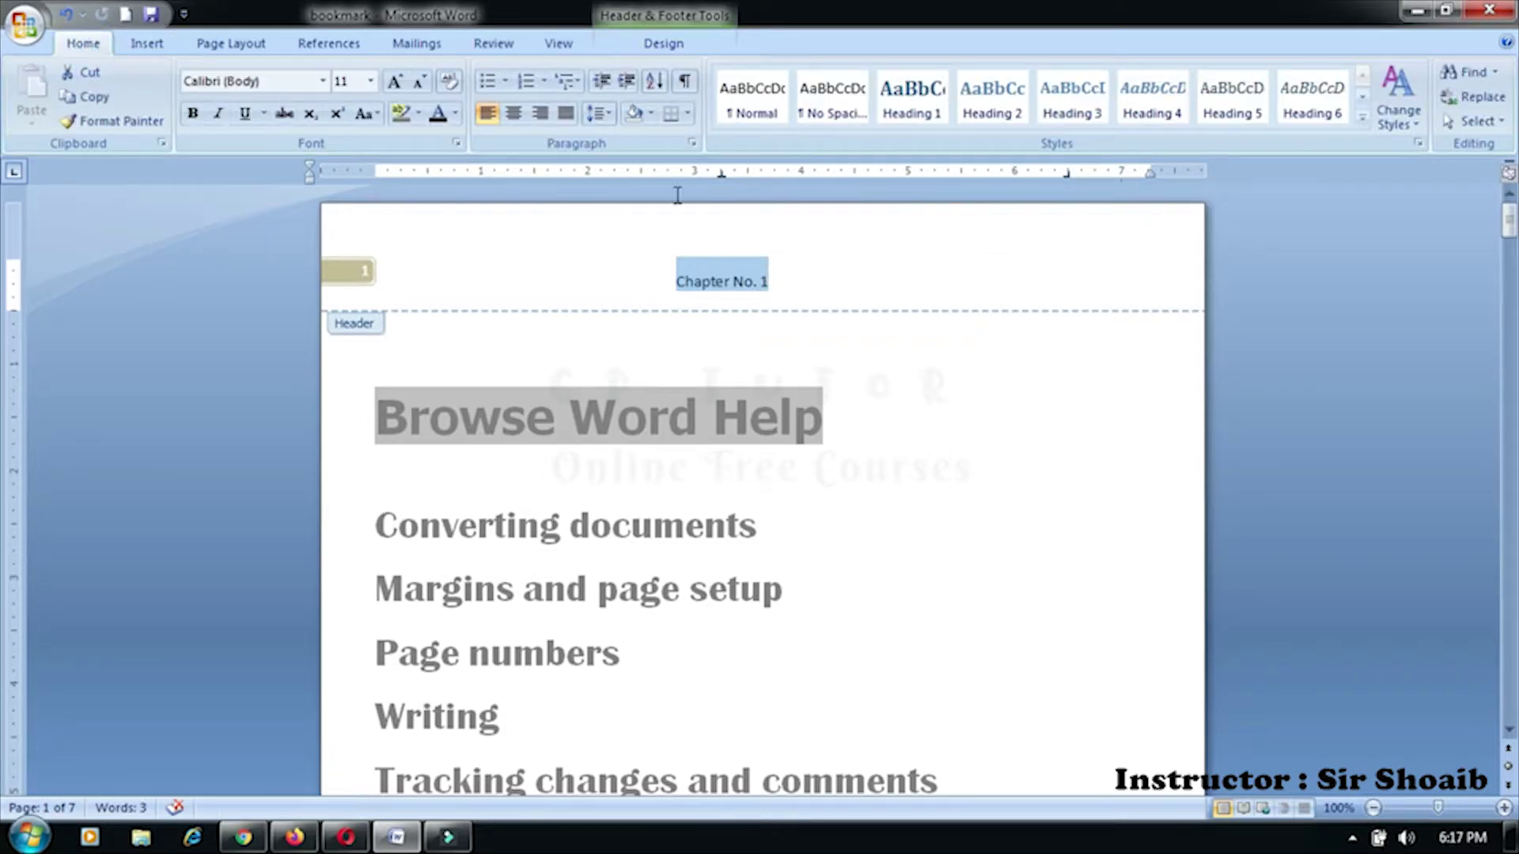
left_click(198, 117)
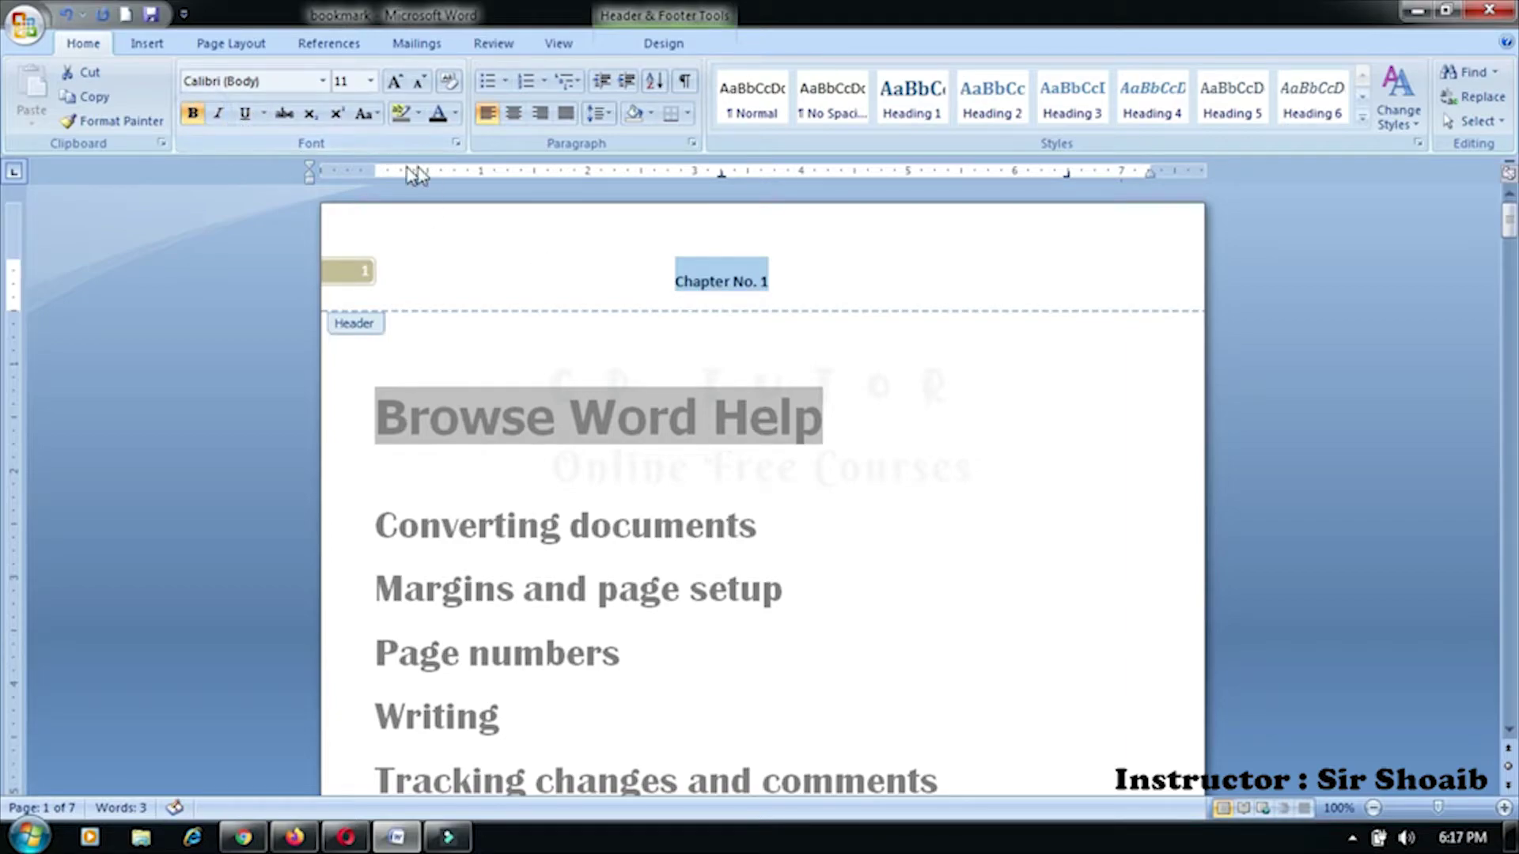
Set the header text to 20-point Times New Roman and close header editing
left_click(369, 82)
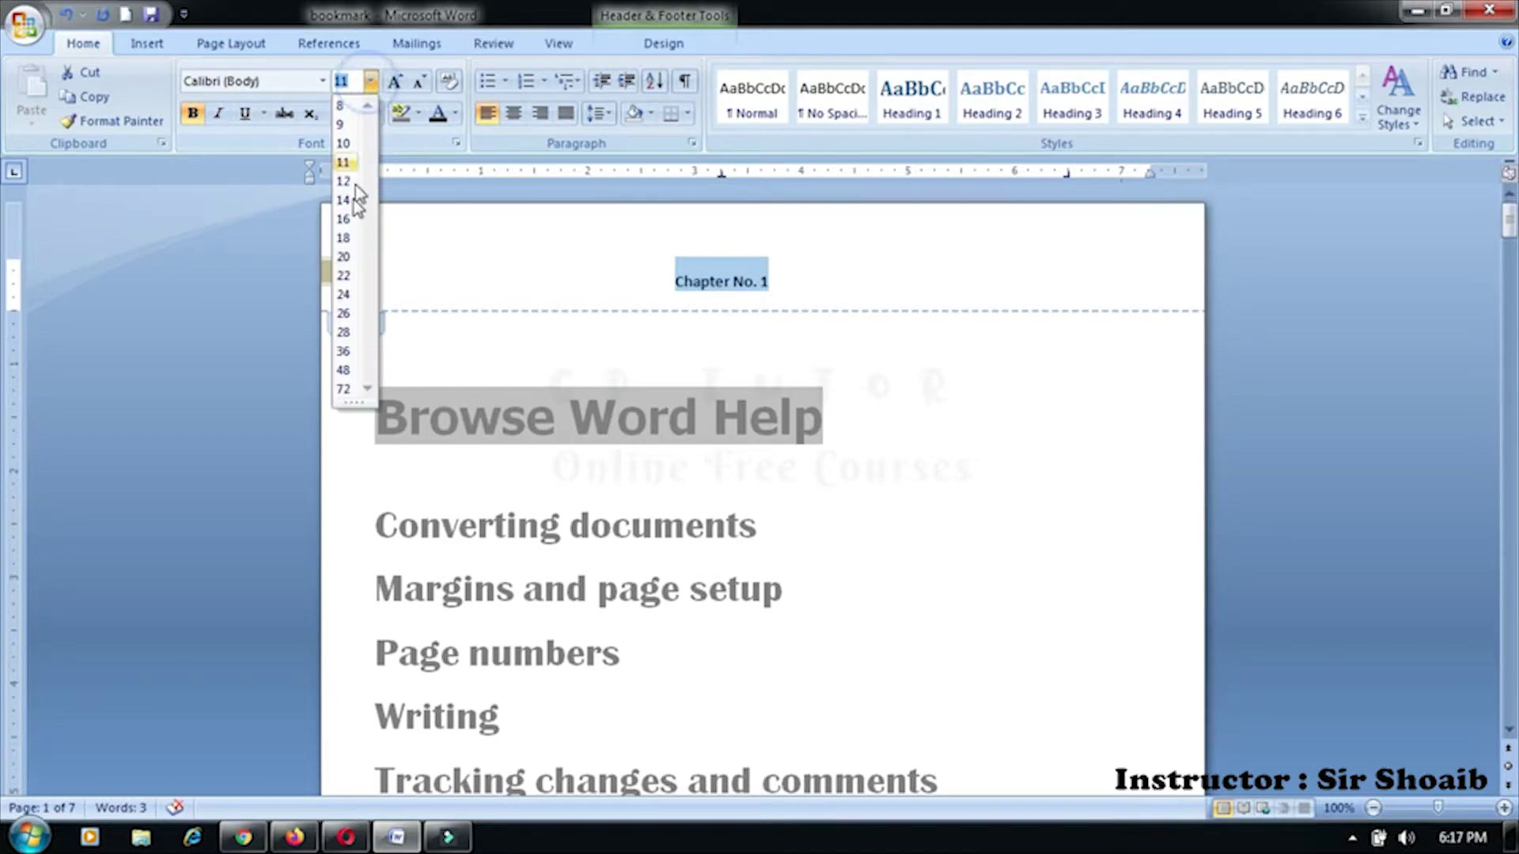
left_click(343, 256)
left_click(322, 80)
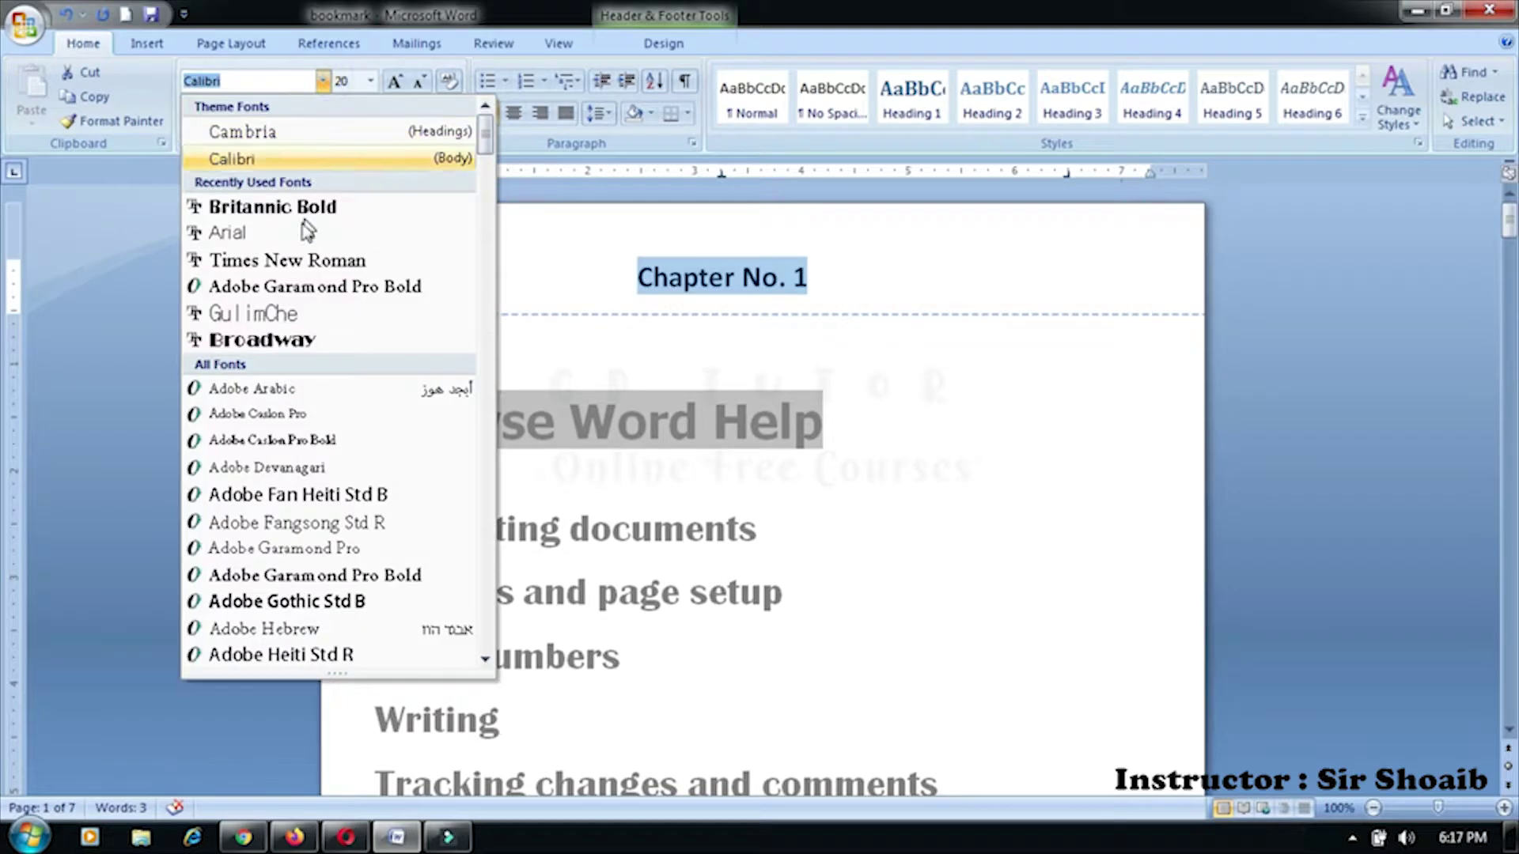
left_click(303, 264)
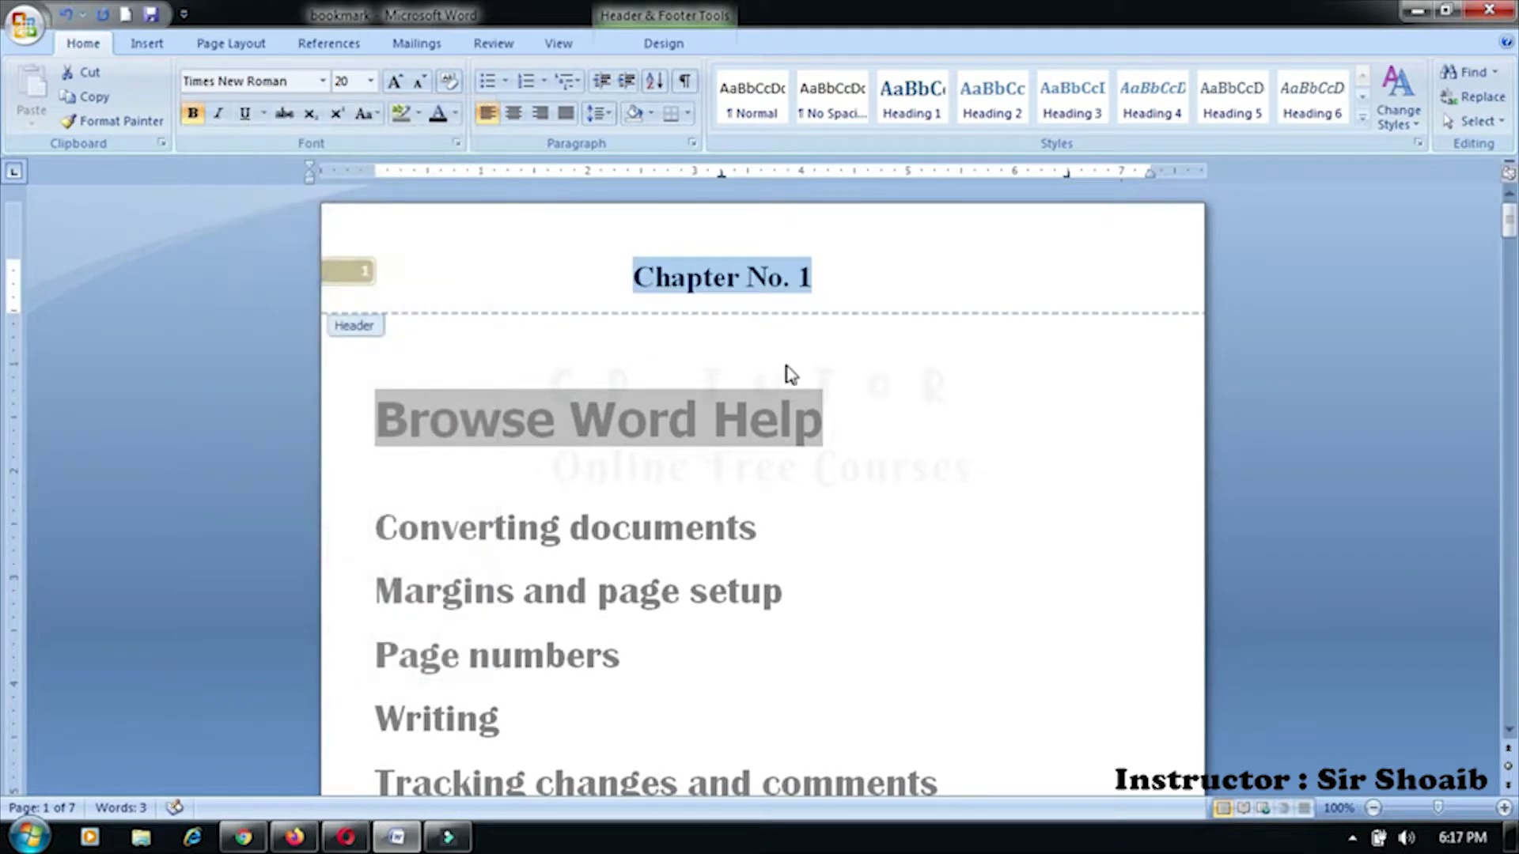
left_click(888, 265)
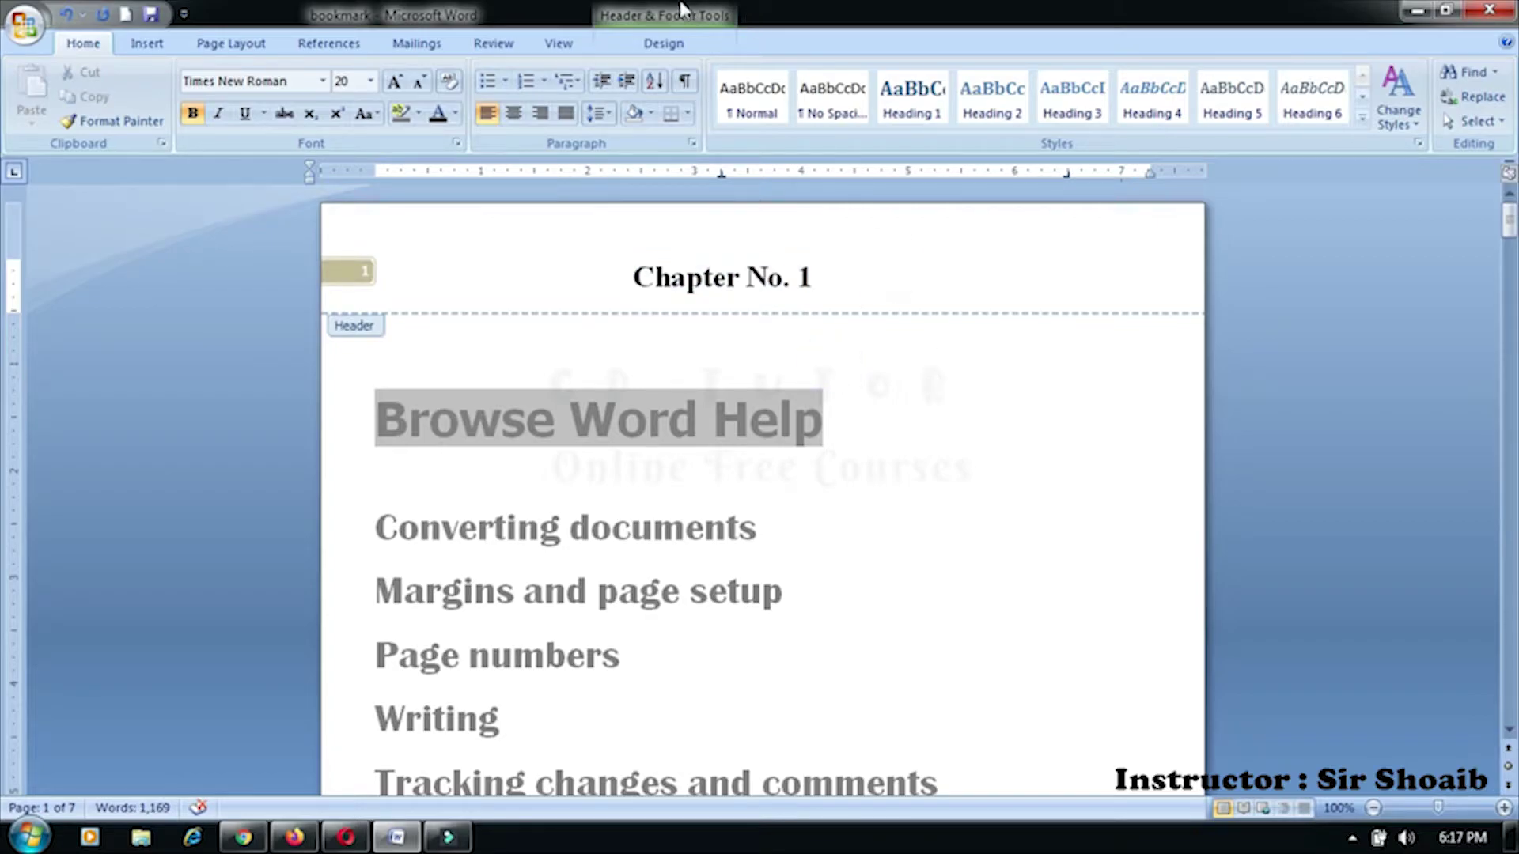
left_click(663, 44)
left_click(1080, 87)
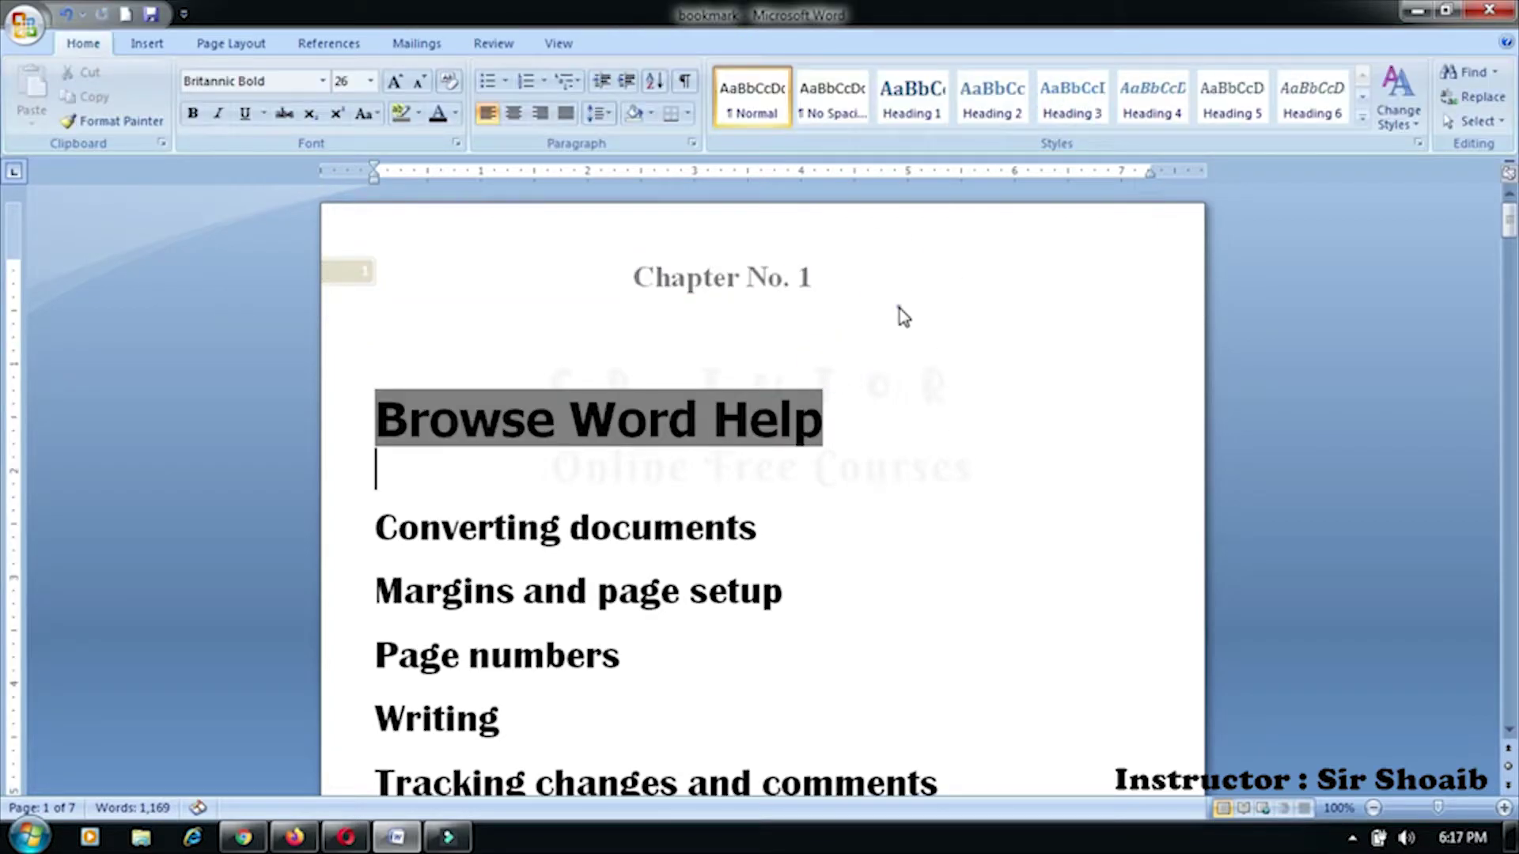
double_click(364, 289)
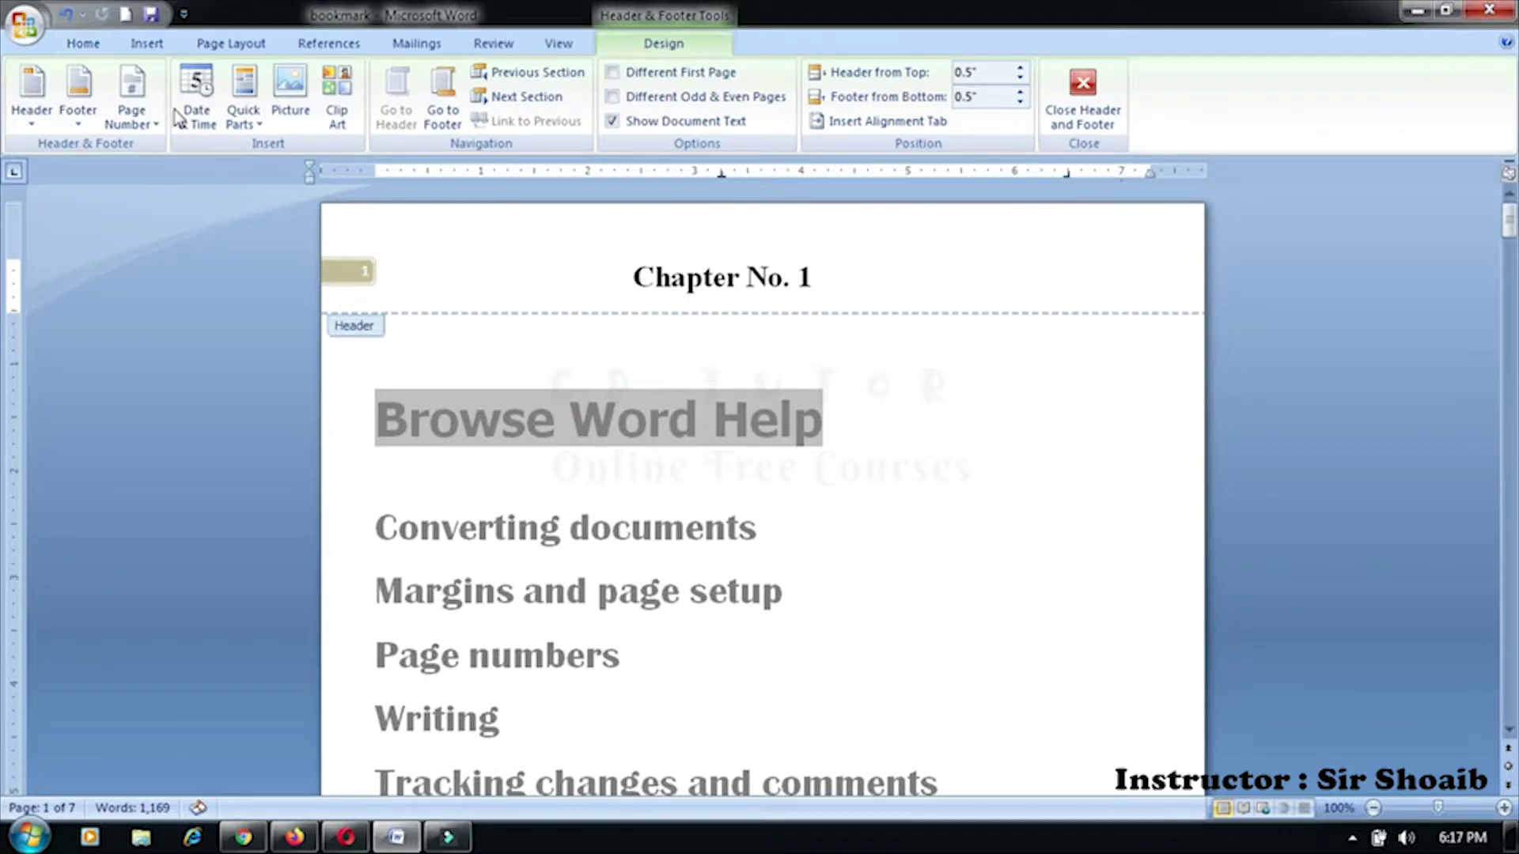
Browse the Page Number and built-in Header galleries without applying any layout
left_click(141, 119)
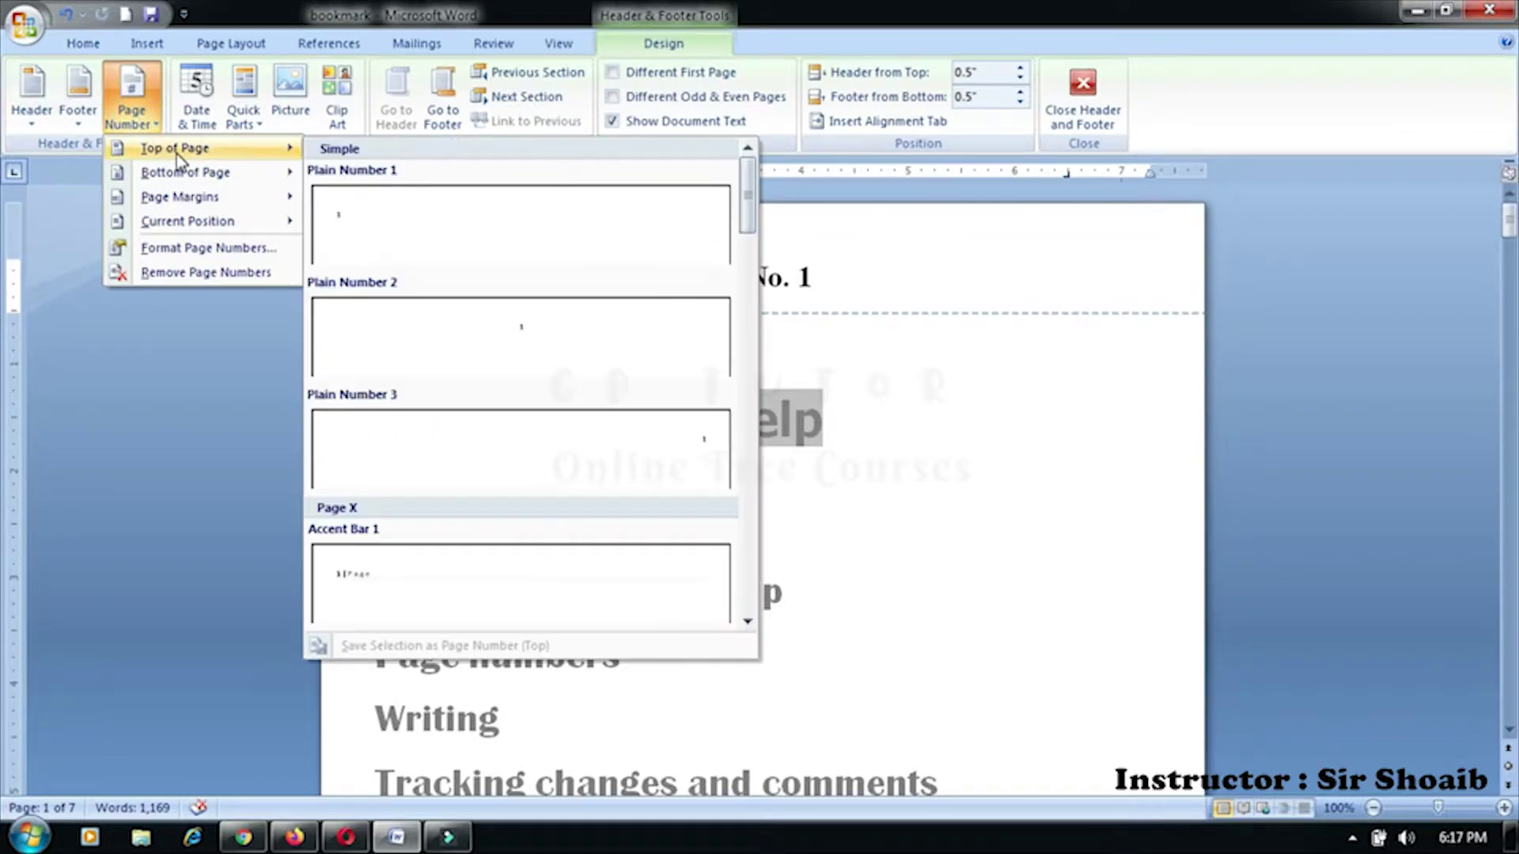
mouse_move(188, 222)
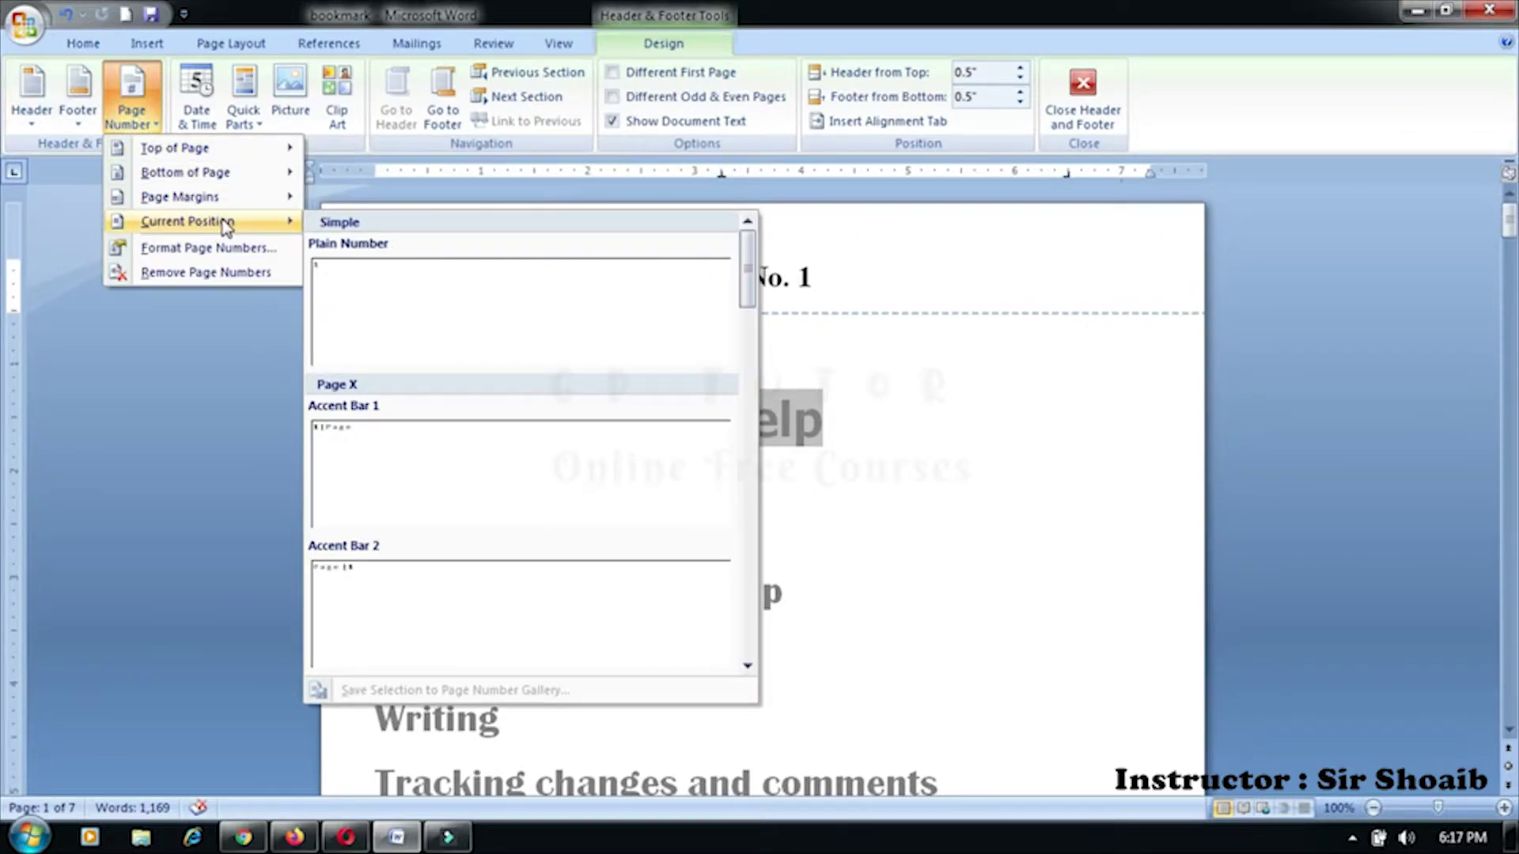
scroll(467, 523, "down", 5)
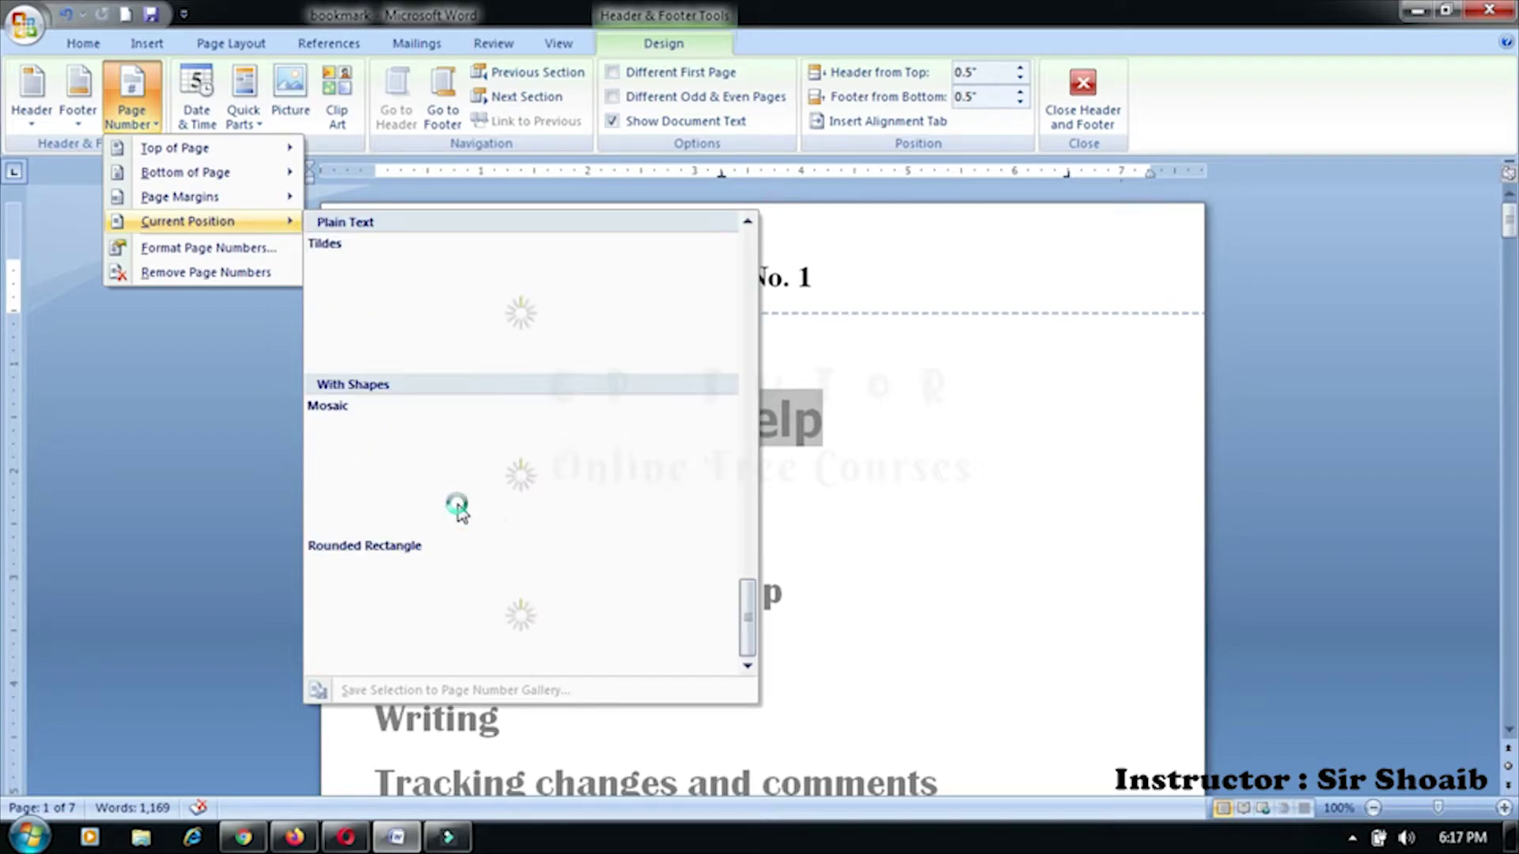
scroll(458, 506, "up", 3)
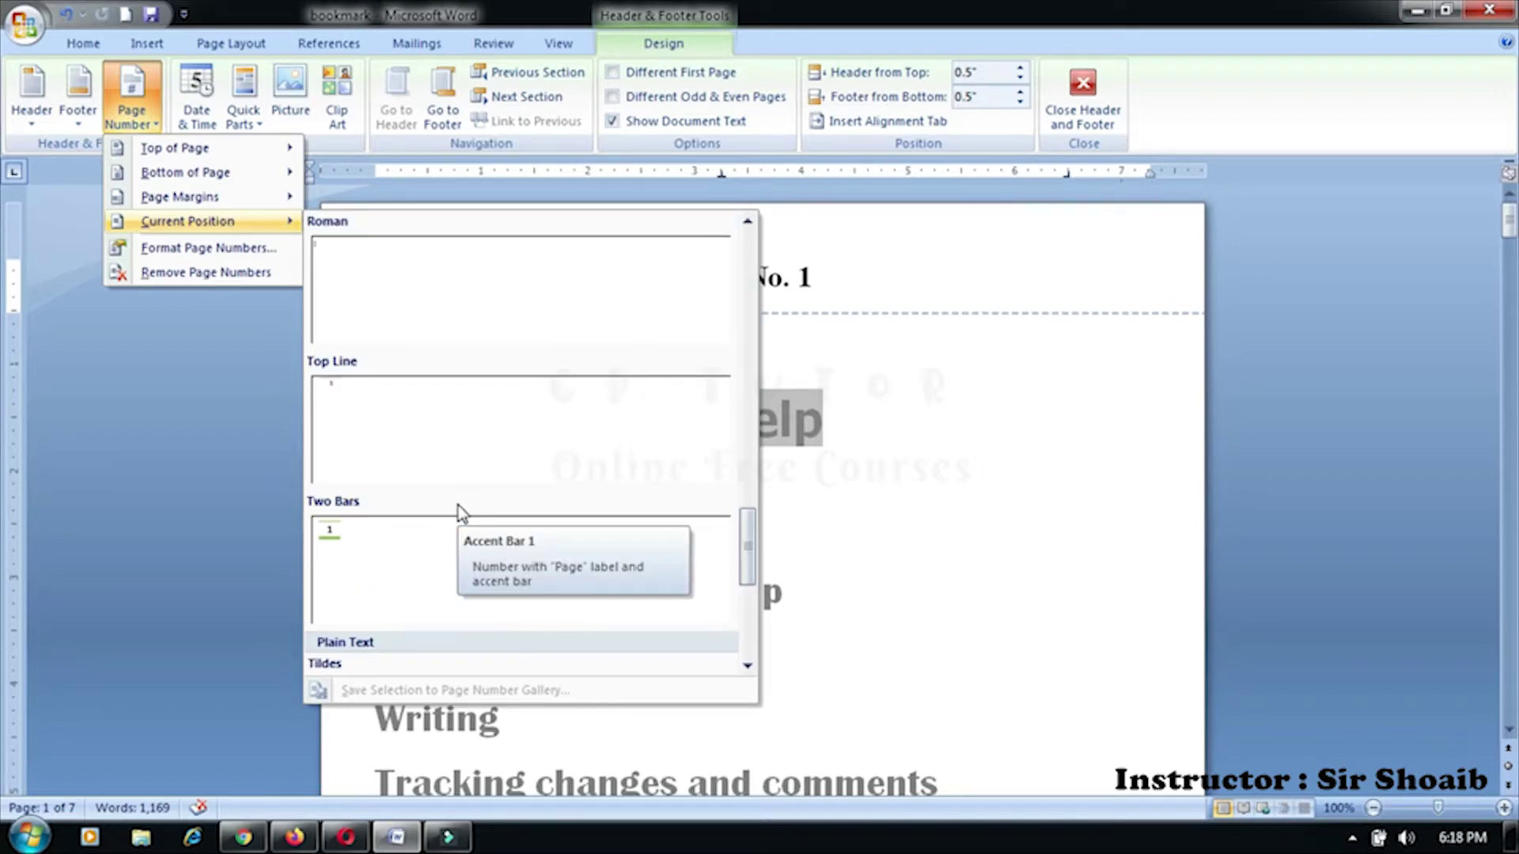
scroll(458, 506, "up", 2)
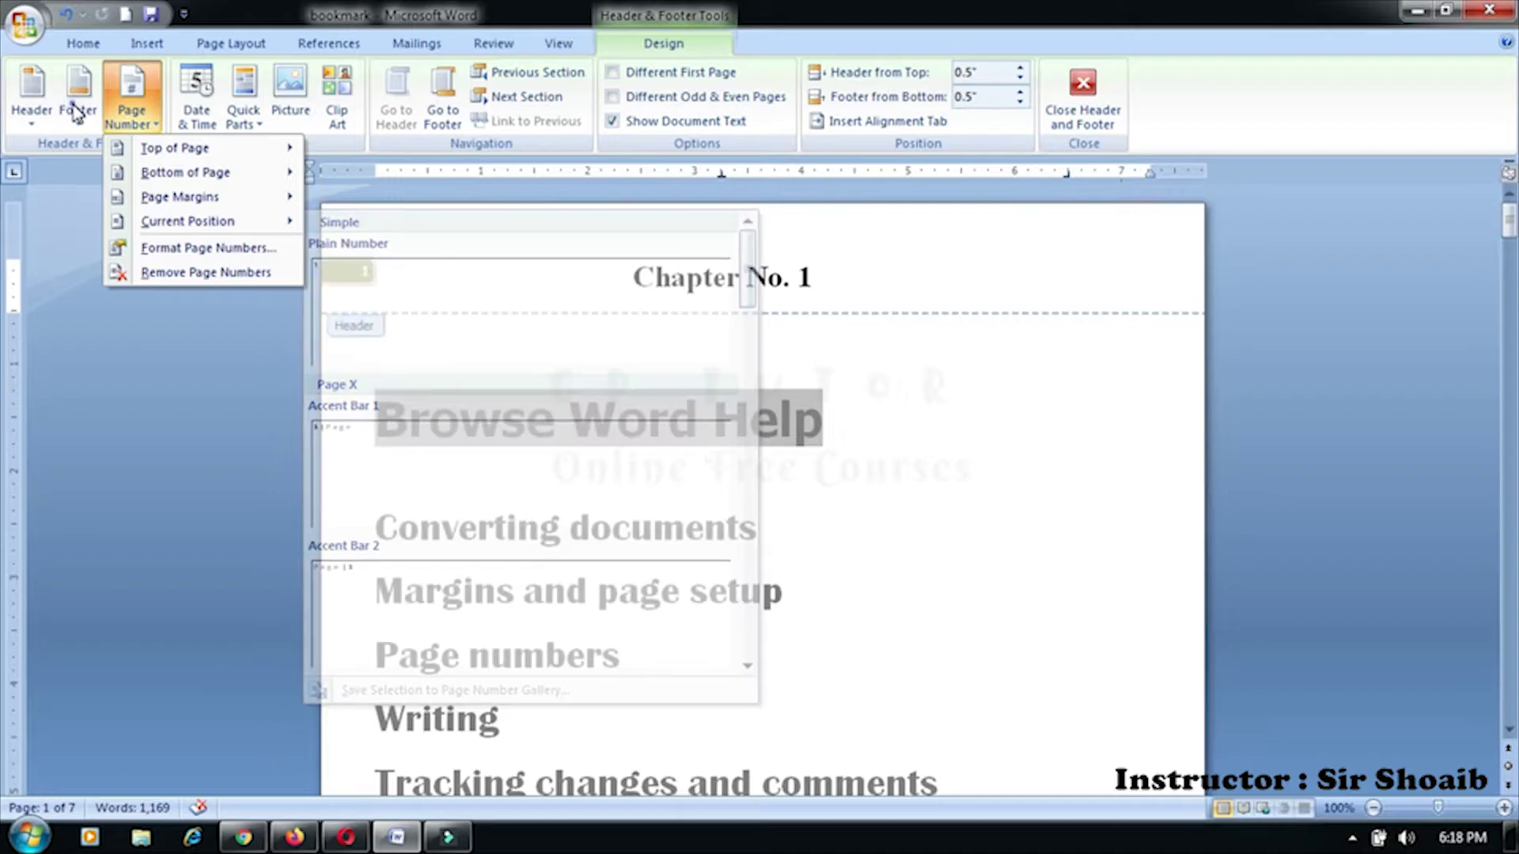
left_click(32, 91)
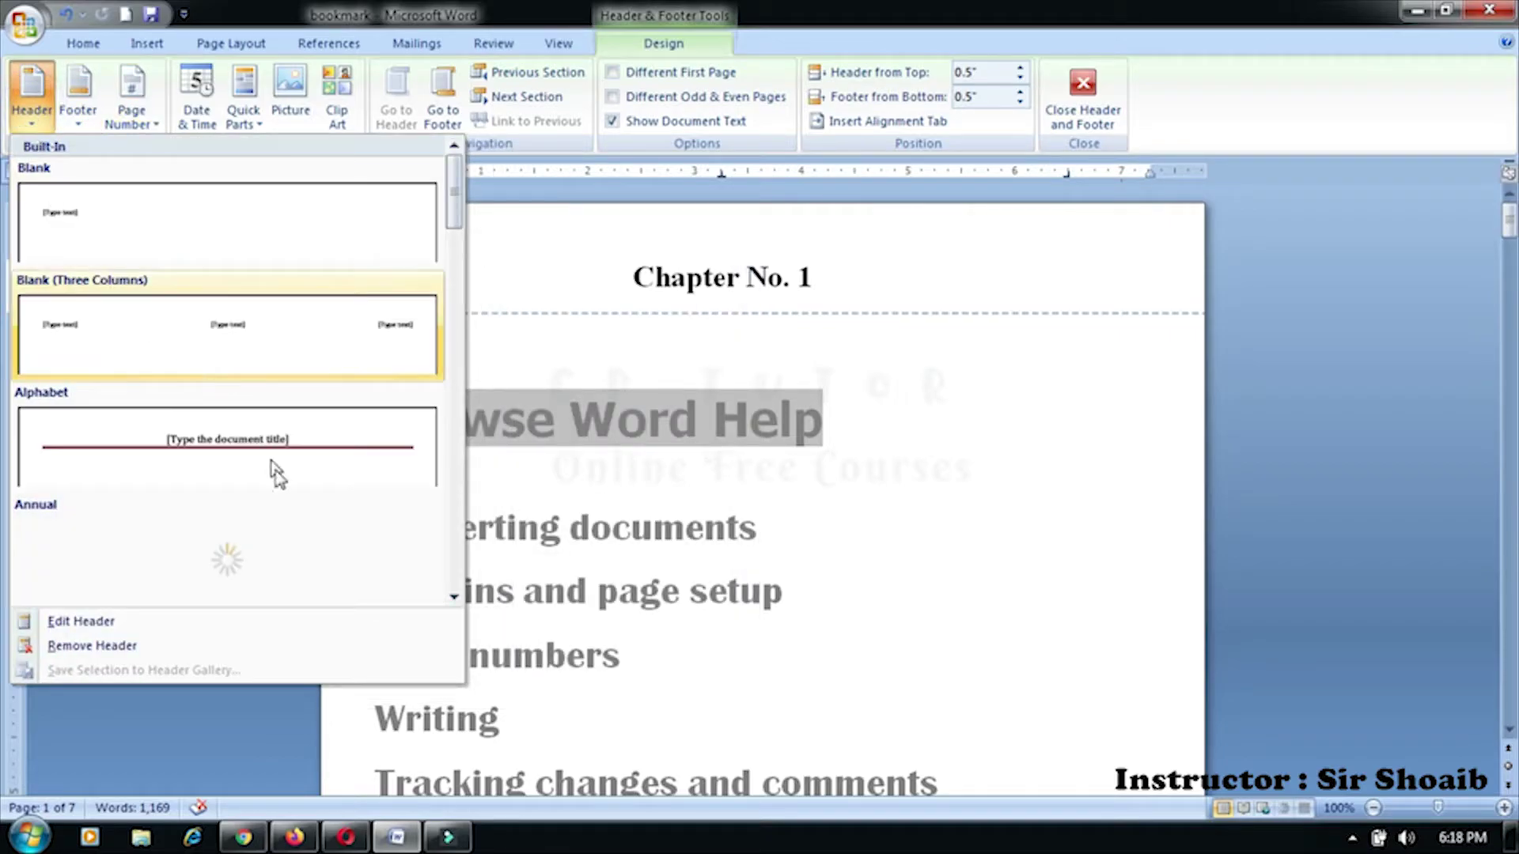
left_click(934, 305)
Place the insertion point around 'Chapter No. 1' in the header
left_click(875, 265)
left_click(598, 251)
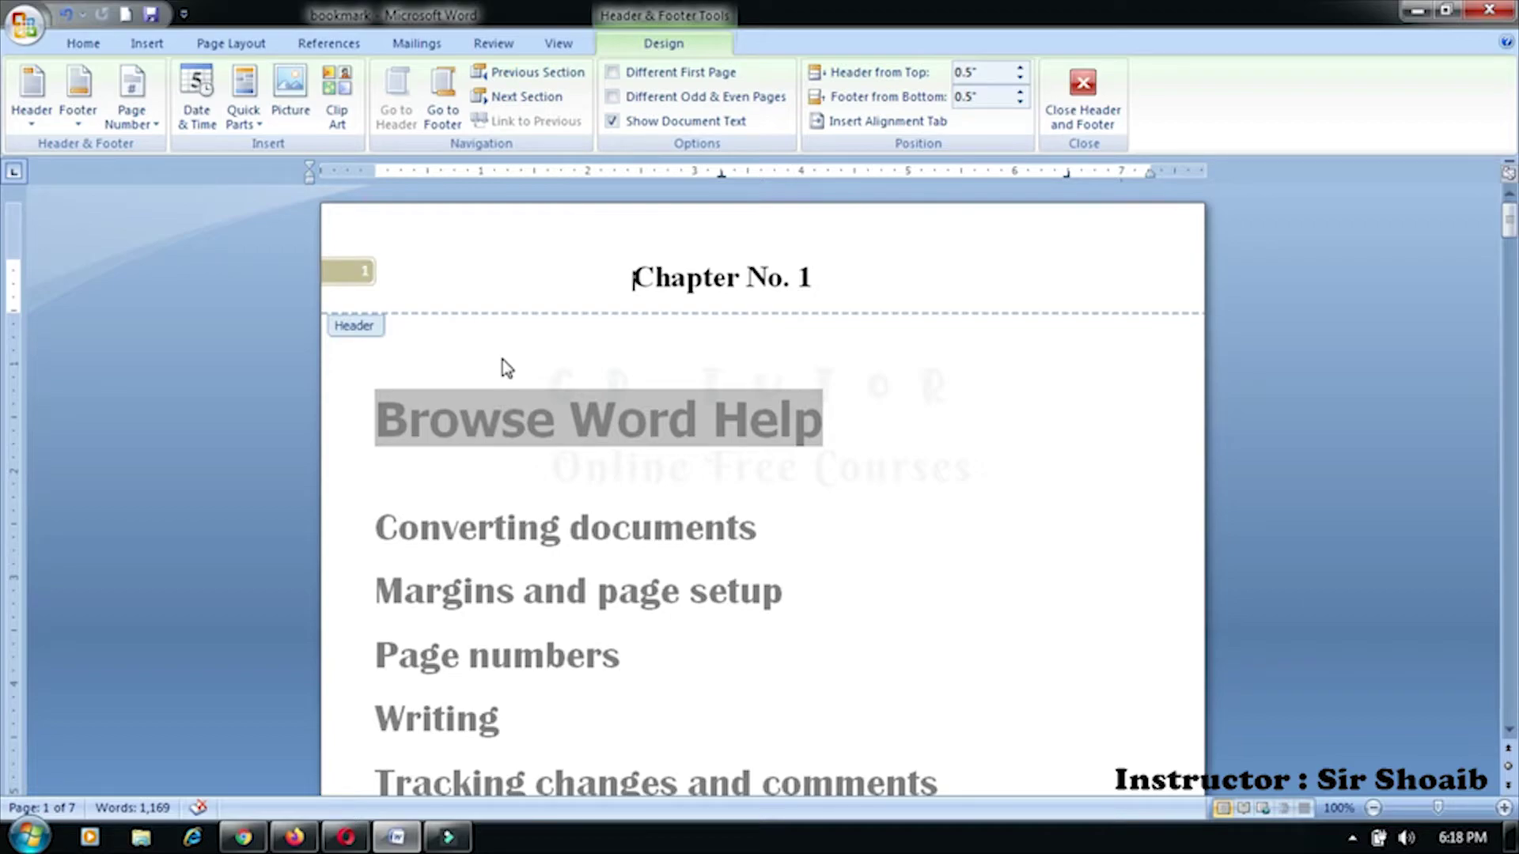
left_click(851, 281)
left_click(698, 256)
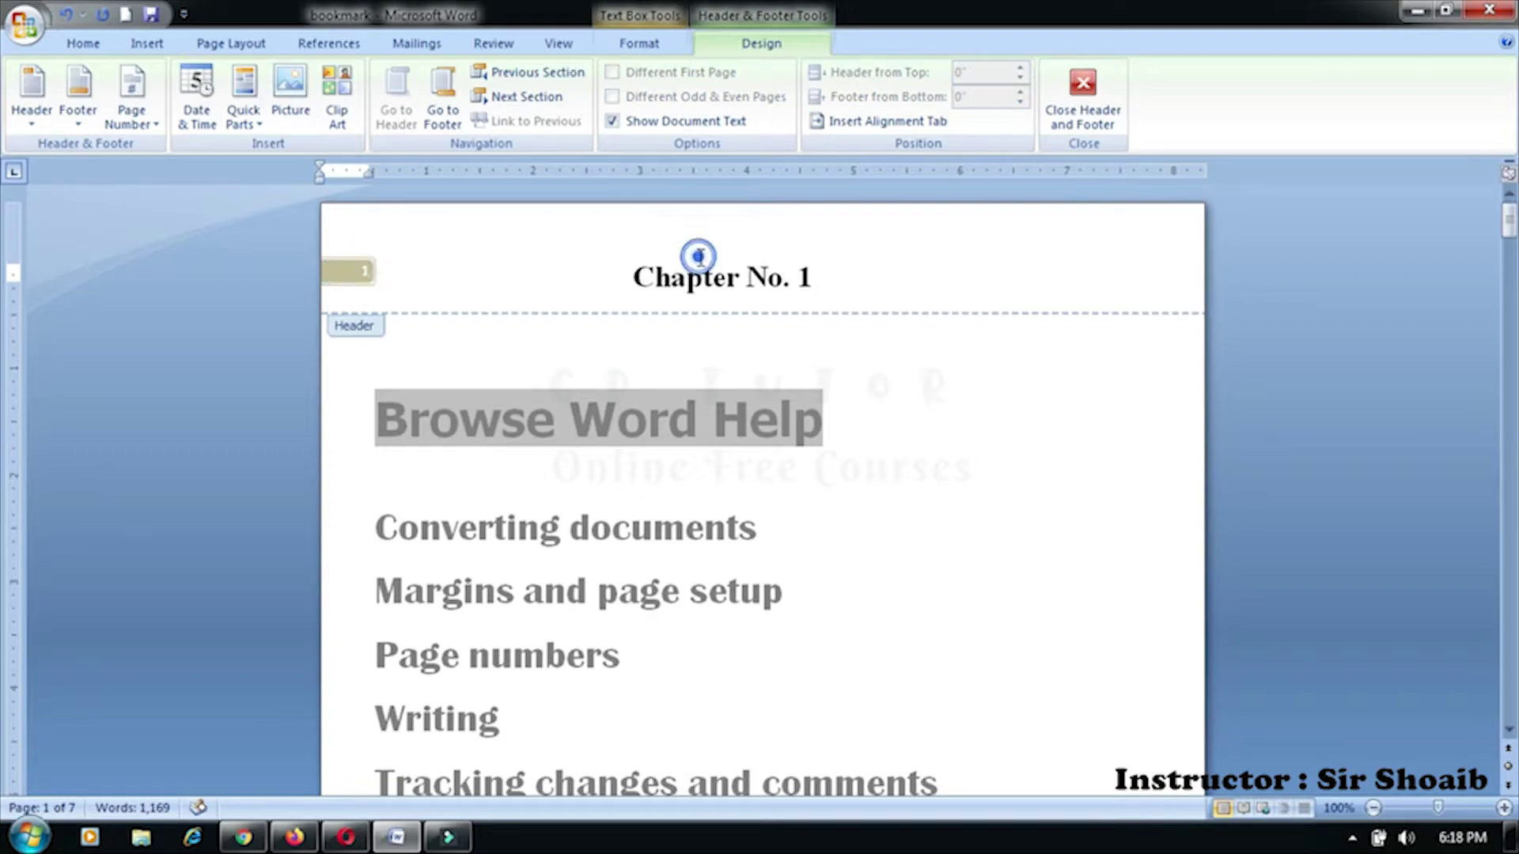
Select the page-number box at the header's left edge
left_click(1146, 266)
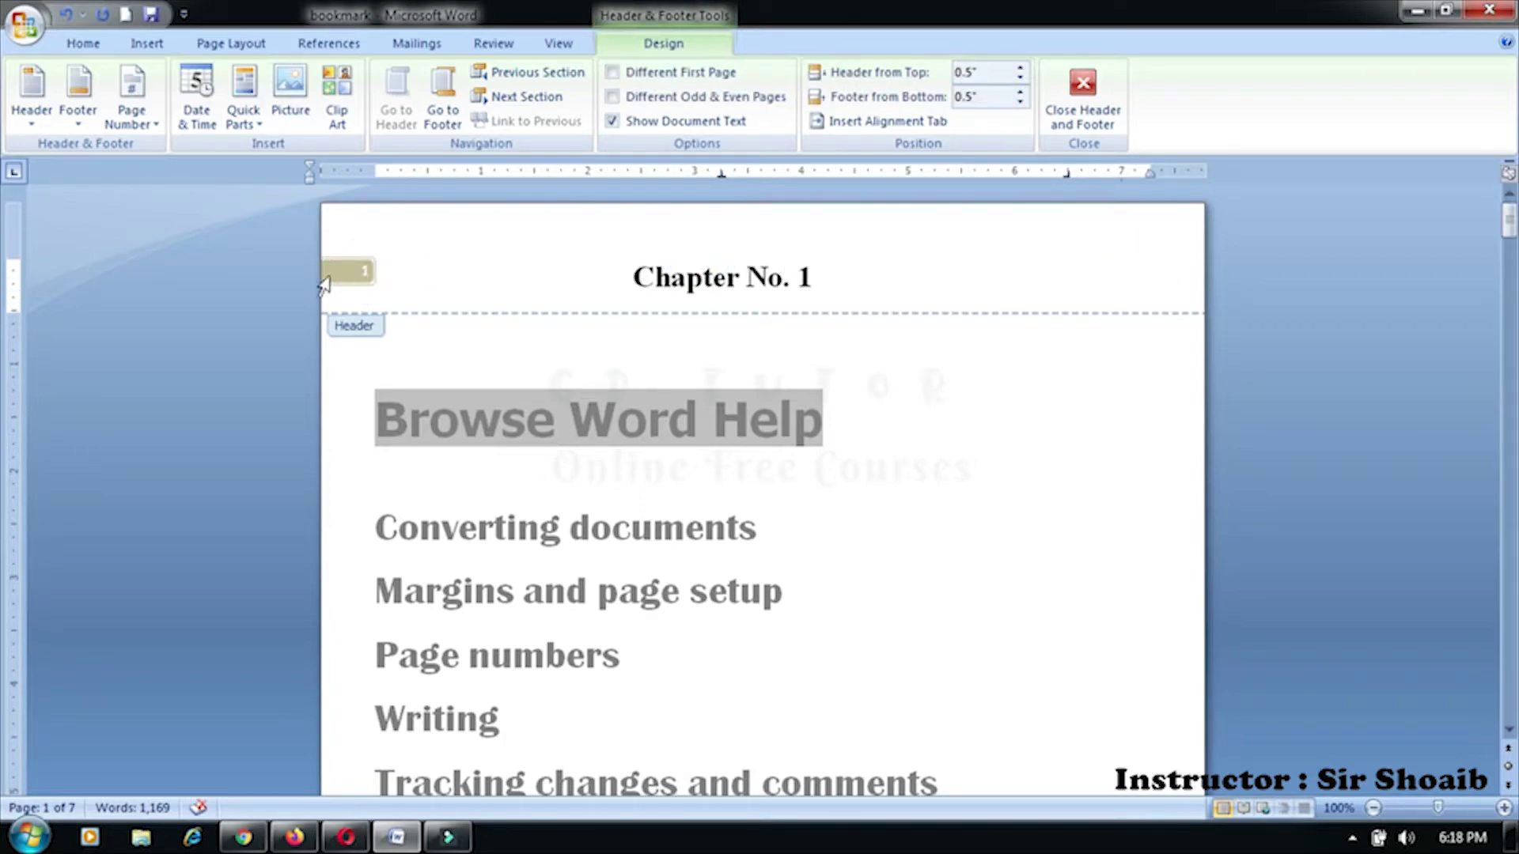
left_click(339, 278)
left_click(390, 277)
left_click(348, 275)
left_click(417, 279)
left_click(358, 271)
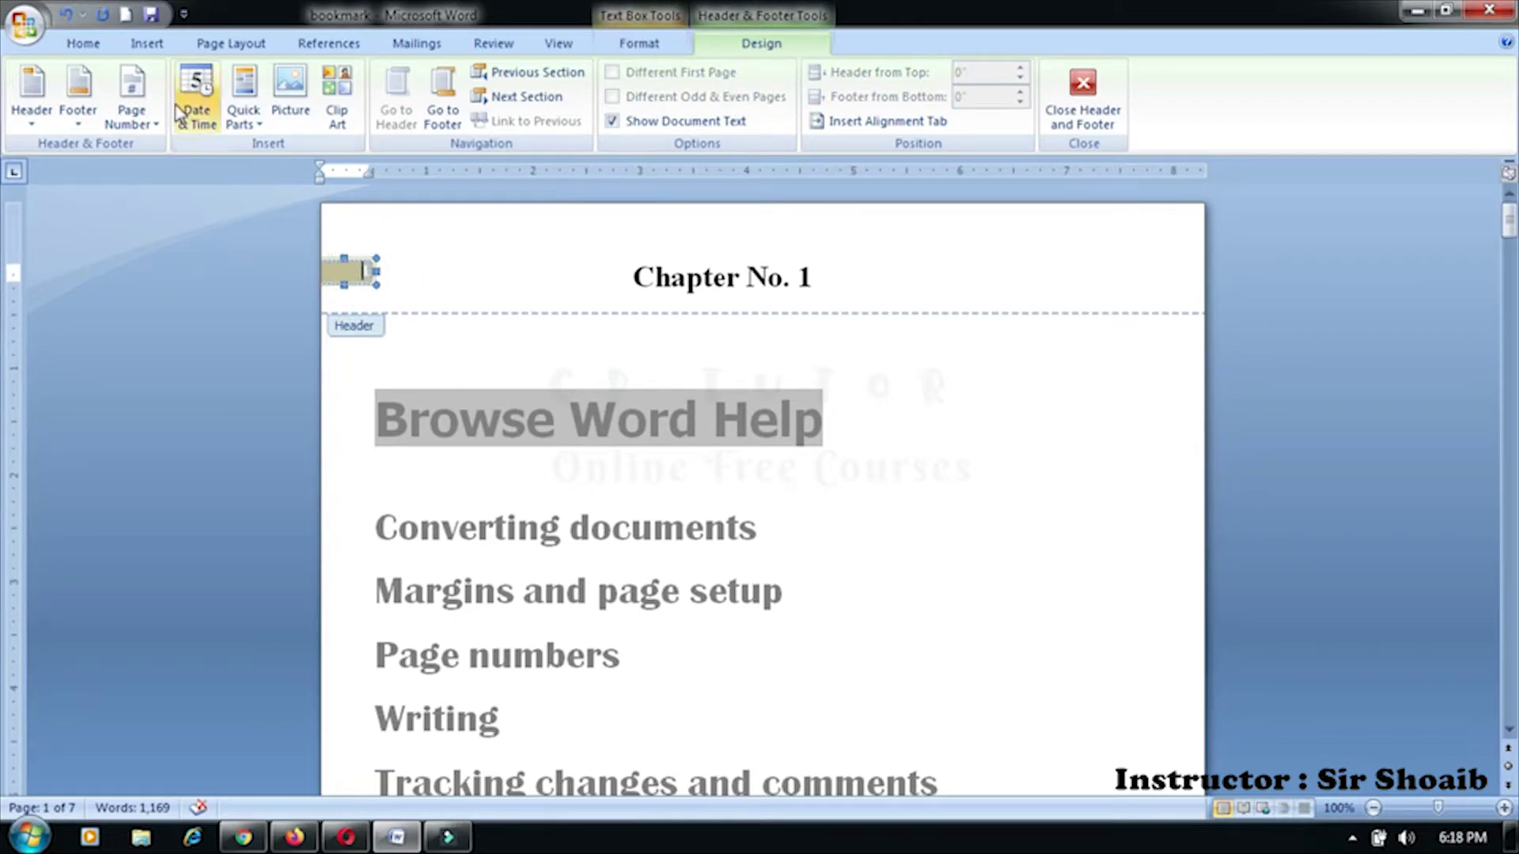
Browse the Top of Page and Current Position page-number style galleries
left_click(131, 103)
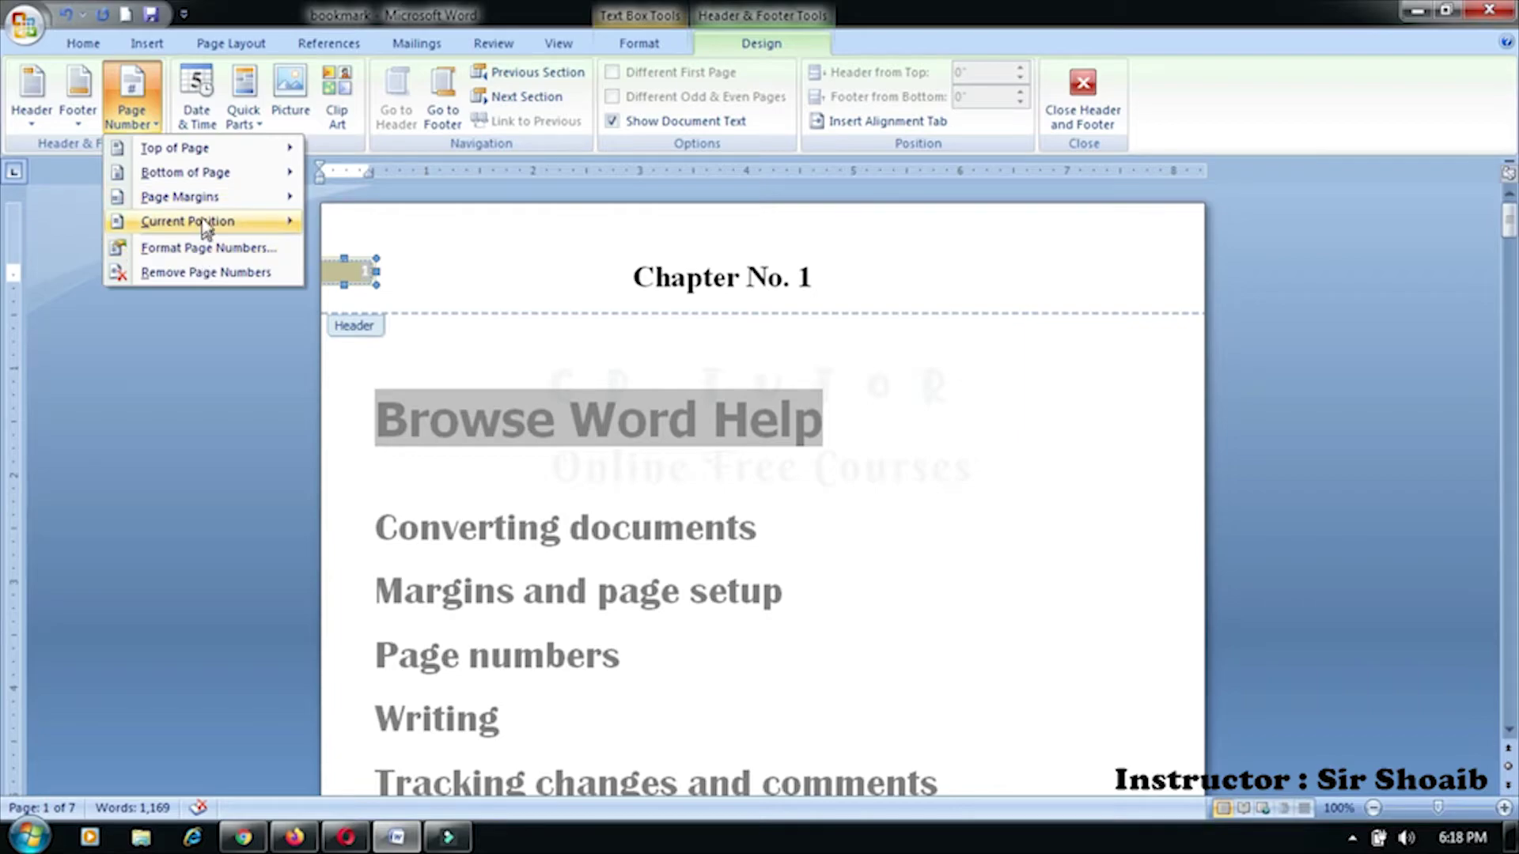
mouse_move(174, 149)
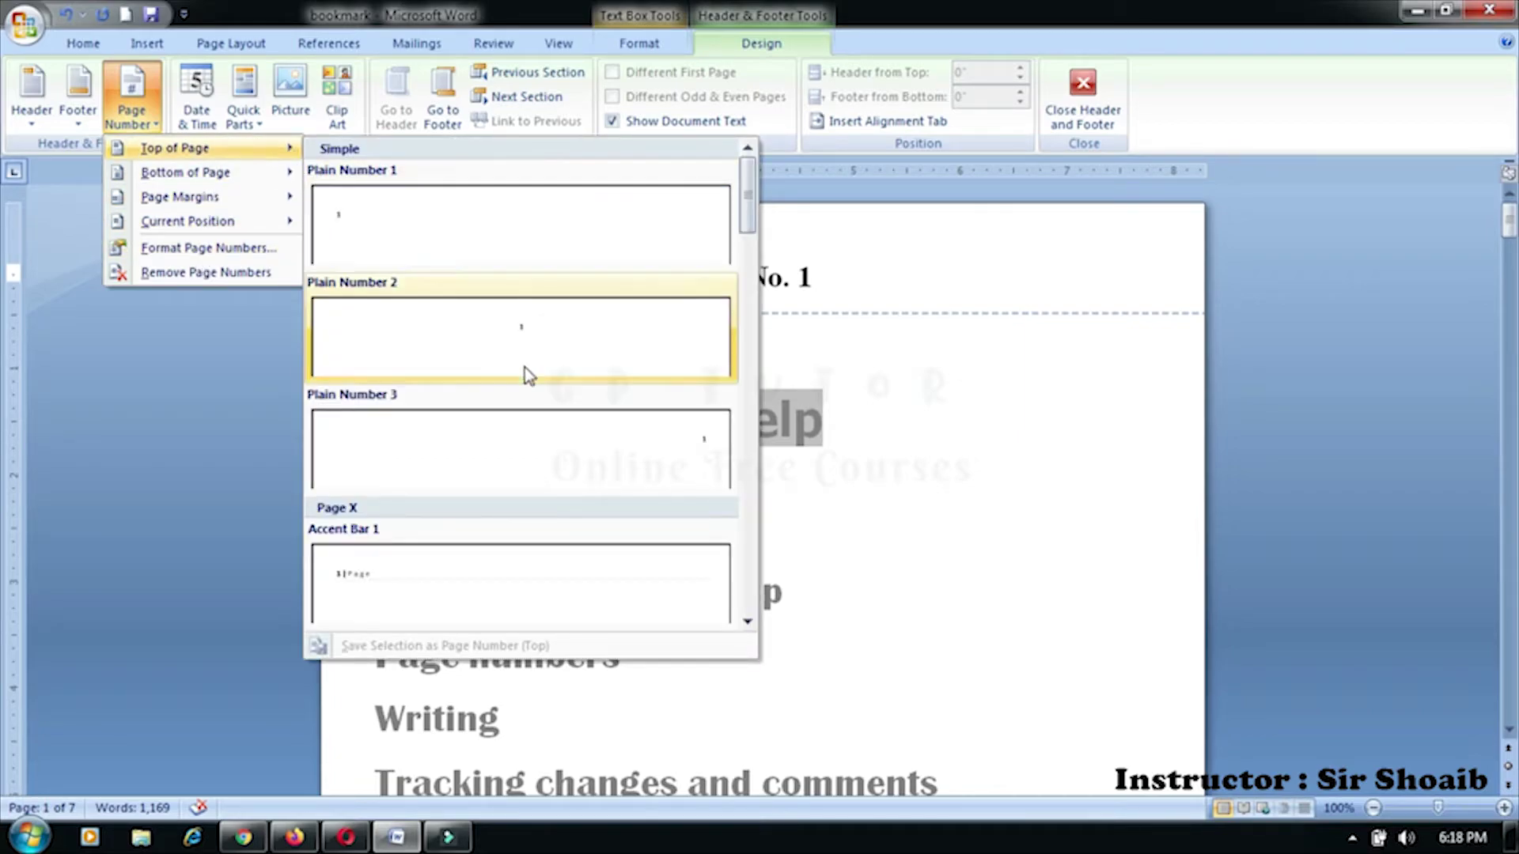
scroll(525, 427, "down", 3)
scroll(525, 480, "down", 3)
scroll(525, 480, "down", 3)
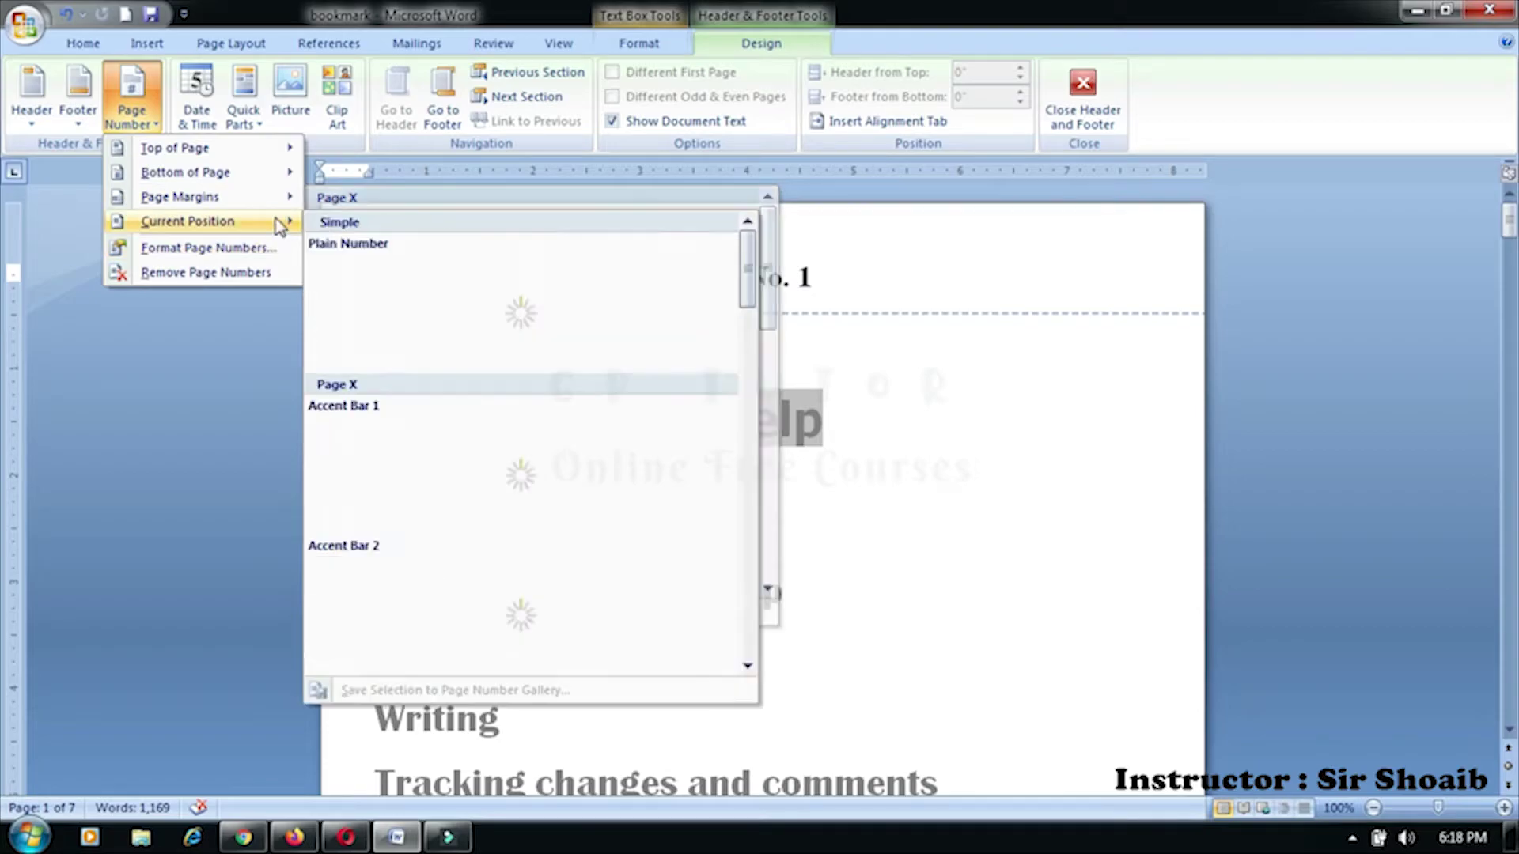
scroll(500, 435, "down", 3)
scroll(497, 443, "down", 3)
scroll(497, 457, "down", 3)
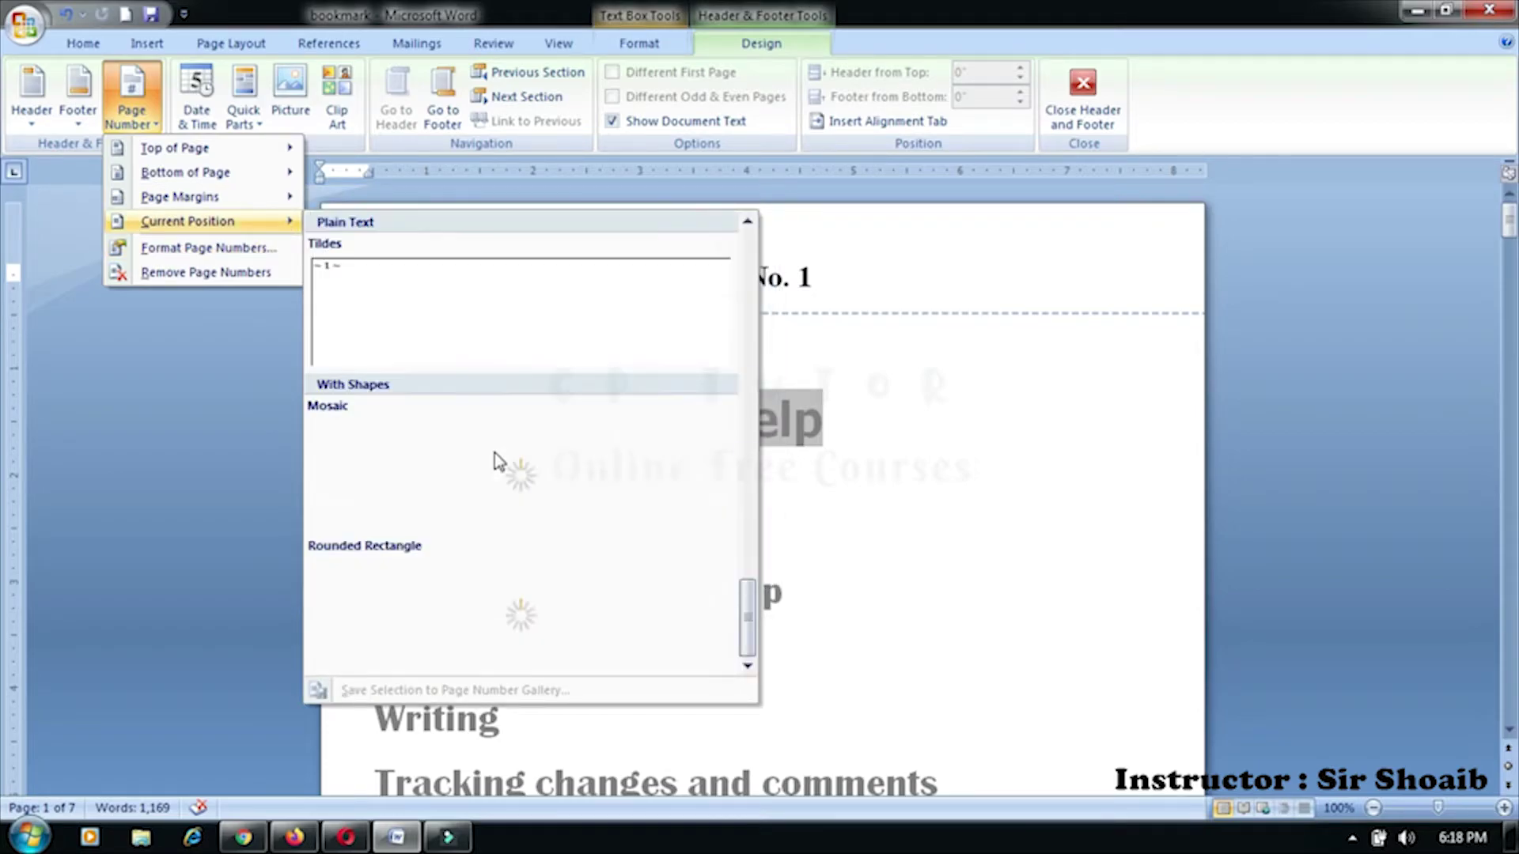
Open Page Number Format and keep the 1, 2, 3 number format
left_click(263, 250)
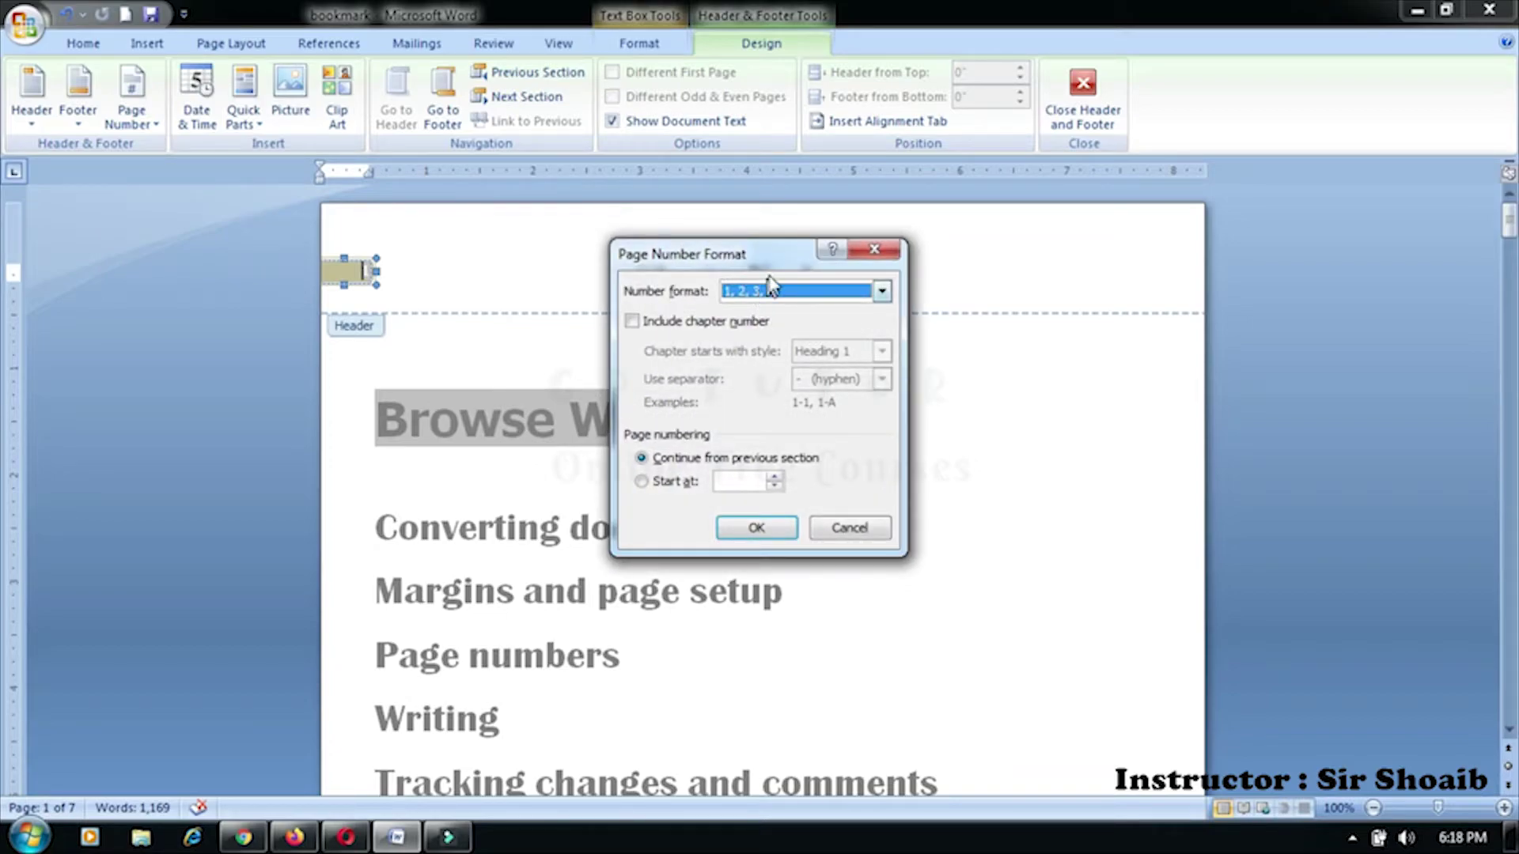
left_click_drag(774, 258, 781, 220)
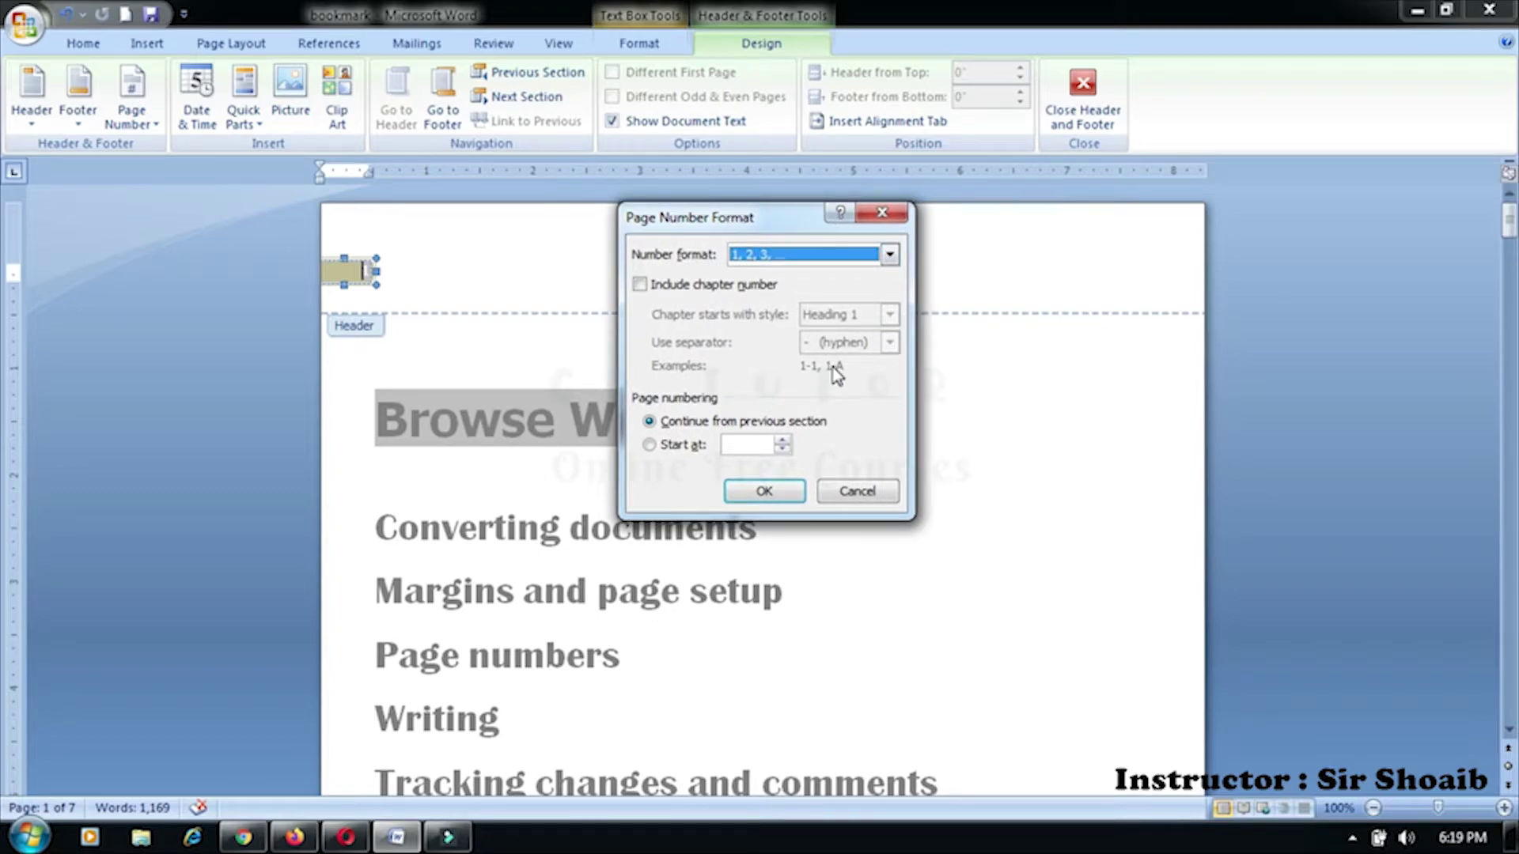
left_click(780, 255)
left_click(780, 255)
left_click(780, 255)
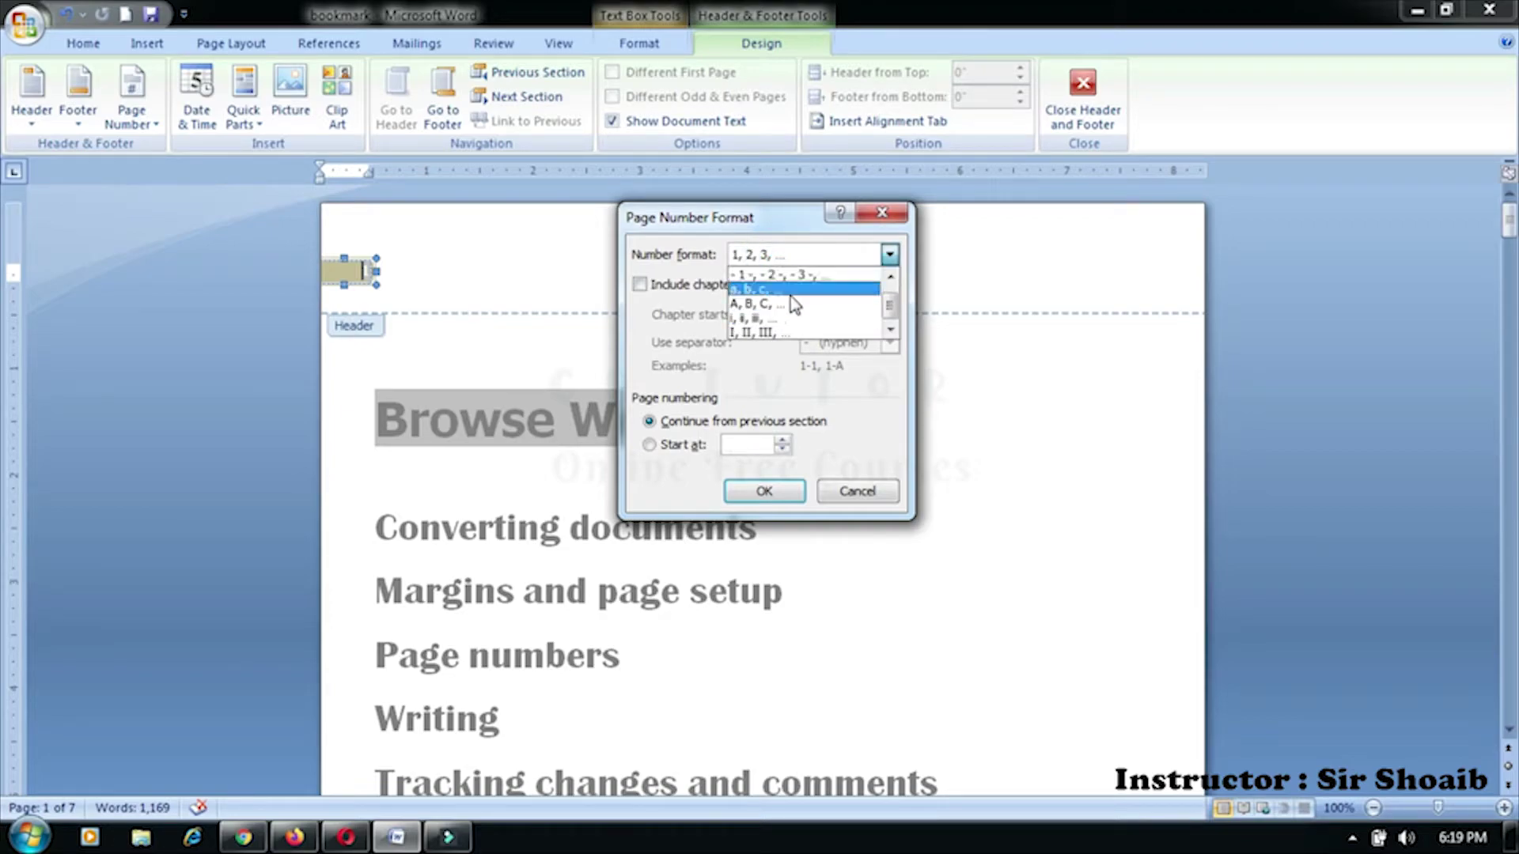
left_click(791, 277)
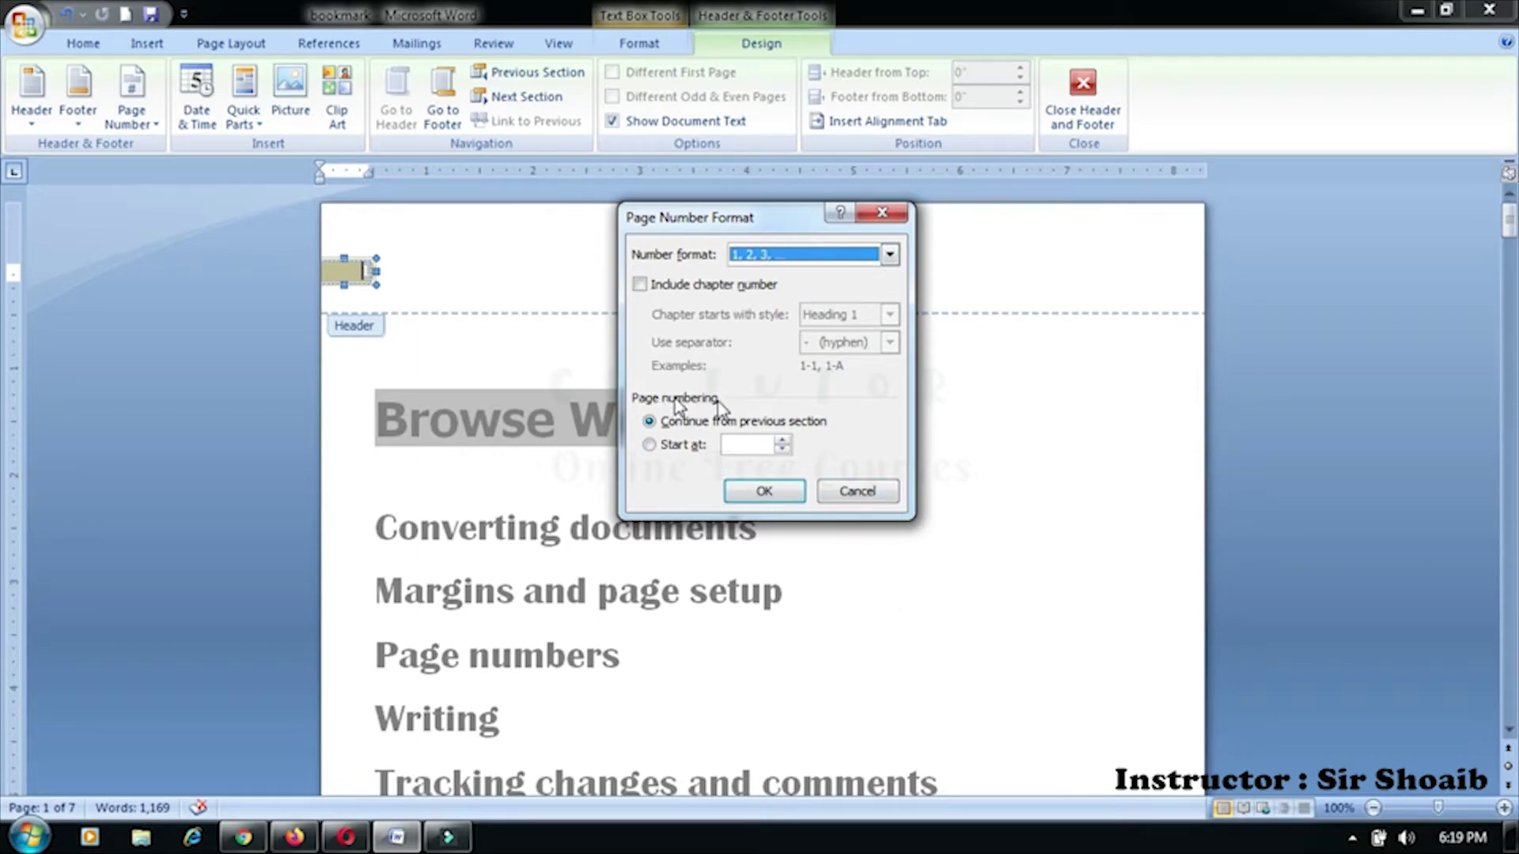
Start page numbering at 101 without chapter numbers and confirm
left_click(684, 447)
left_click(788, 440)
type("101")
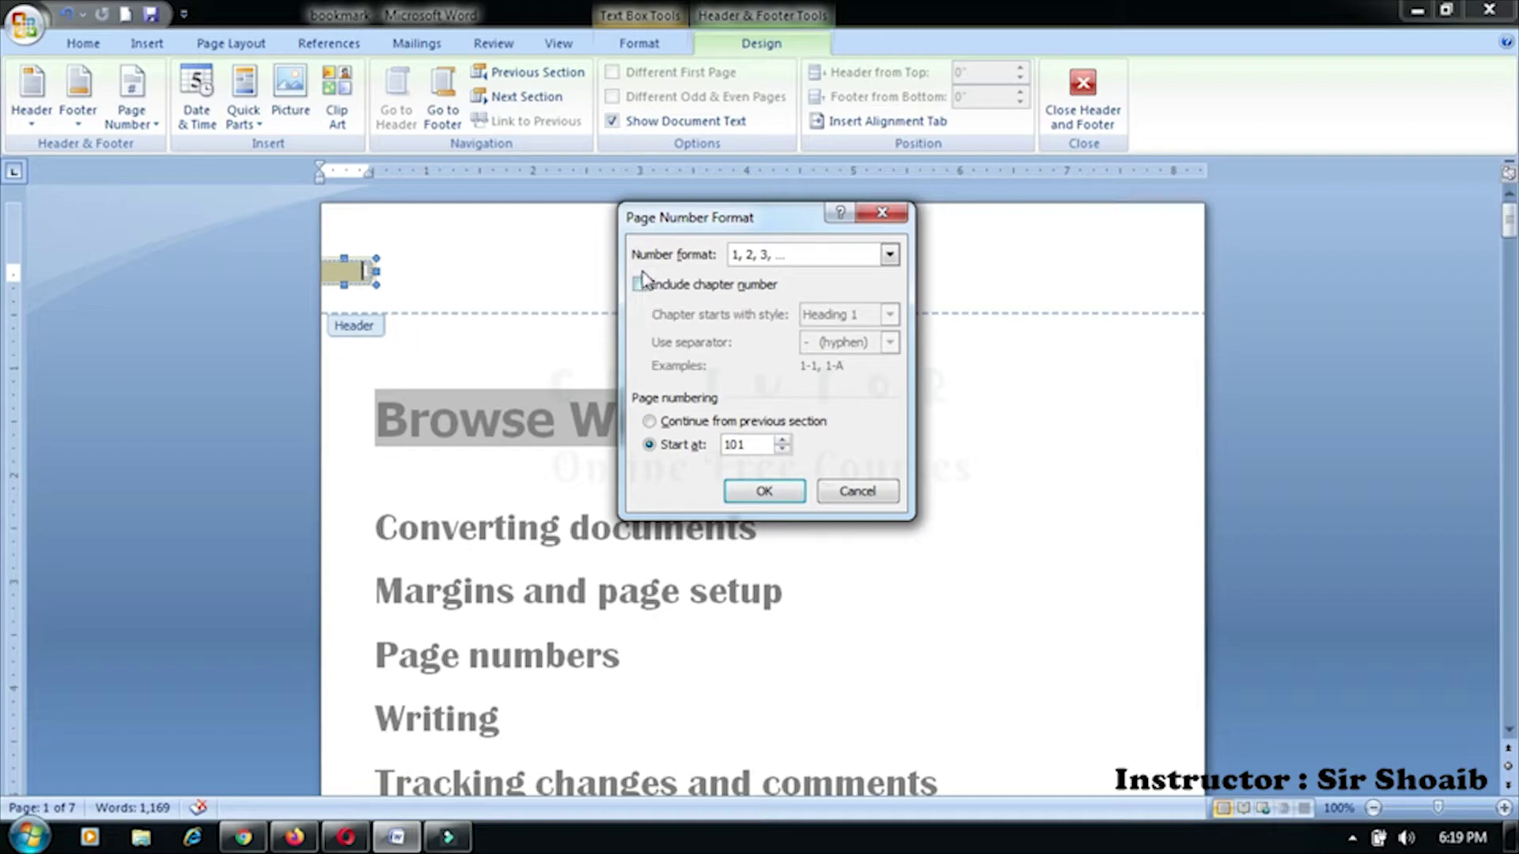
left_click(646, 287)
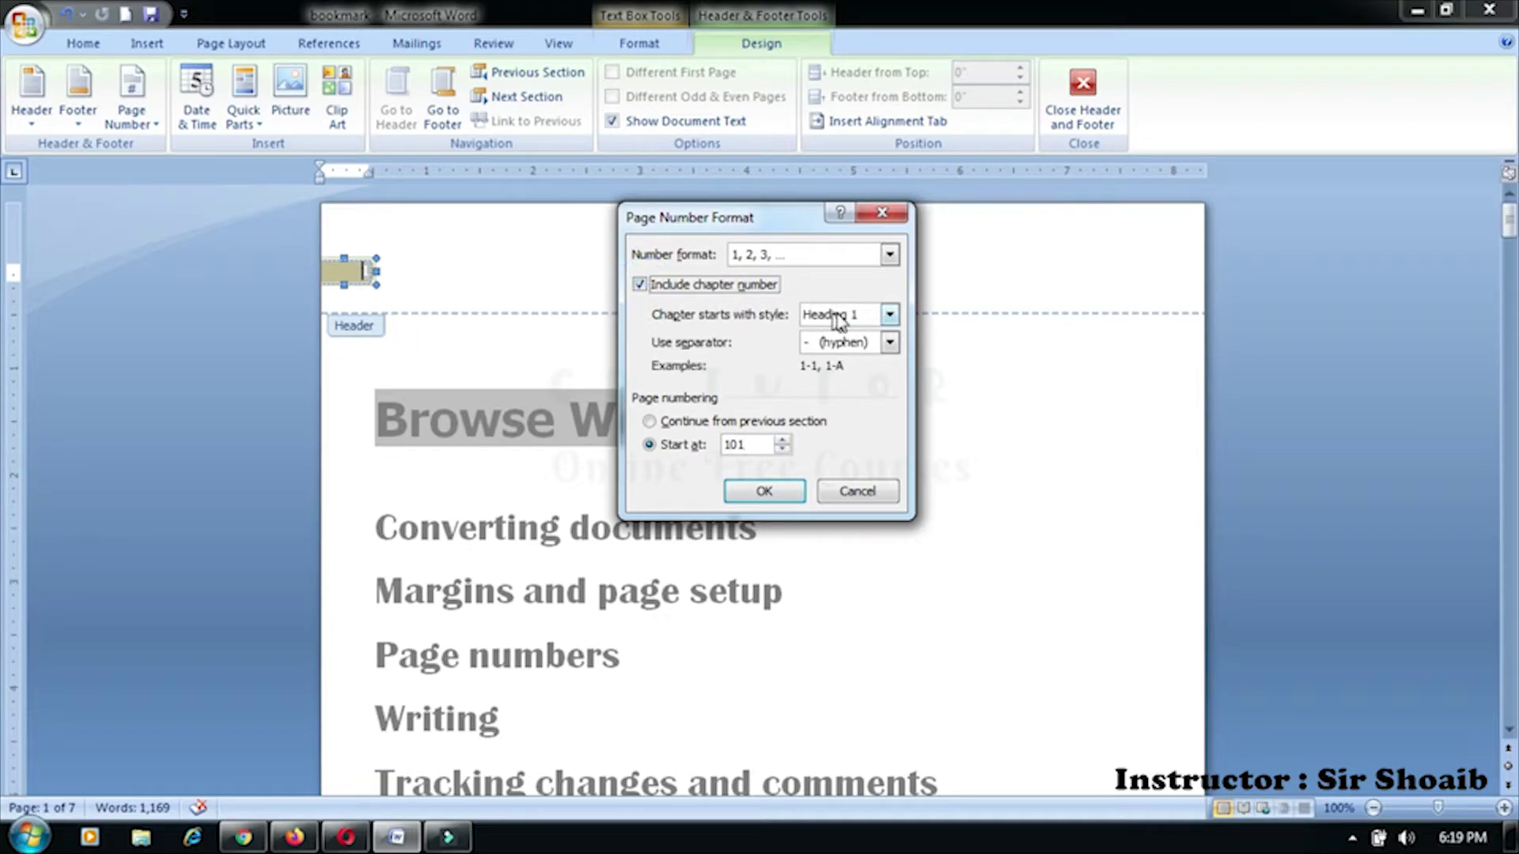
left_click(839, 316)
left_click(837, 325)
left_click(874, 344)
left_click(874, 348)
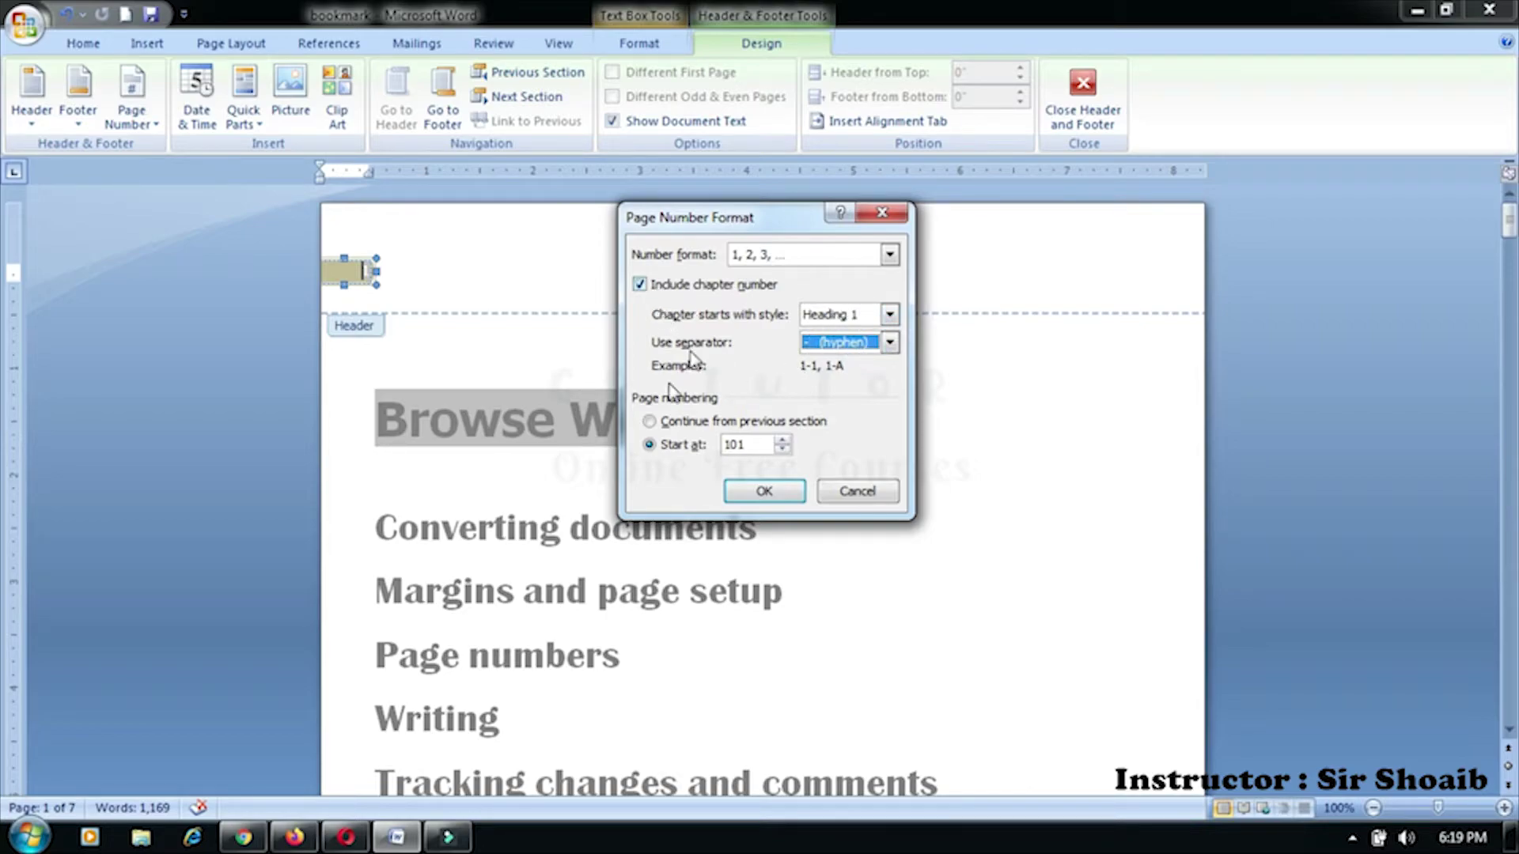
left_click(648, 290)
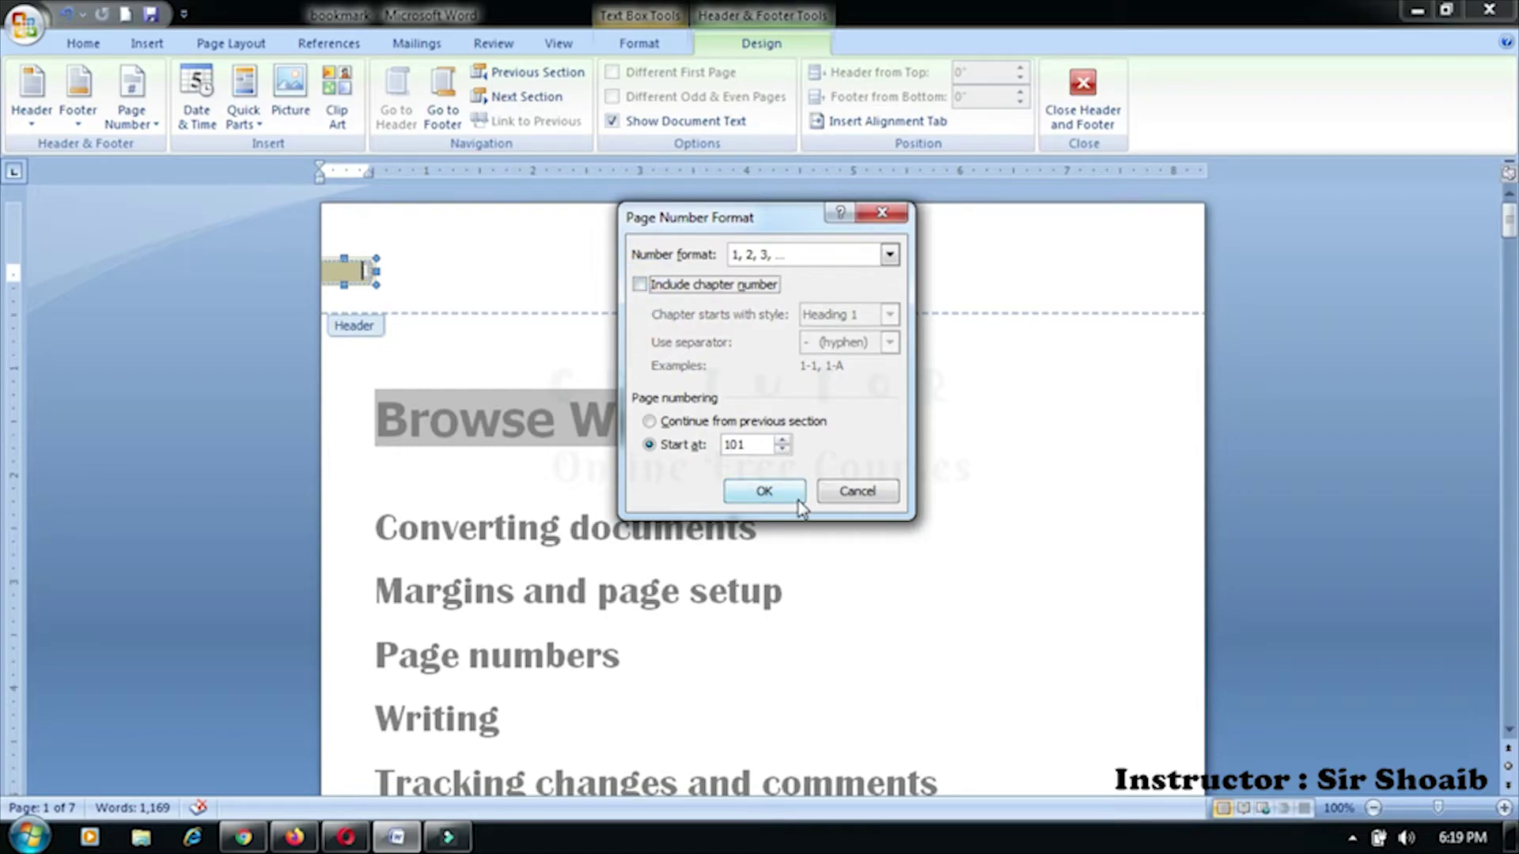
left_click(772, 494)
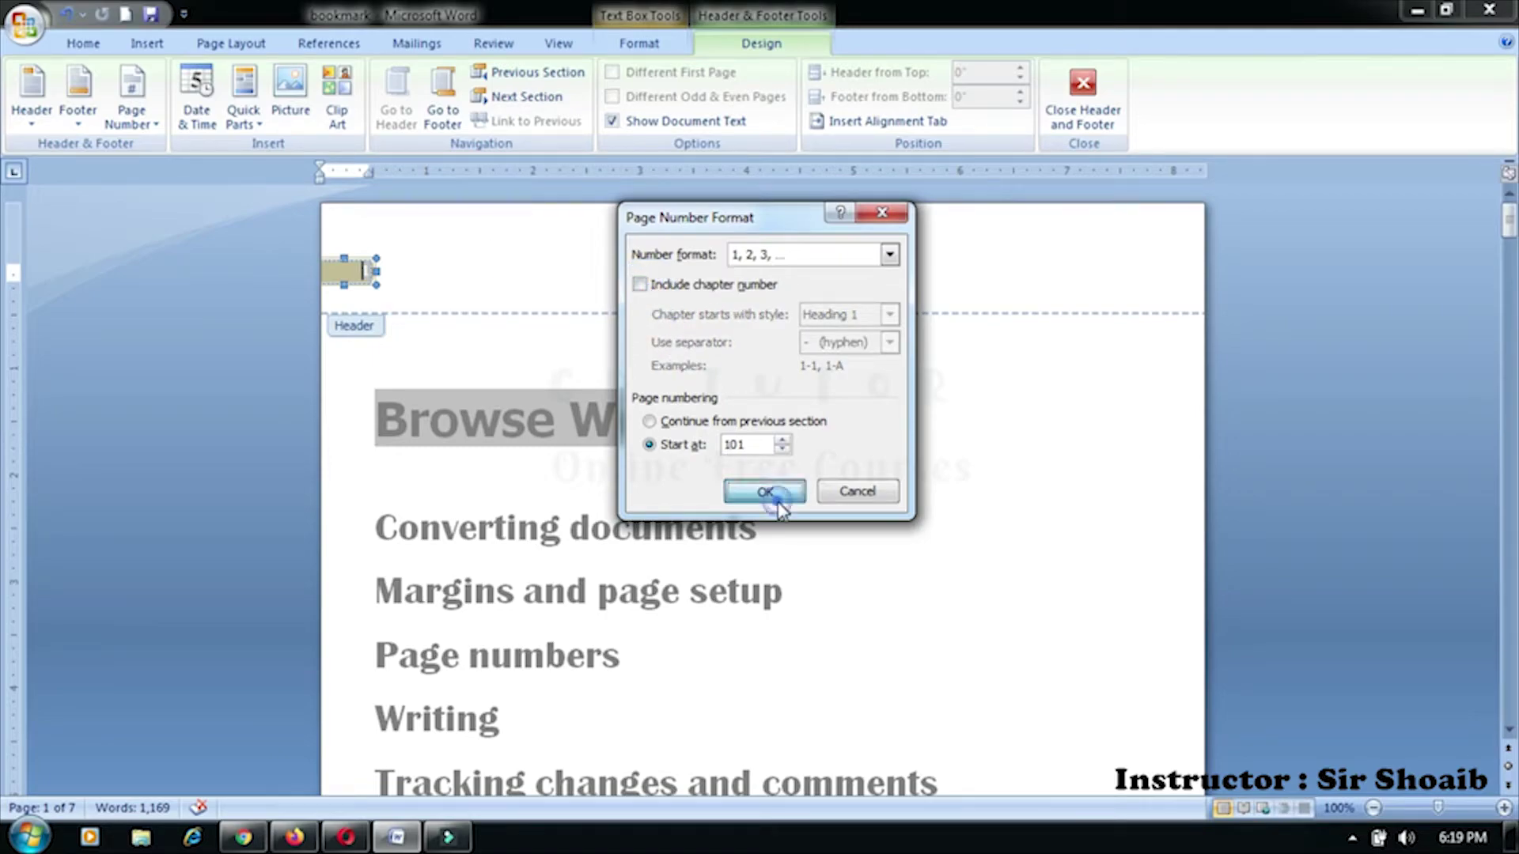
left_click(575, 274)
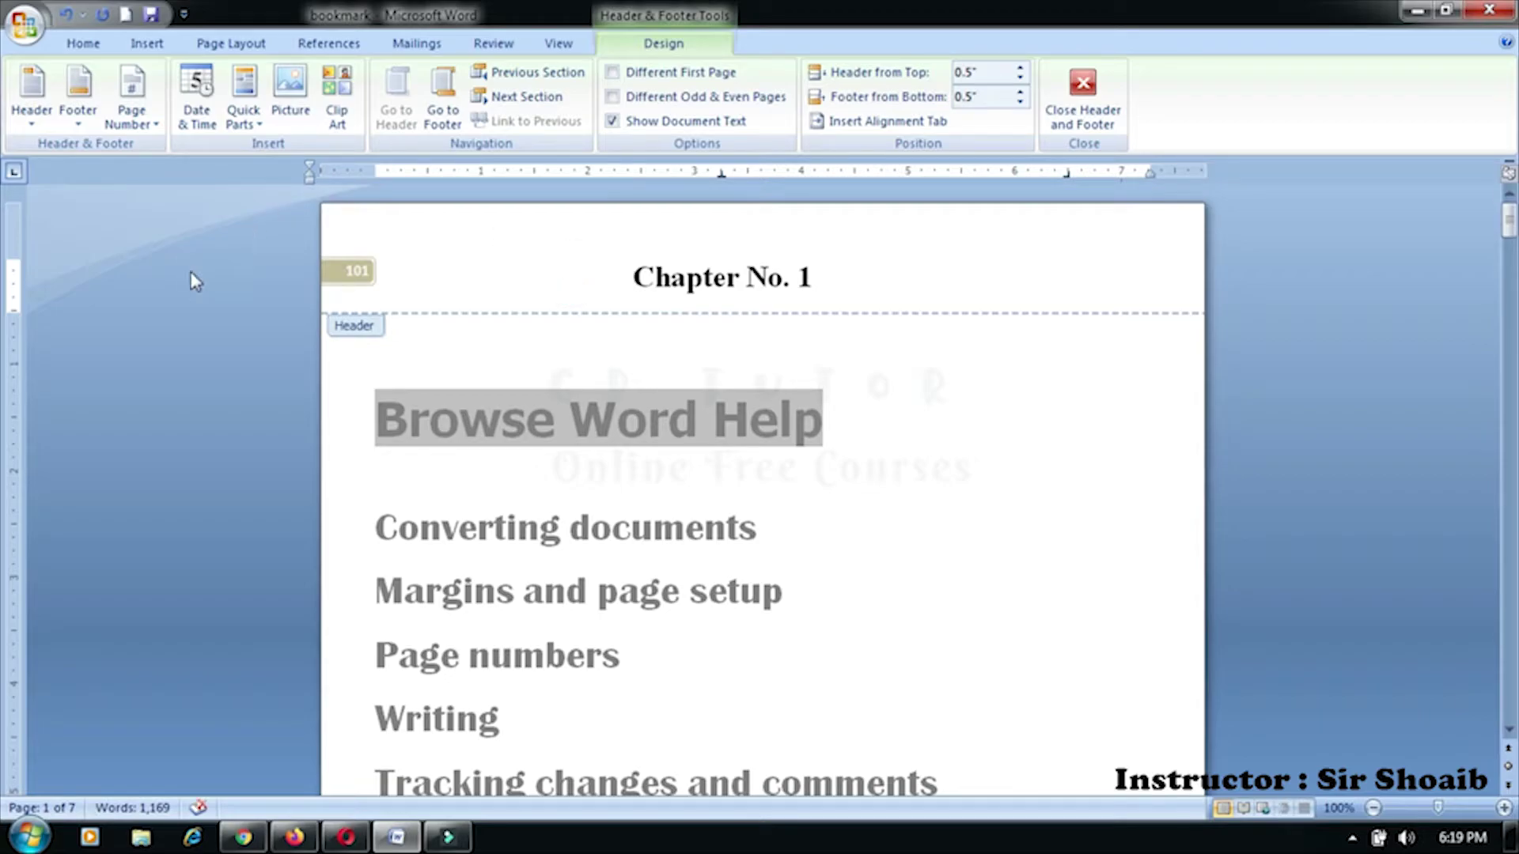
Insert a long-format date into the header, undo it, then browse Quick Parts without inserting anything
left_click(197, 119)
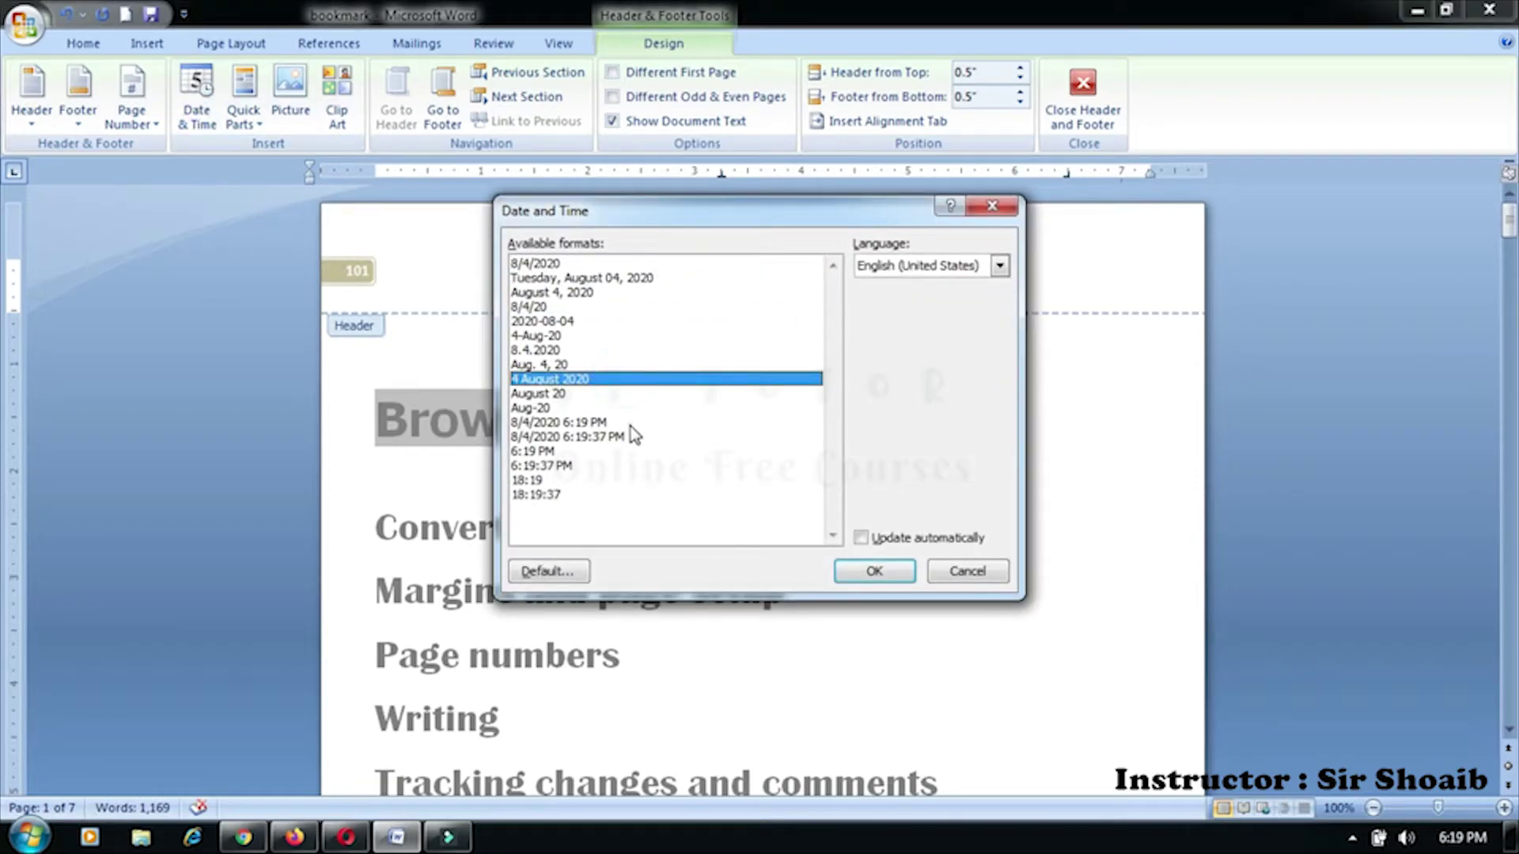
left_click_drag(639, 287, 629, 422)
double_click(601, 280)
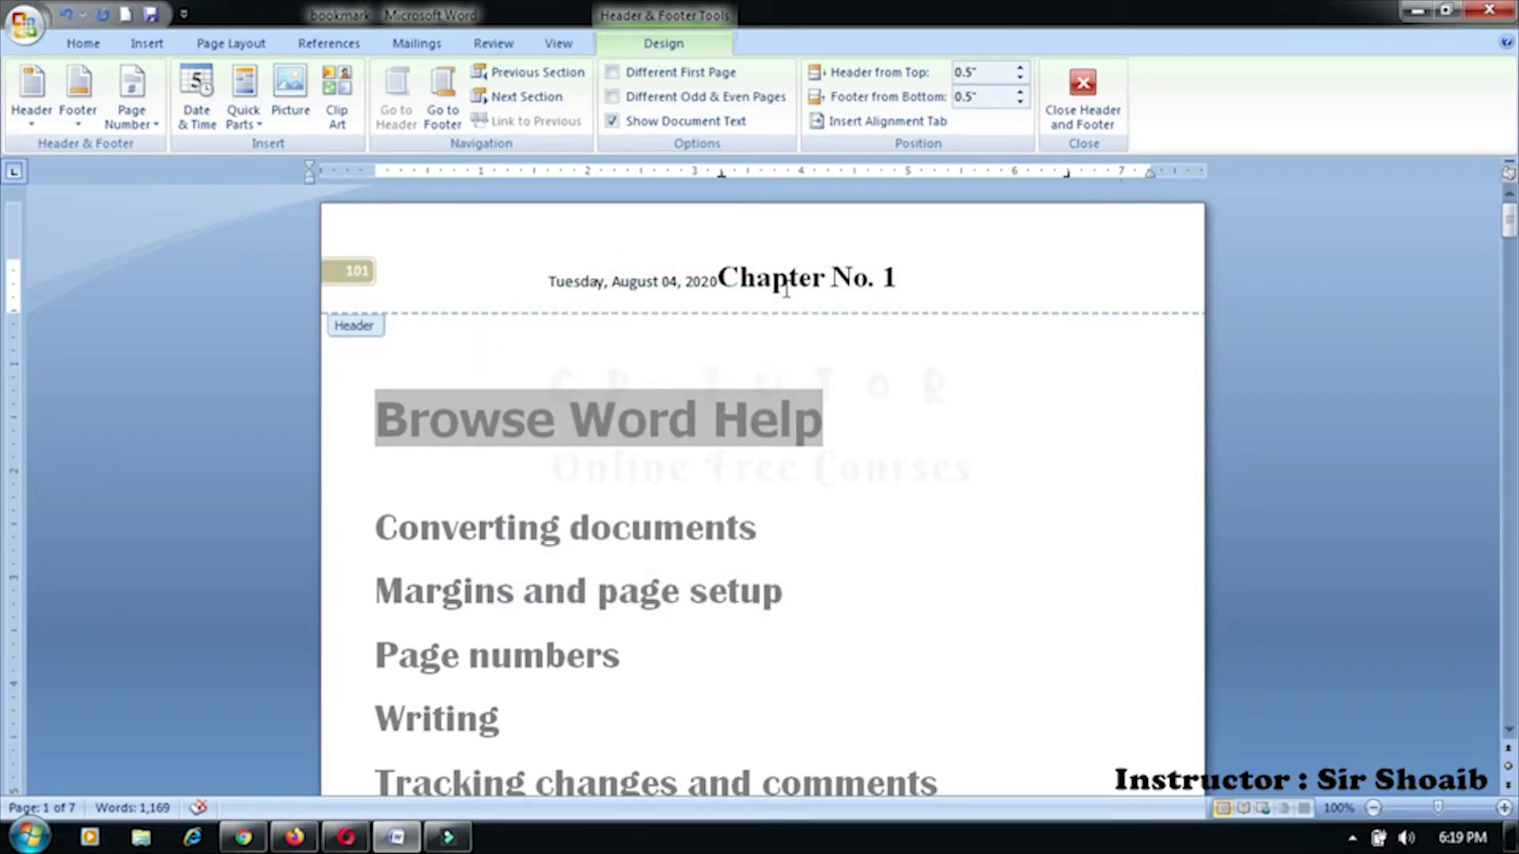
key("ctrl+z")
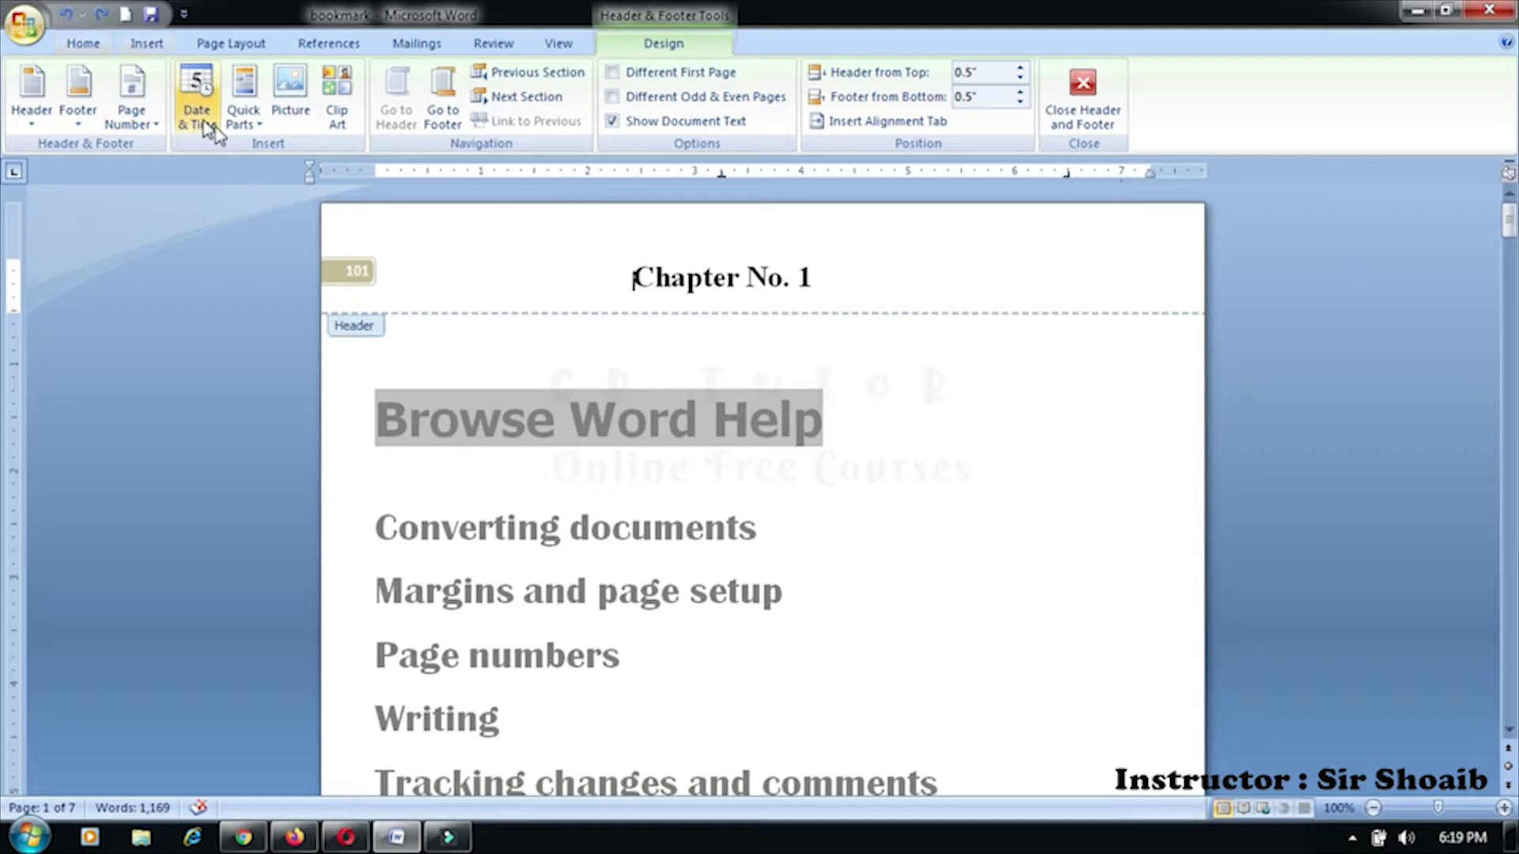
left_click(243, 98)
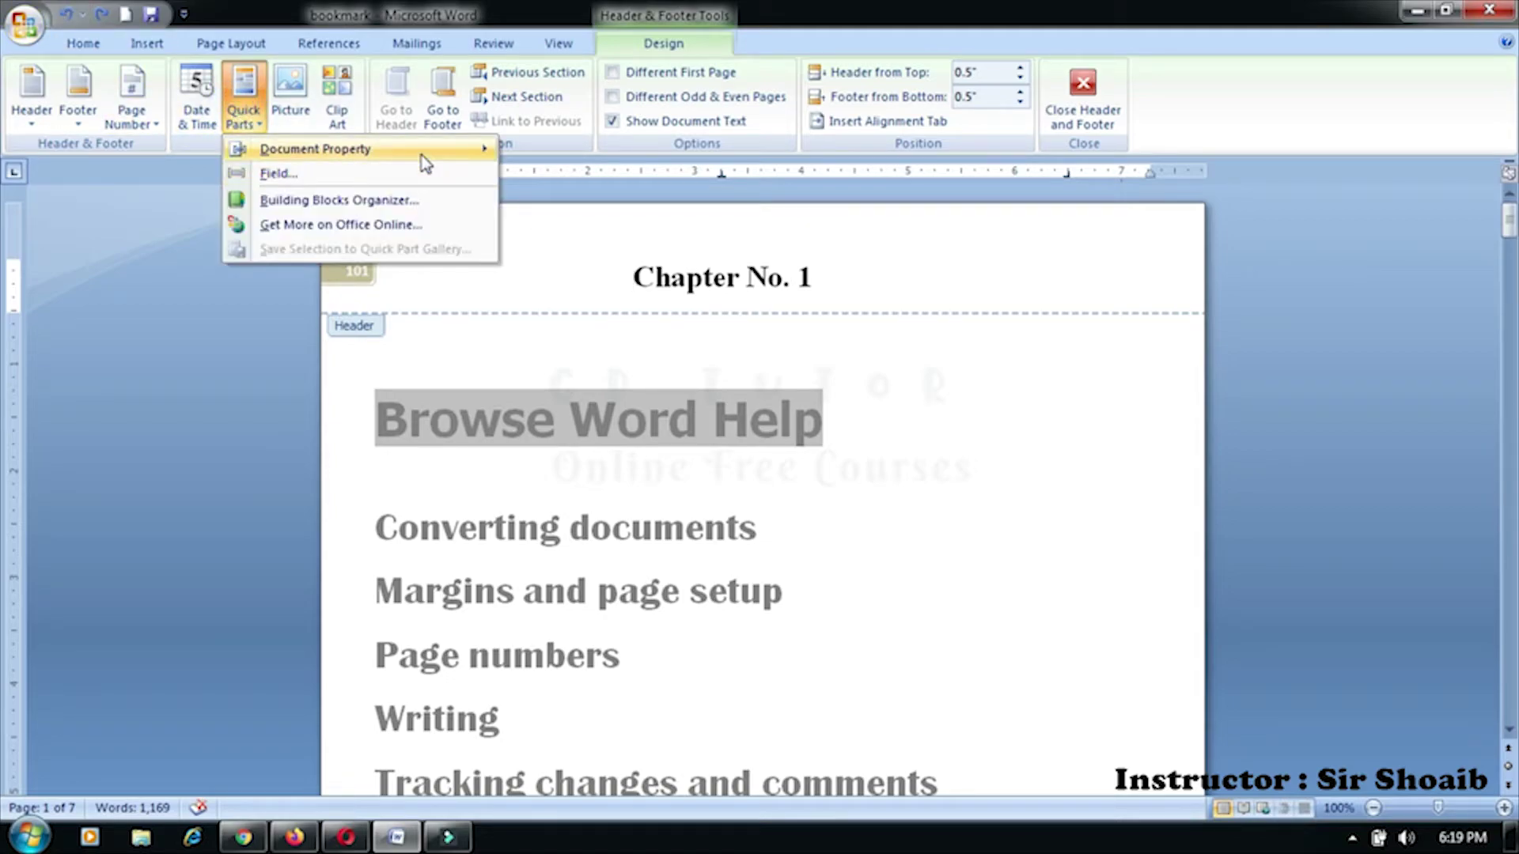
mouse_move(315, 148)
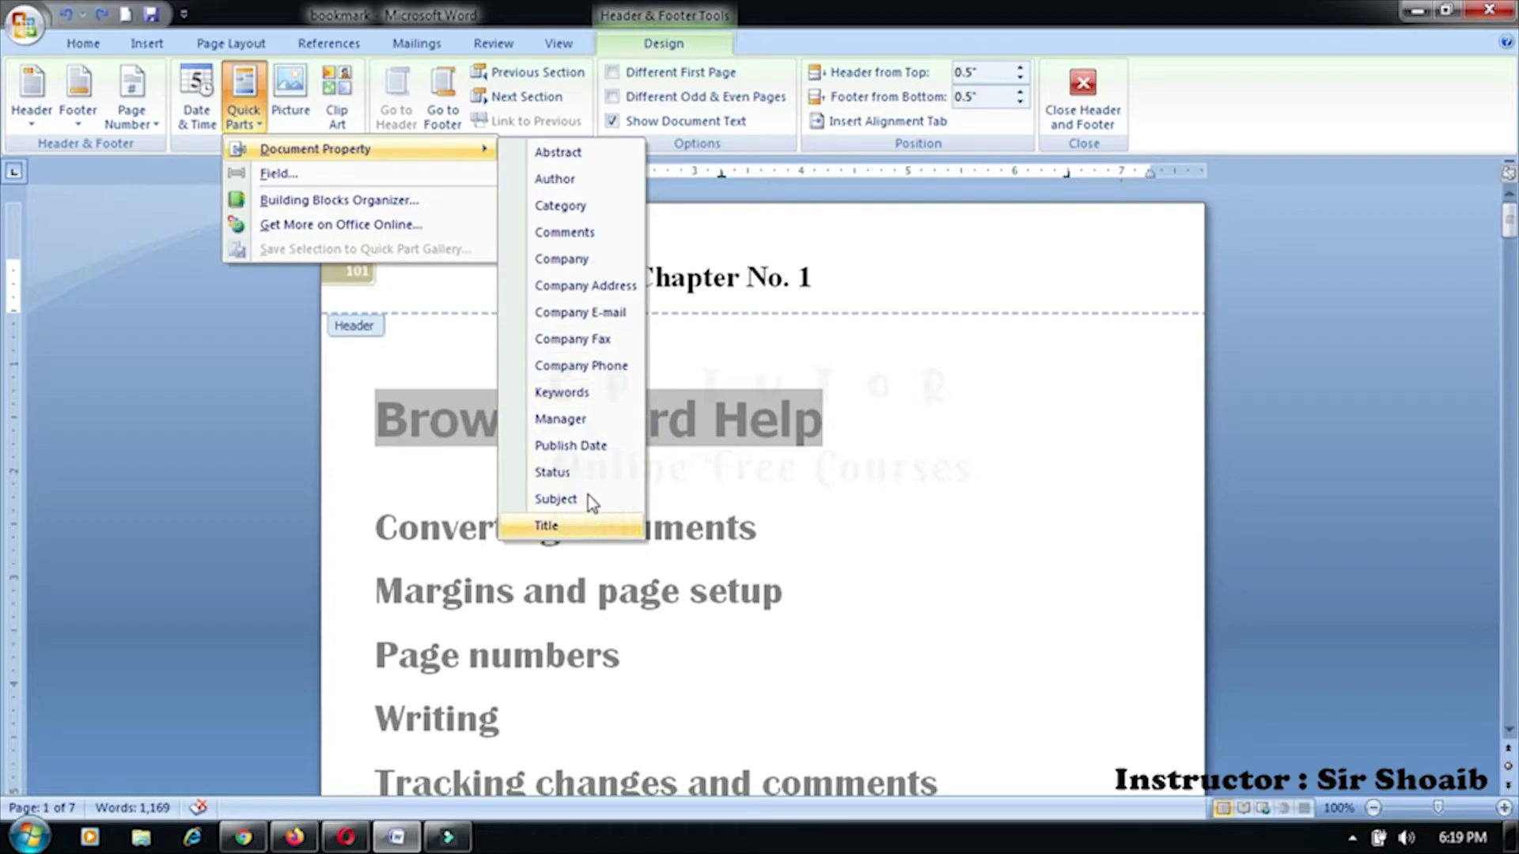
left_click(233, 91)
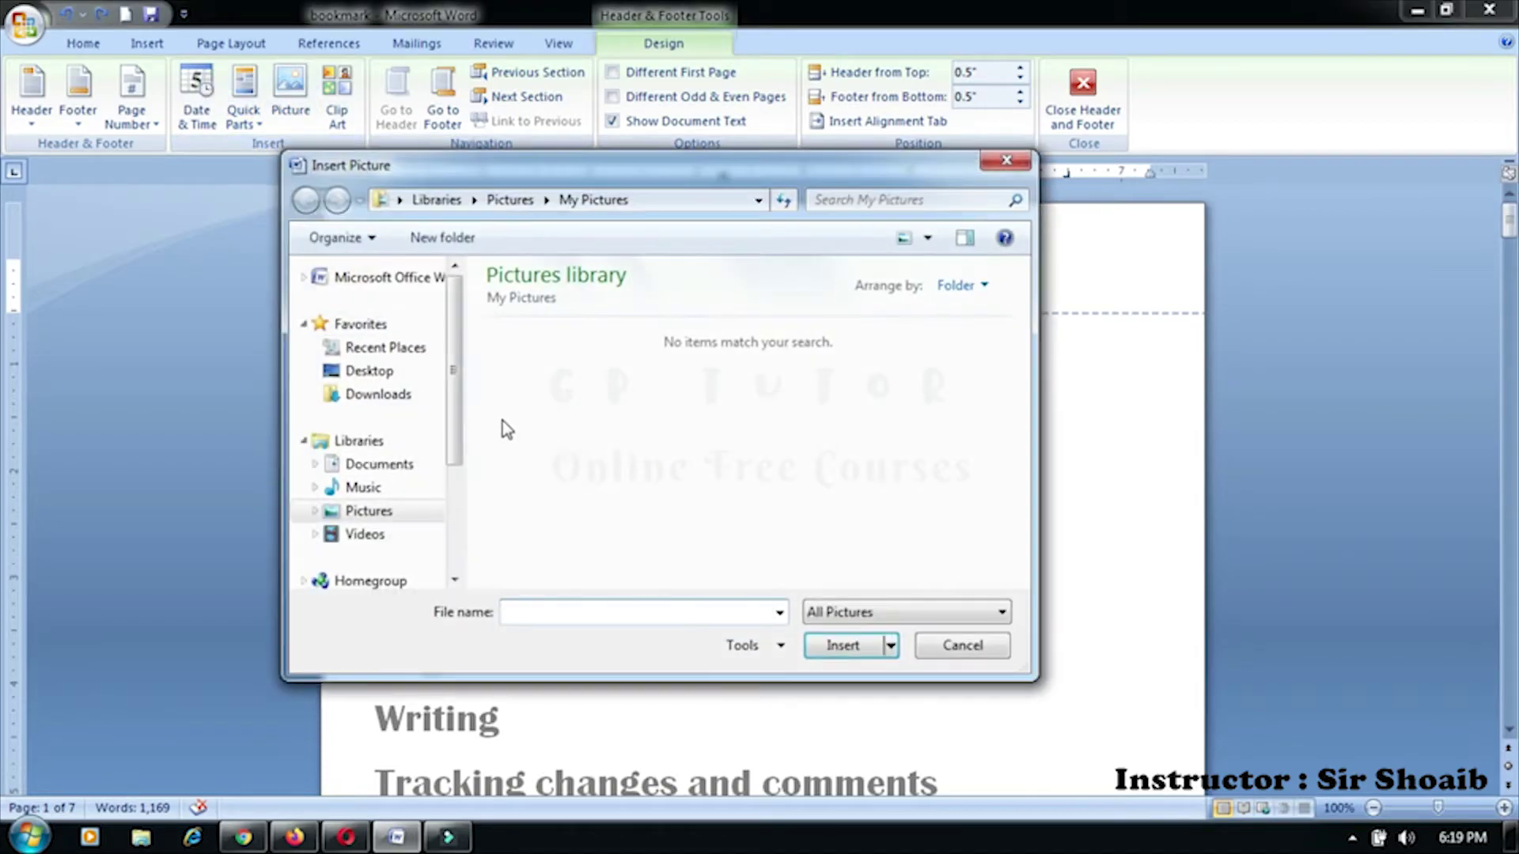
Insert the Desert picture from Sample Pictures into the header
left_click(387, 512)
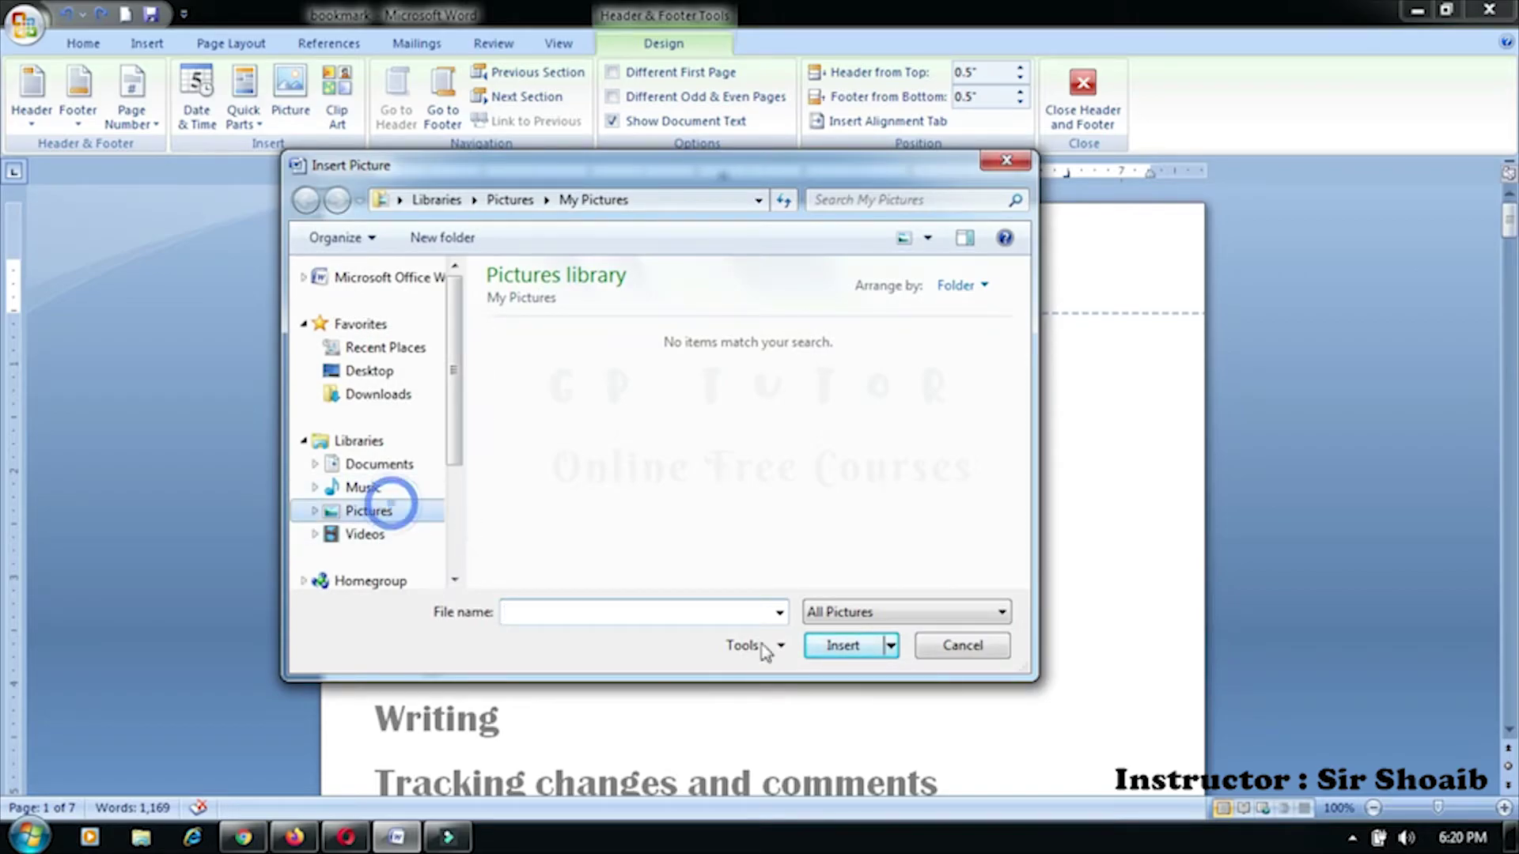
double_click(530, 388)
left_click(658, 405)
left_click(522, 372)
left_click(831, 467)
left_click(566, 492)
left_click(538, 366)
left_click(631, 393)
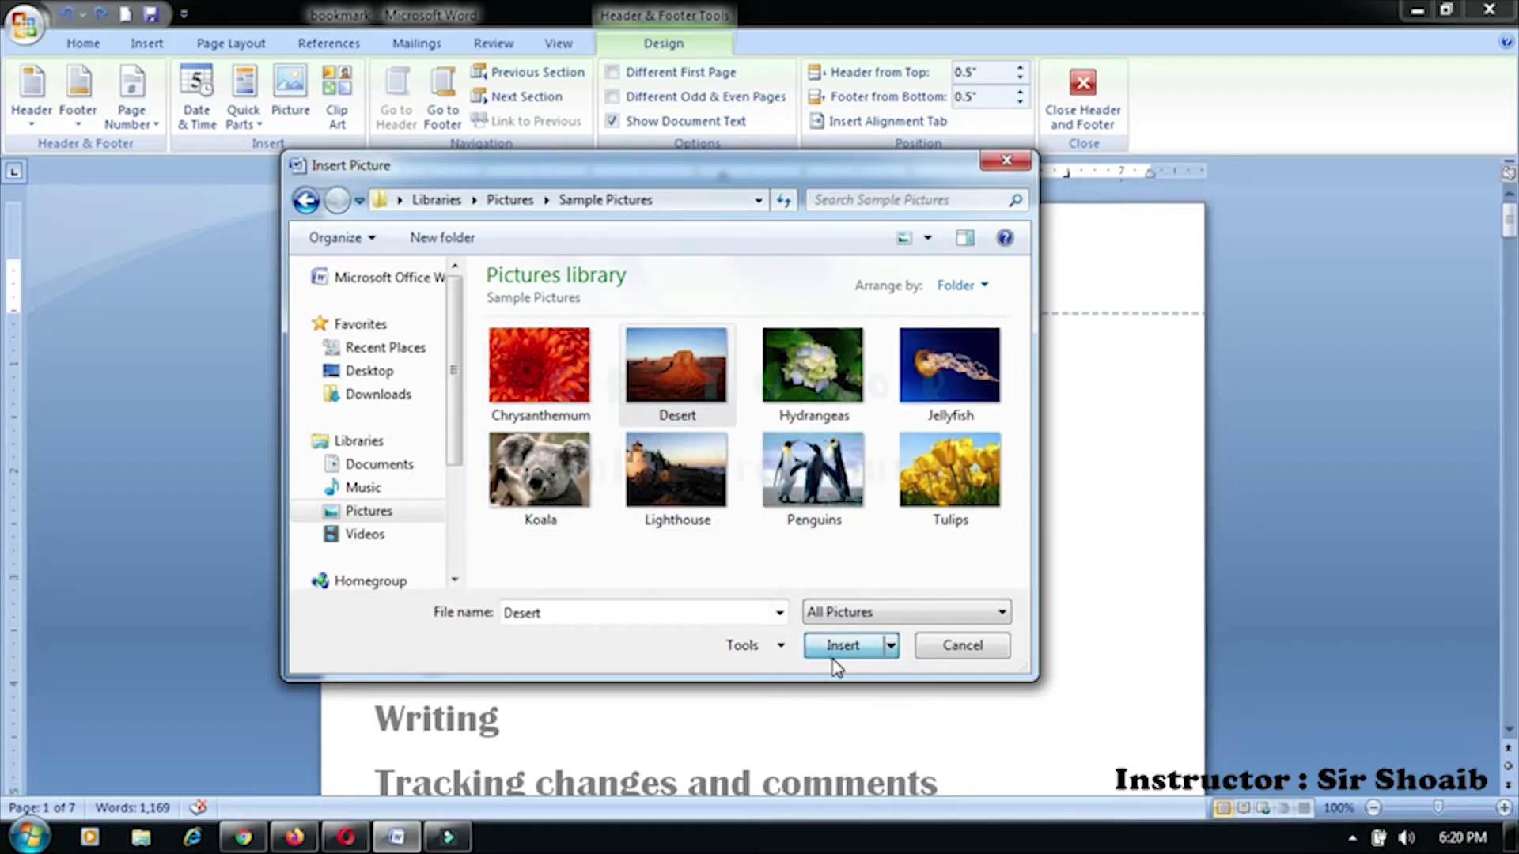
left_click(841, 645)
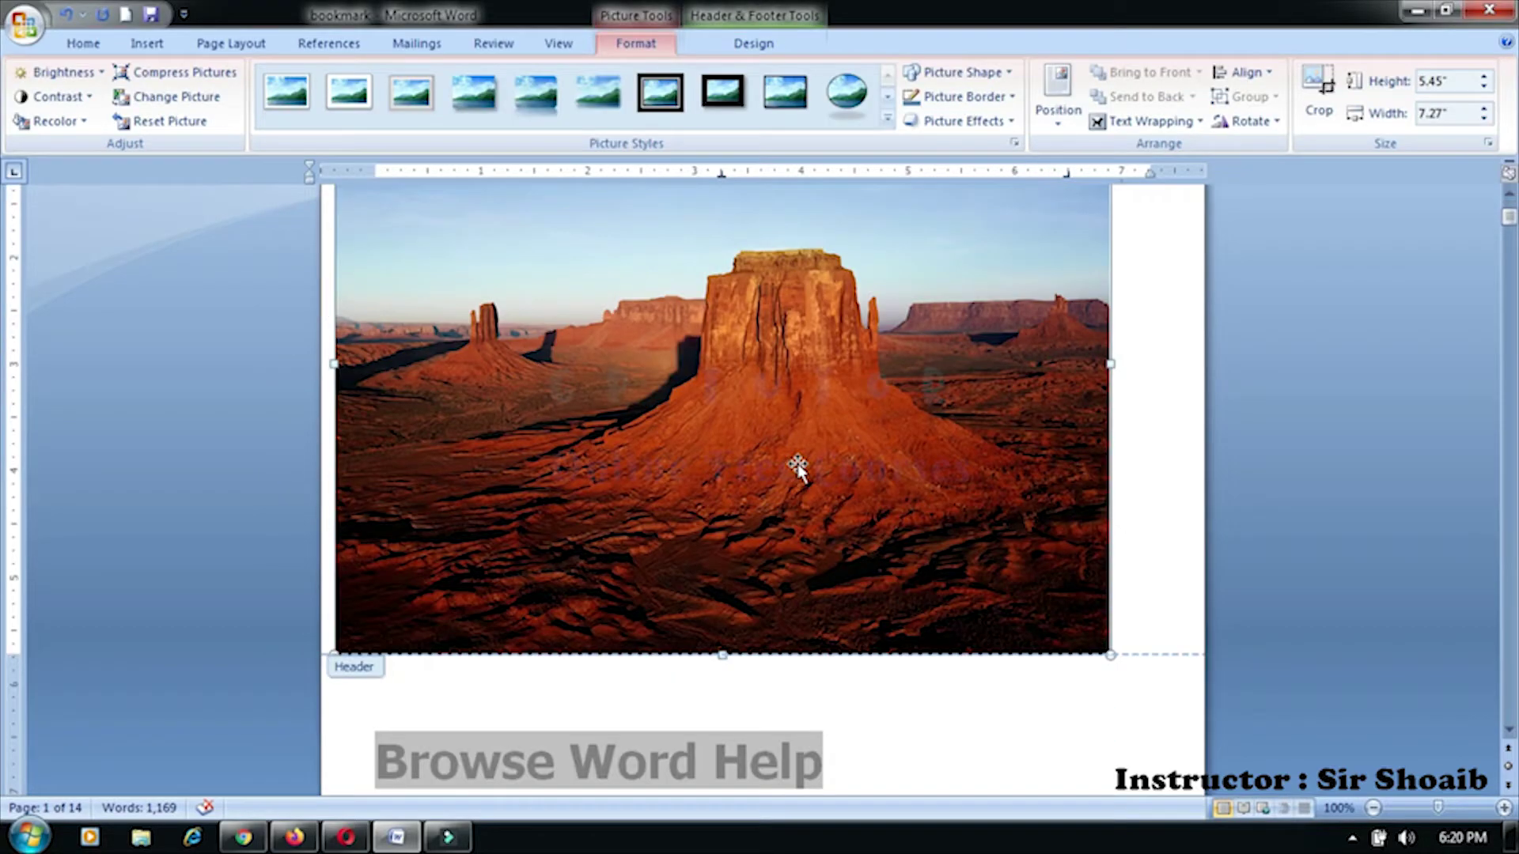
Shrink the Desert picture to a thumbnail at the header's right end, opposite 'Chapter No. 1'
left_click_drag(1113, 654, 387, 190)
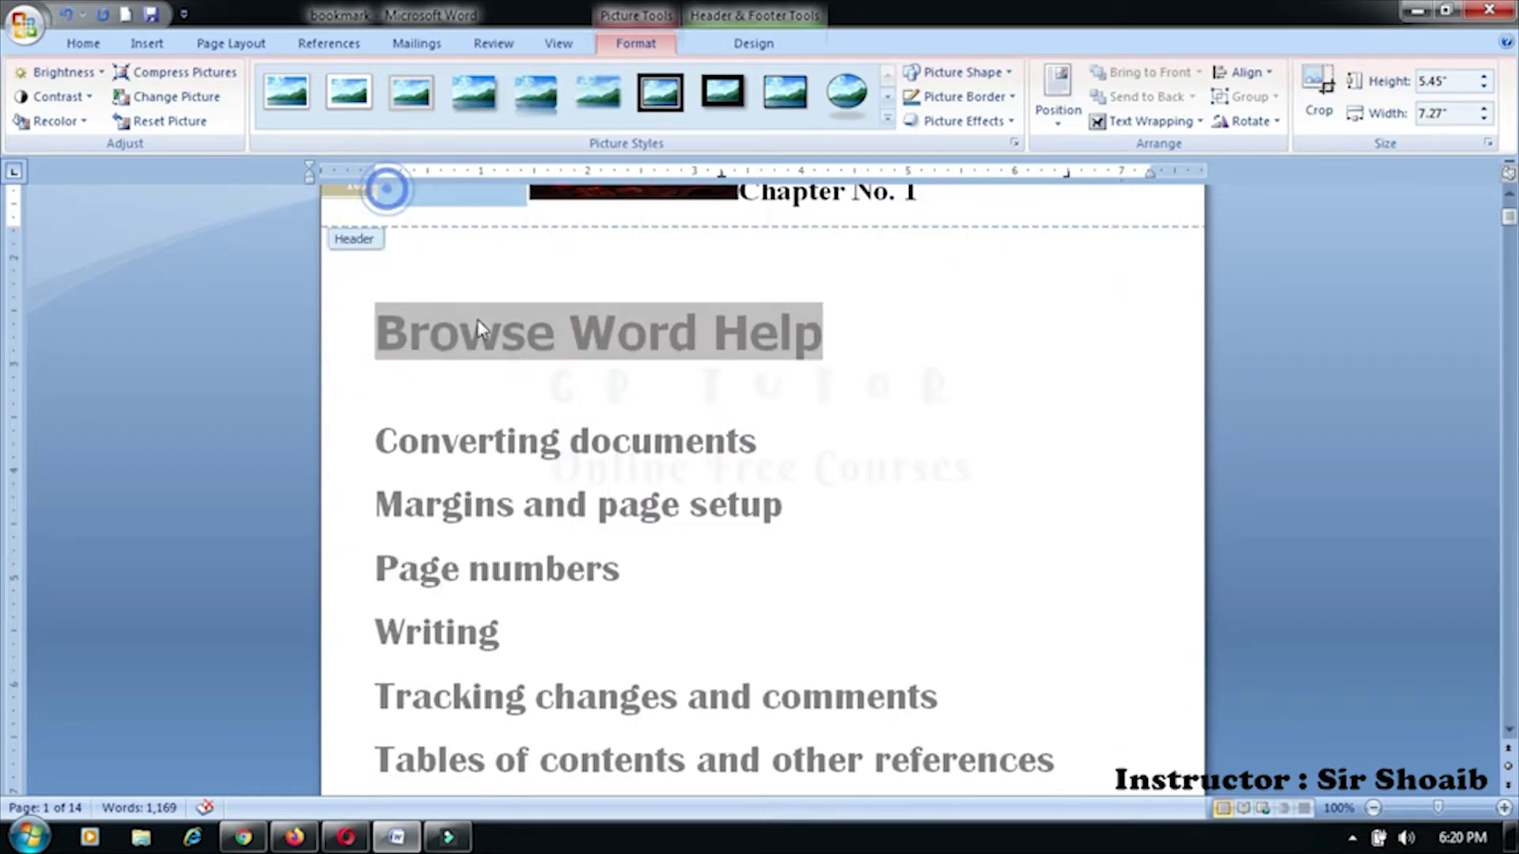
left_click(538, 429)
left_click(668, 301)
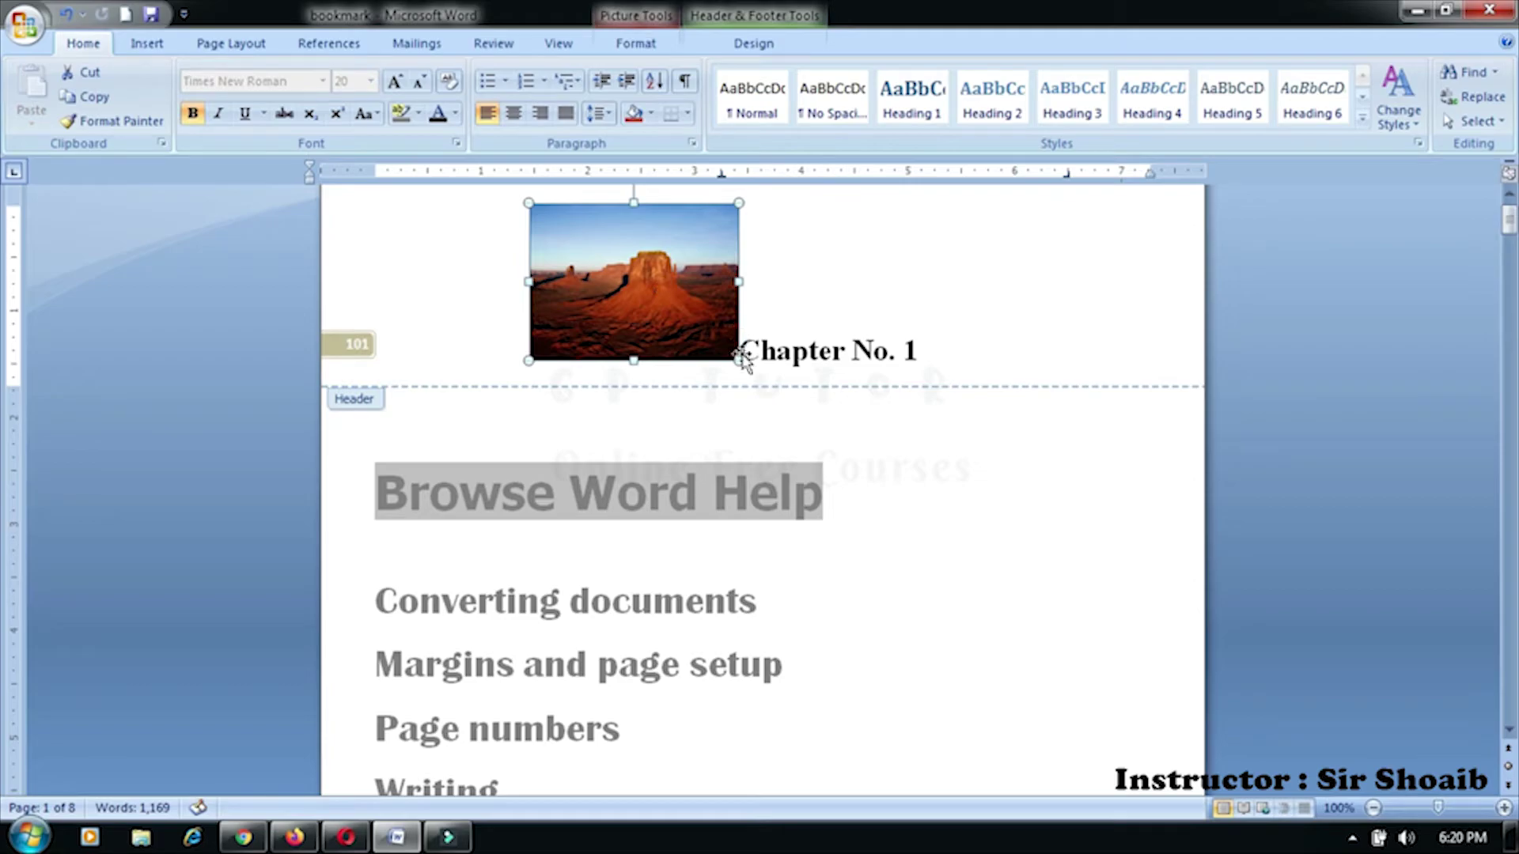
mouse_move(740, 360)
left_mouse_down()
mouse_move(565, 241)
mouse_move(1104, 253)
left_mouse_up()
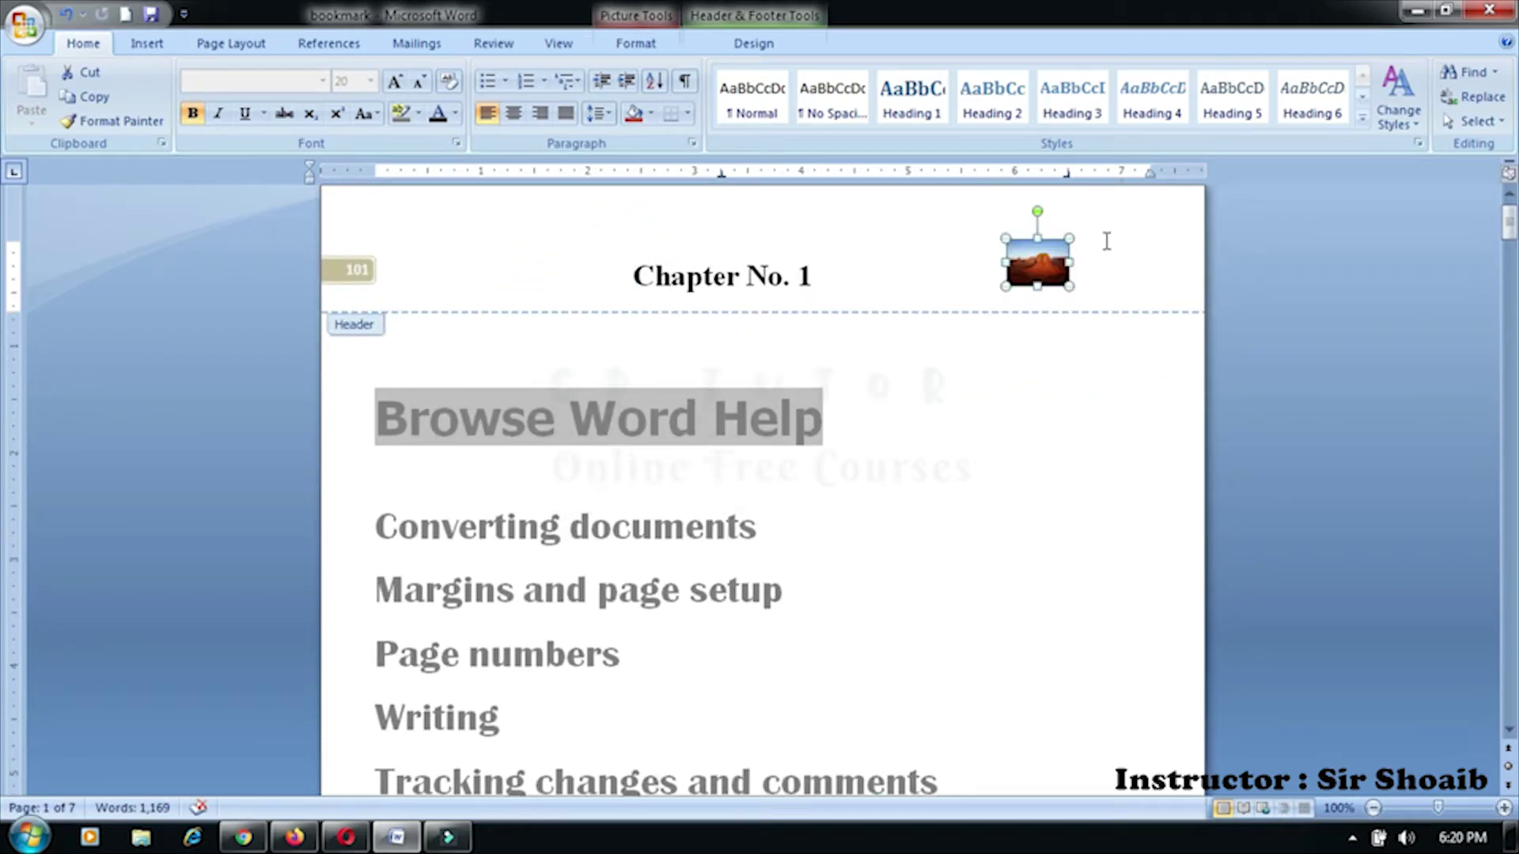
left_click(1140, 286)
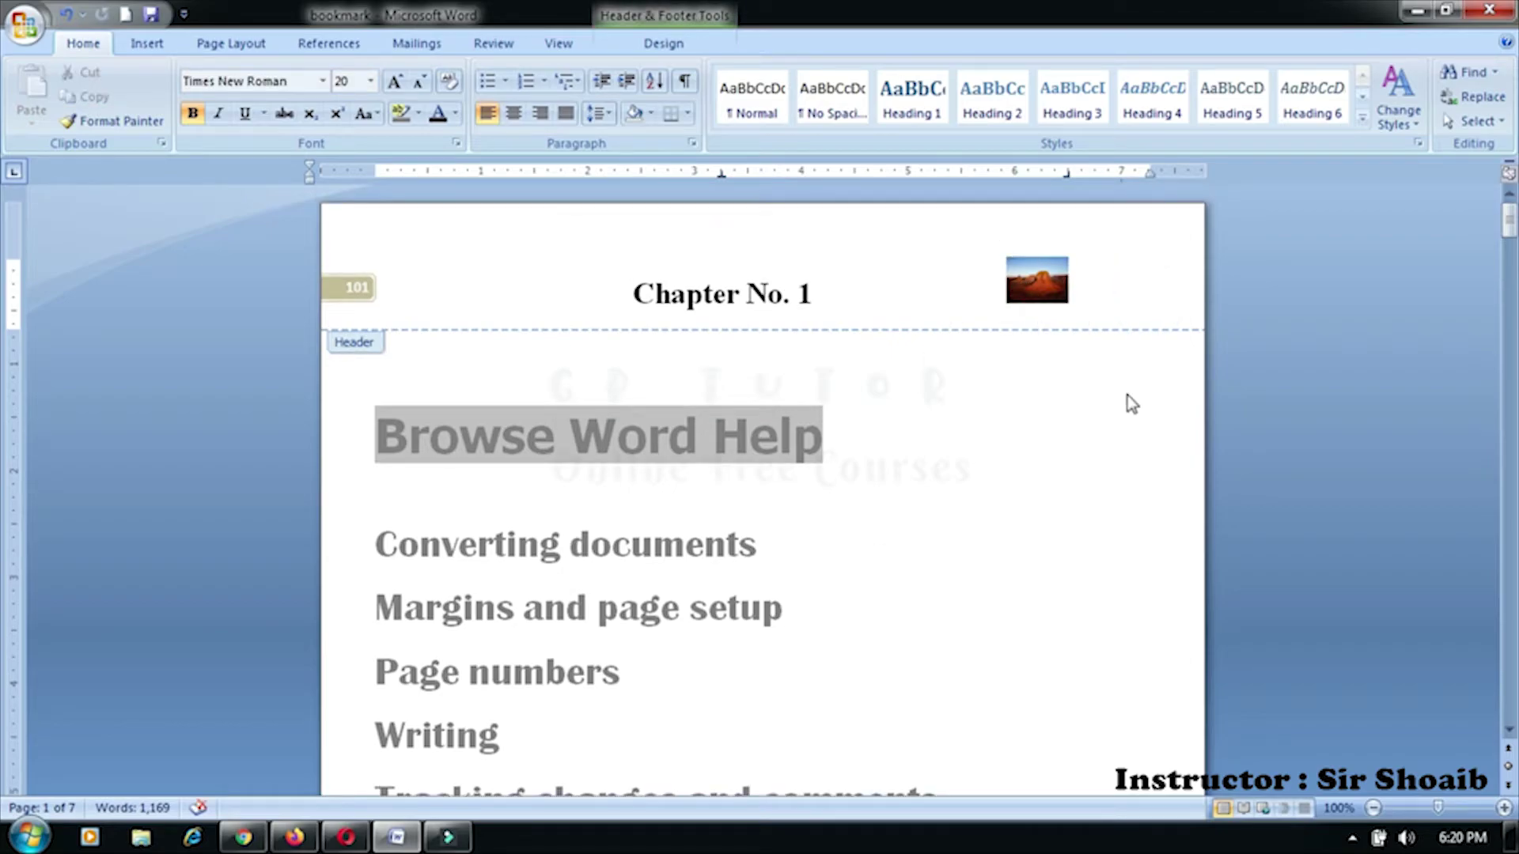
left_click(1034, 297)
left_click(753, 43)
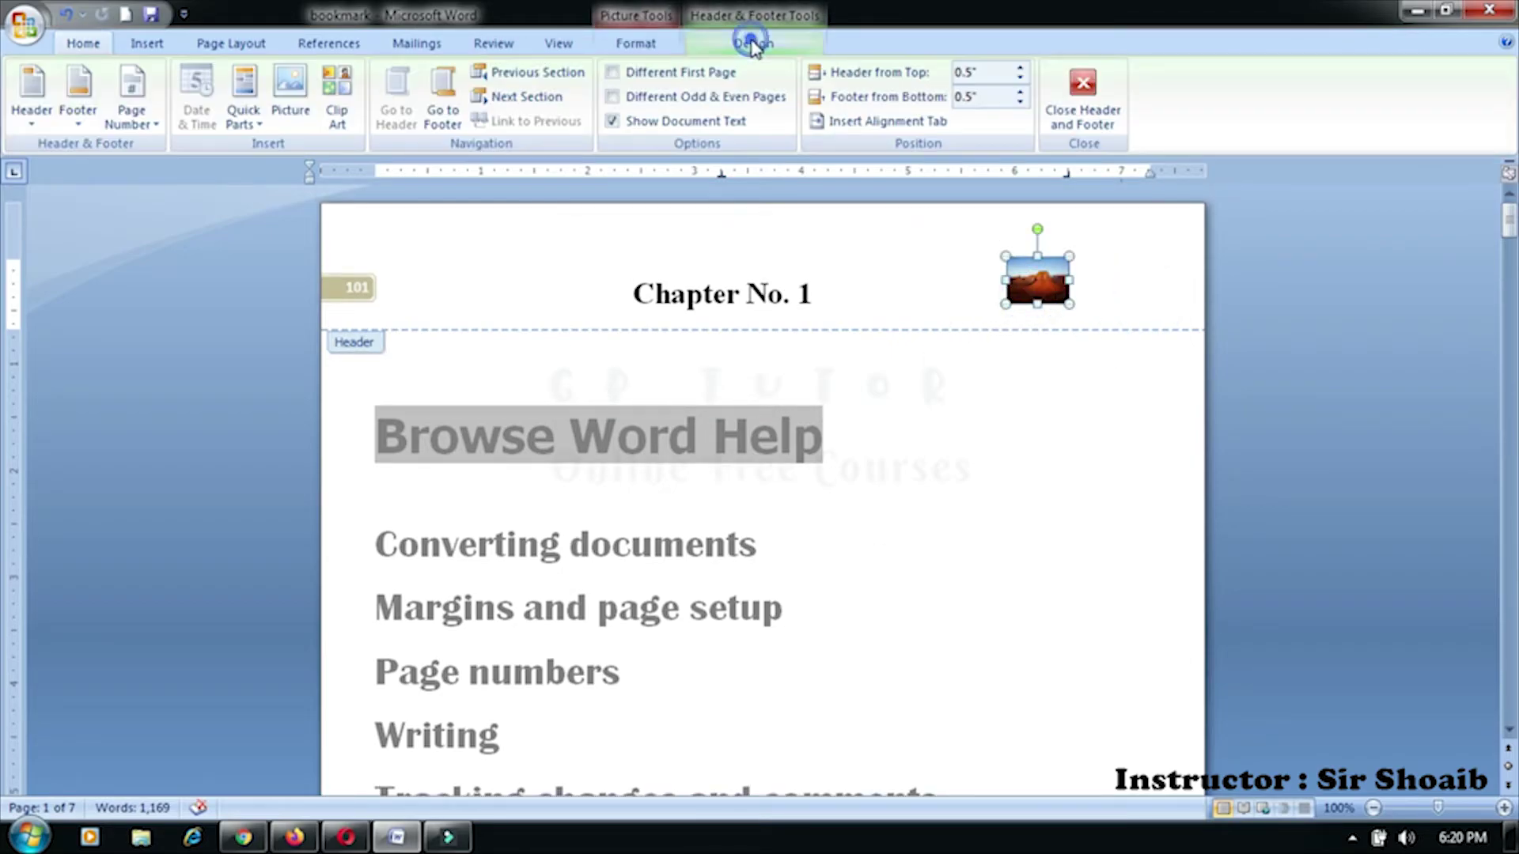
left_click(636, 44)
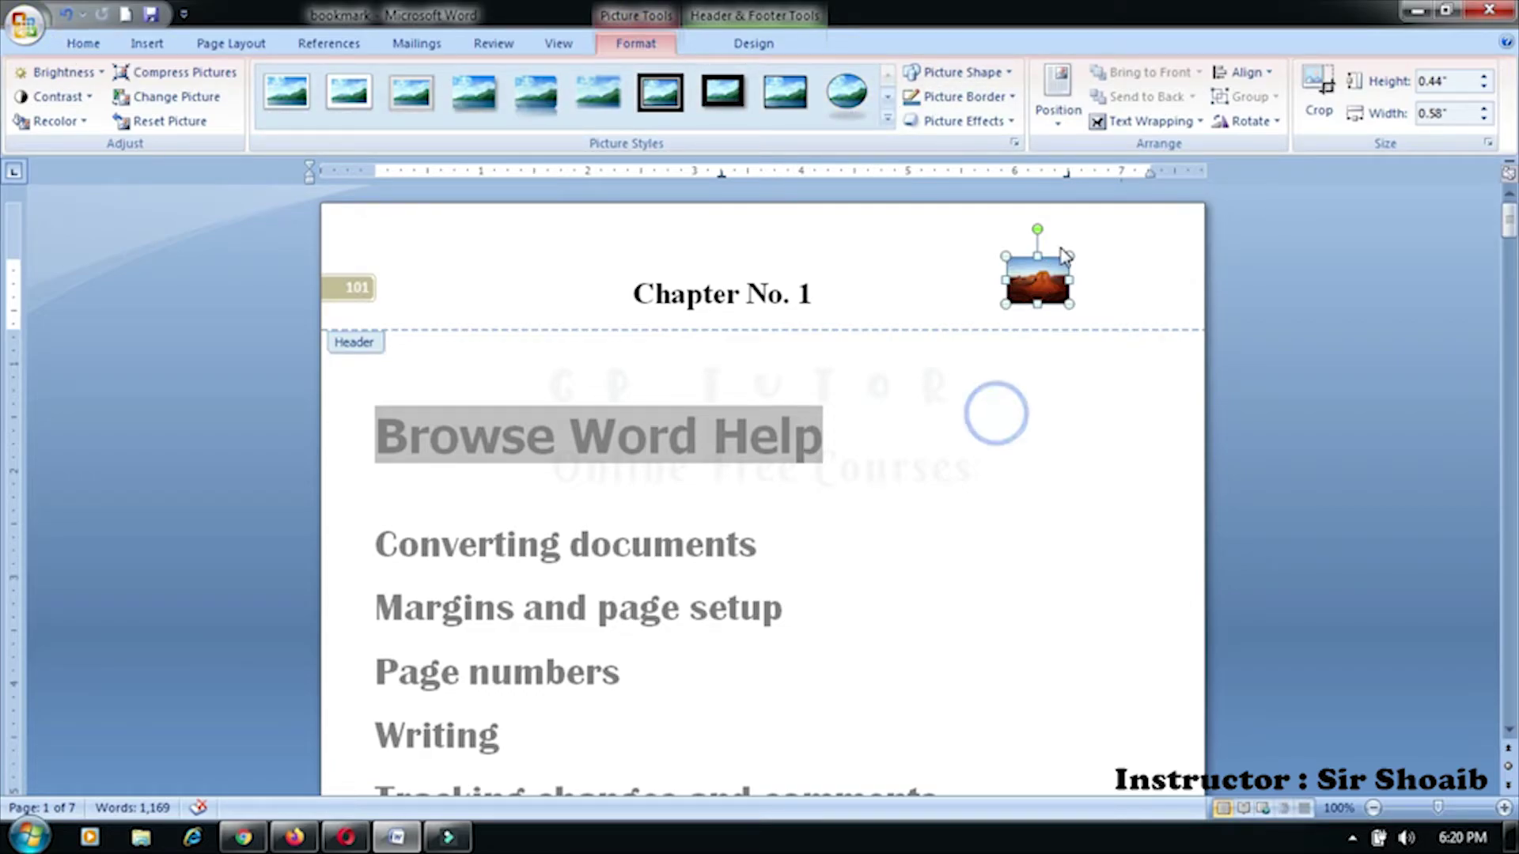
left_click(422, 270)
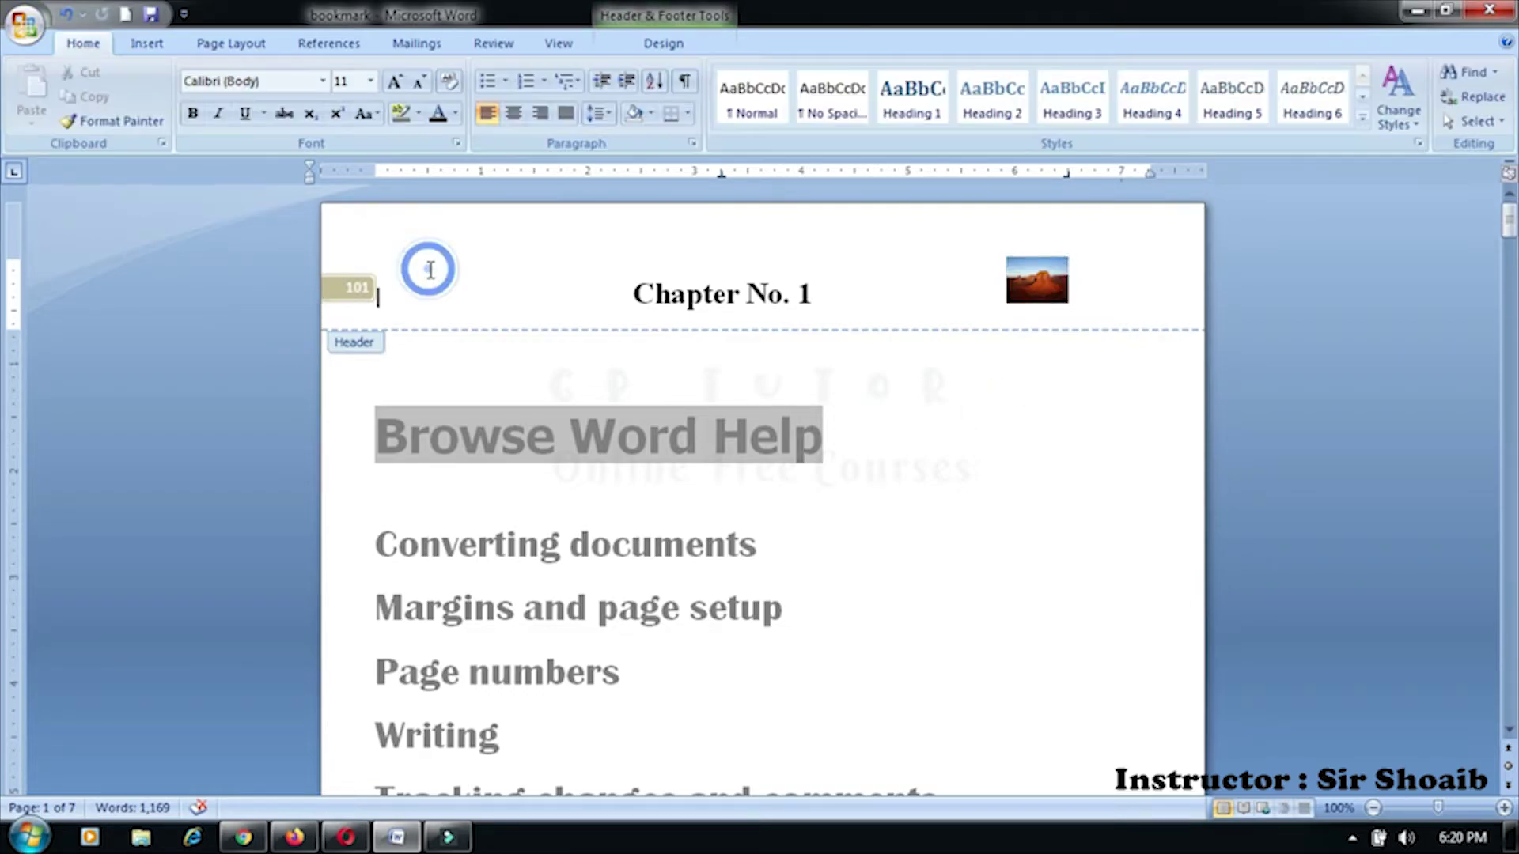
left_click(638, 48)
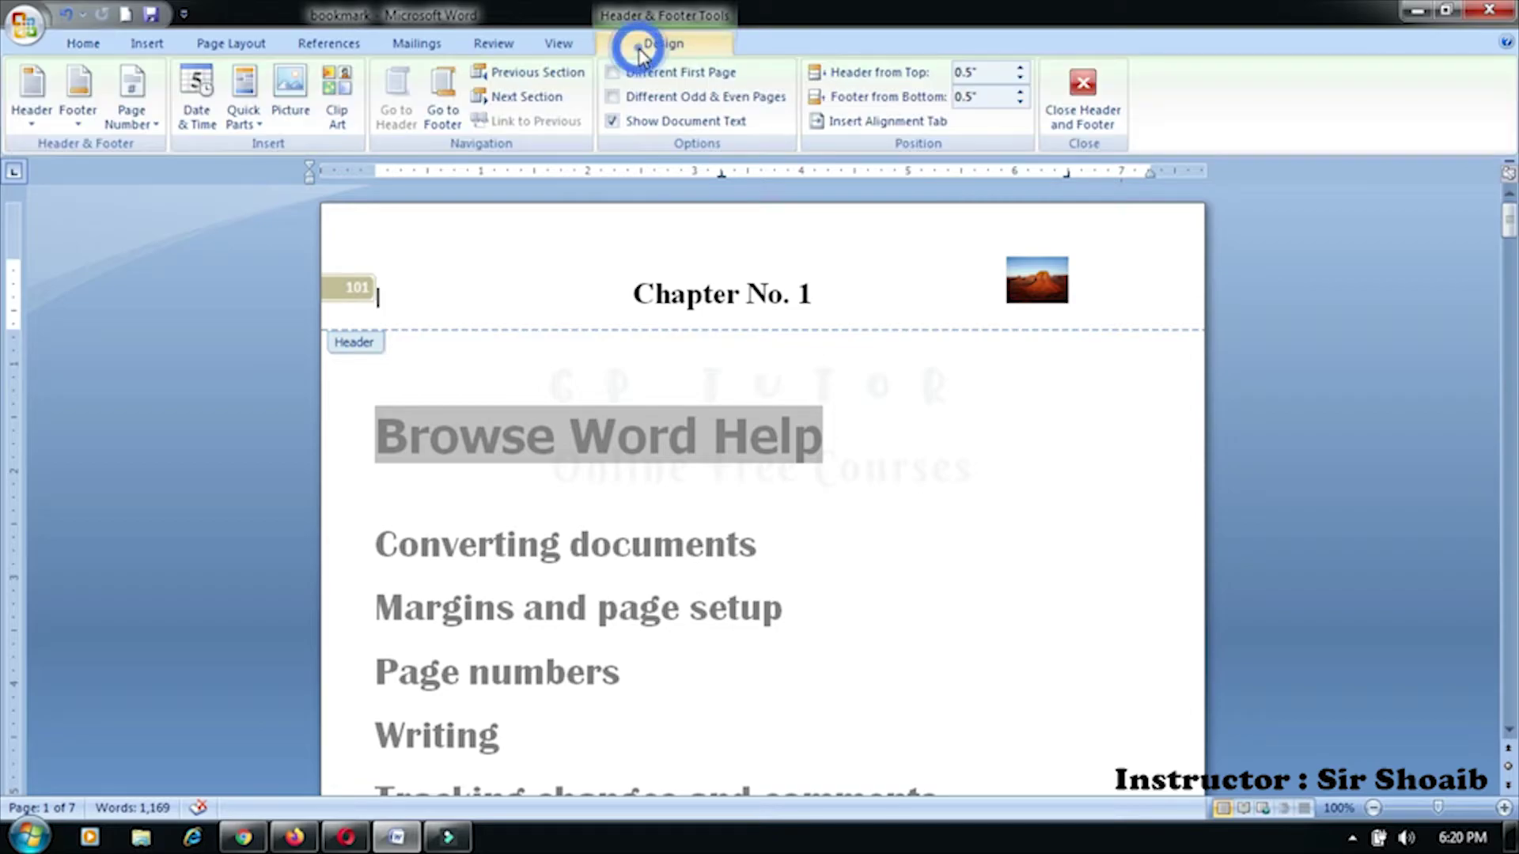
Search Clip Art for 'tiger', close the pane, and move to the page 1 footer
left_click(337, 111)
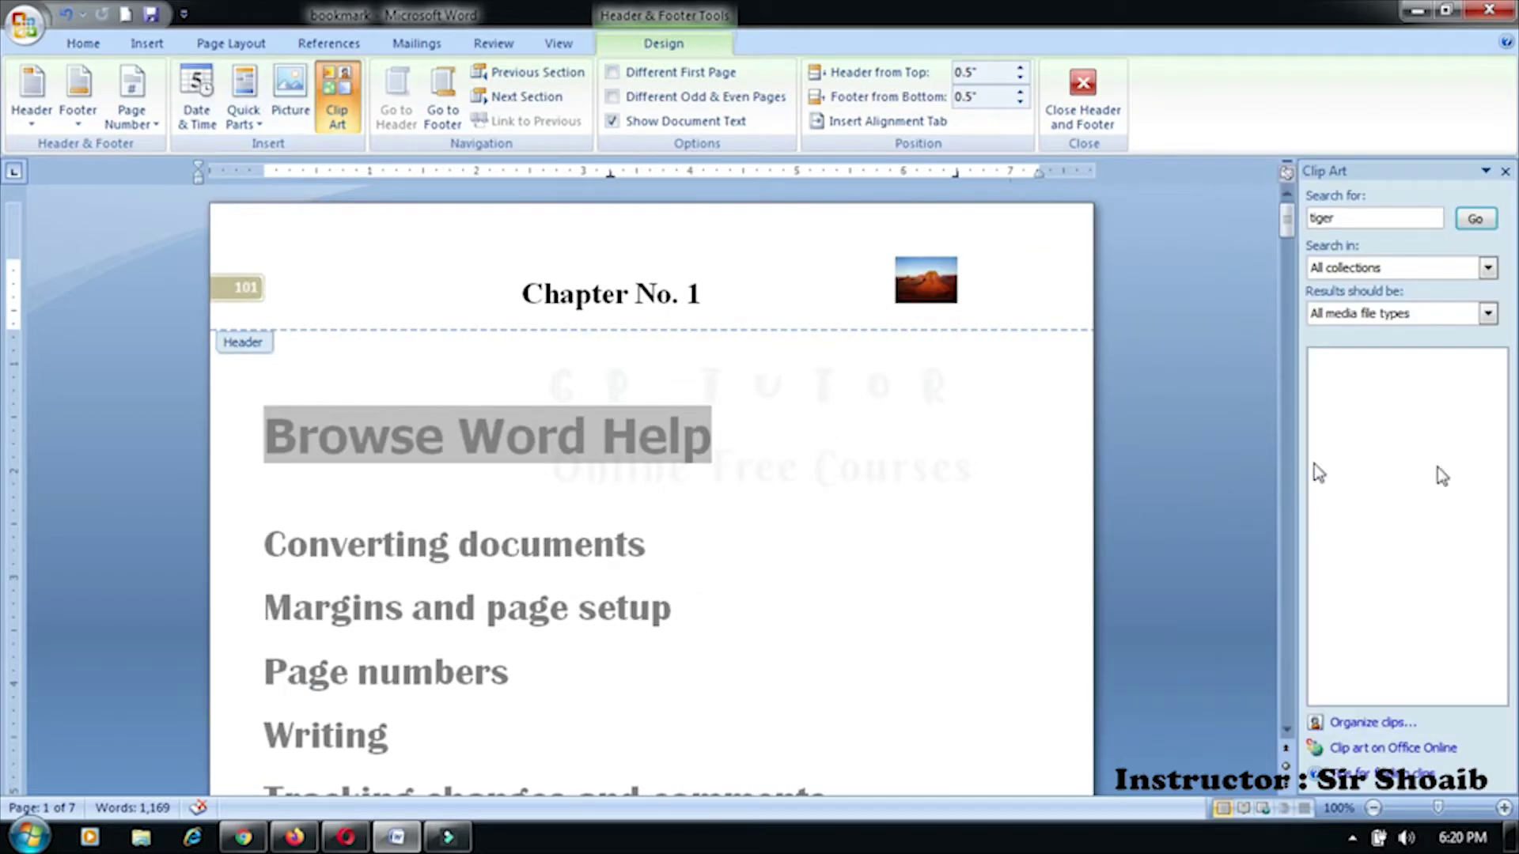
left_click(1477, 221)
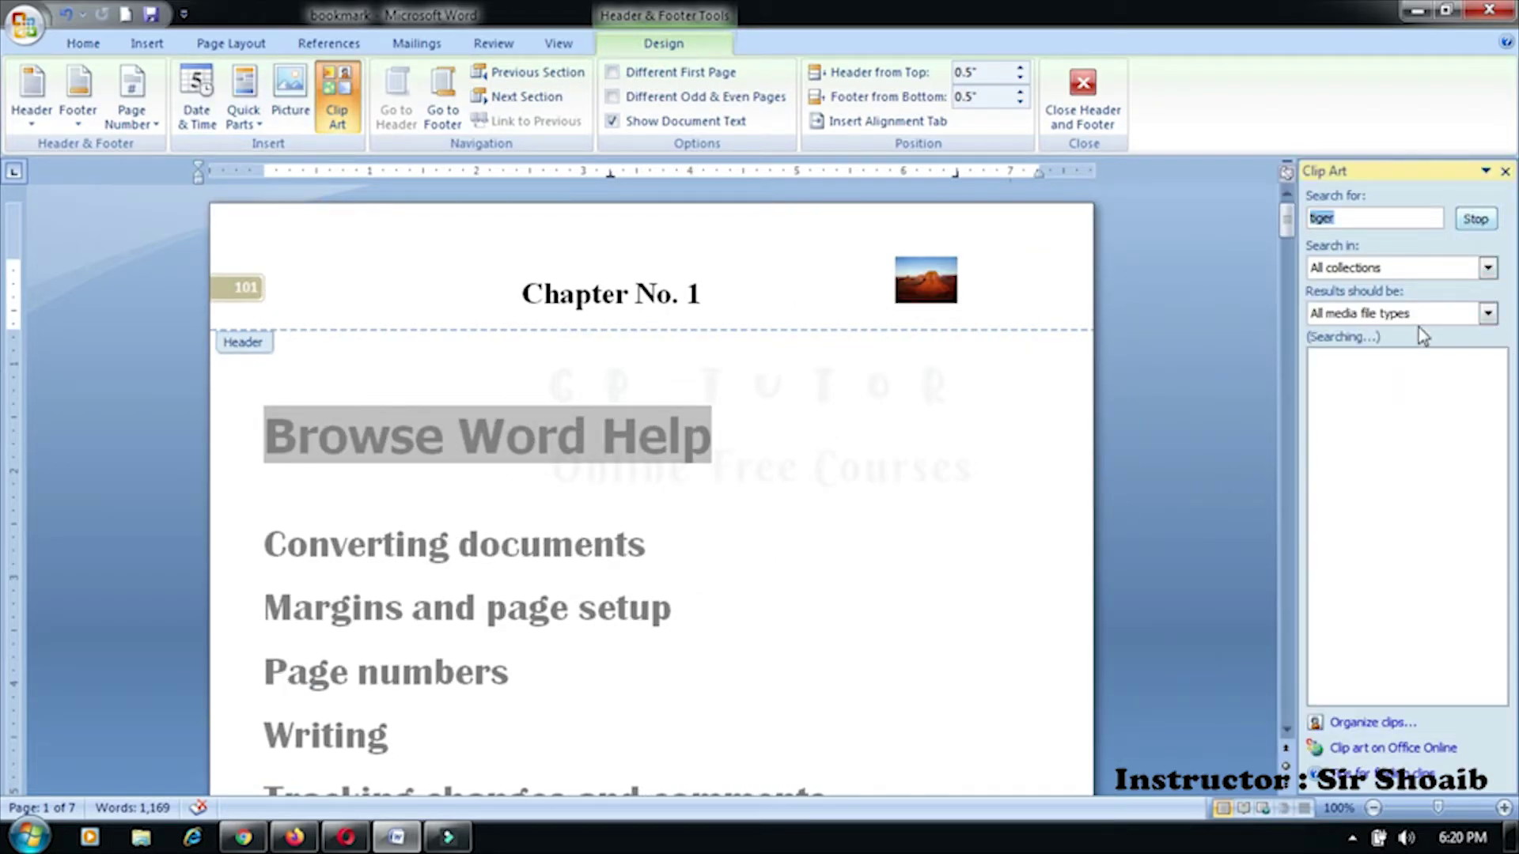
left_click(1504, 172)
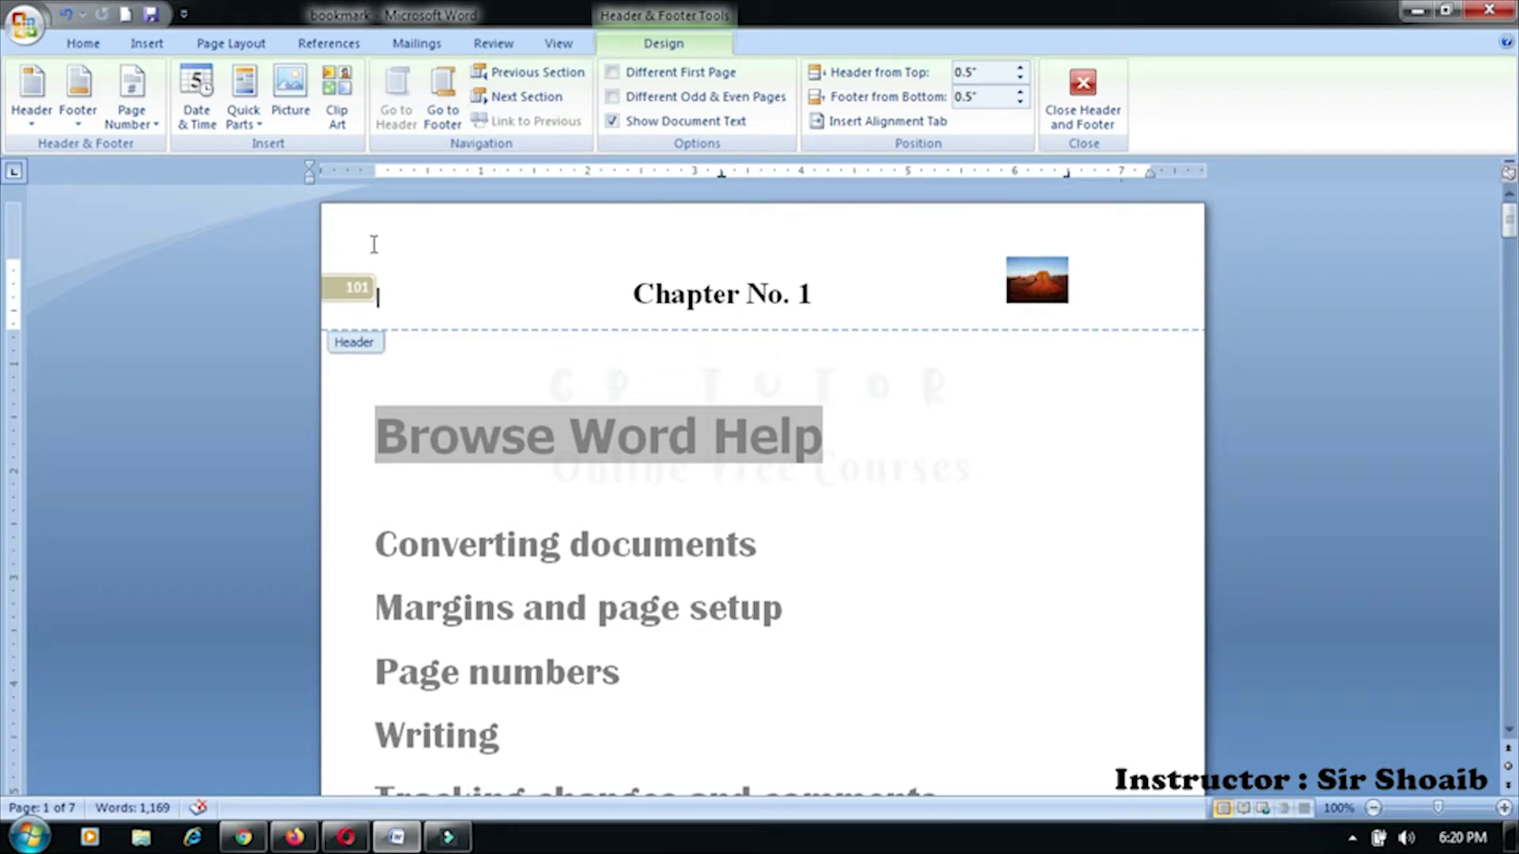
left_click(440, 119)
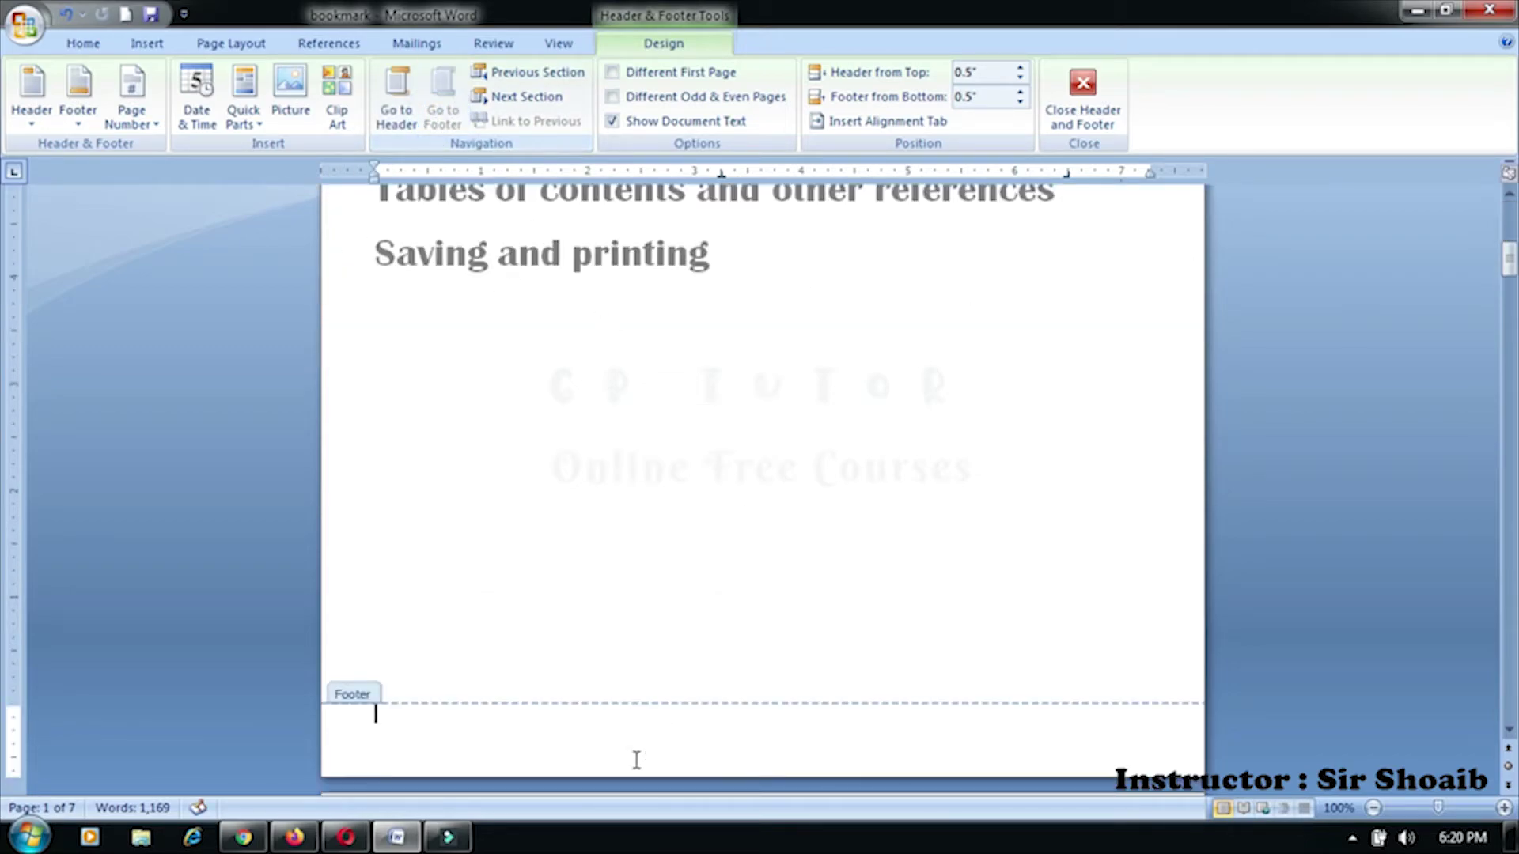
left_click(712, 748)
left_click(779, 739)
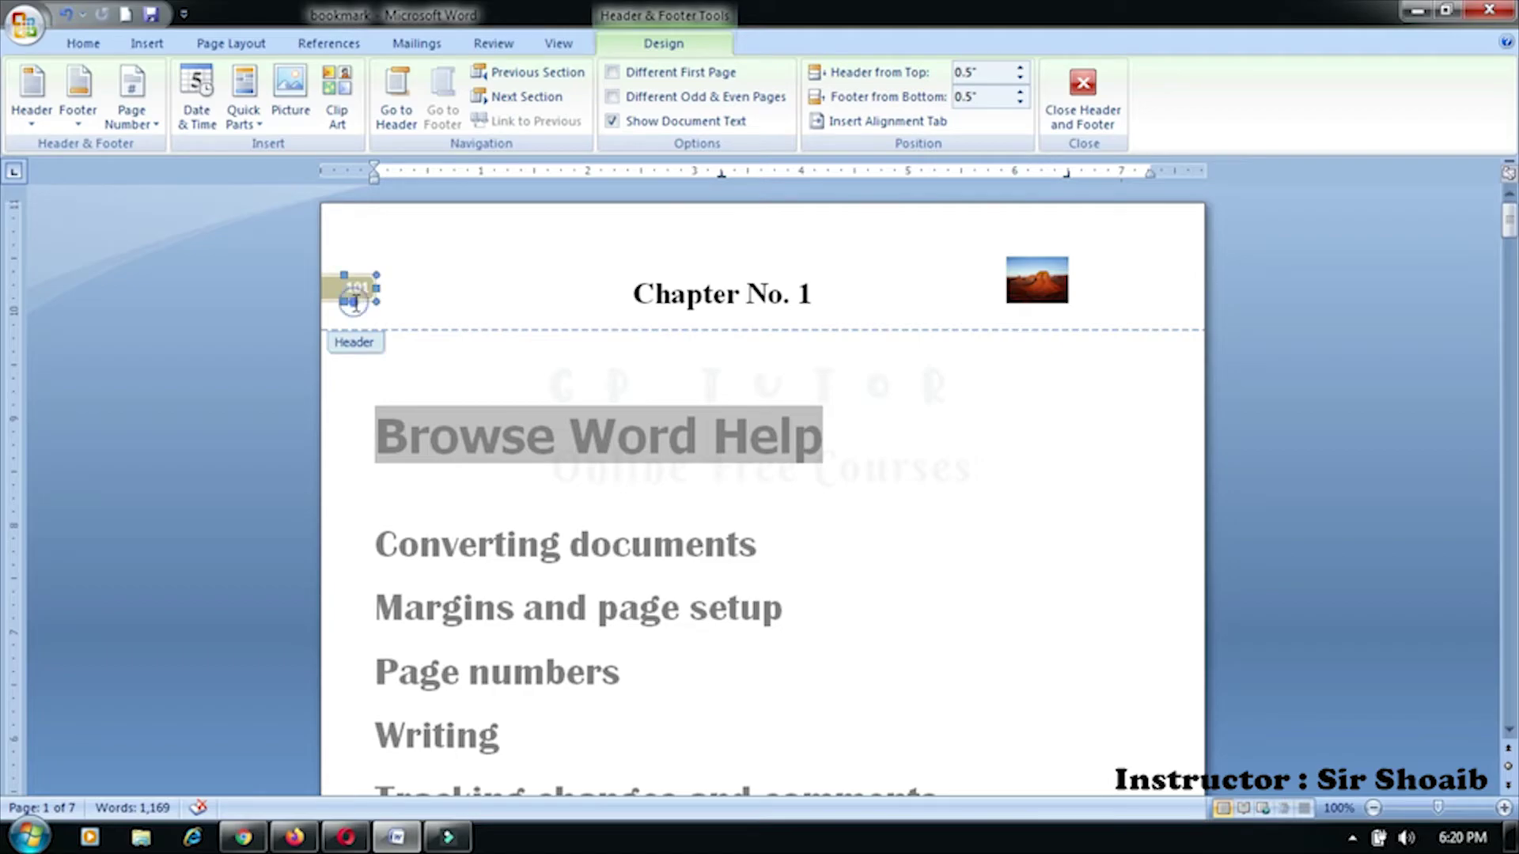
Add an Arrow 1 page number at the bottom of page 1's footer
left_click(393, 287)
scroll(806, 663, "down", 8)
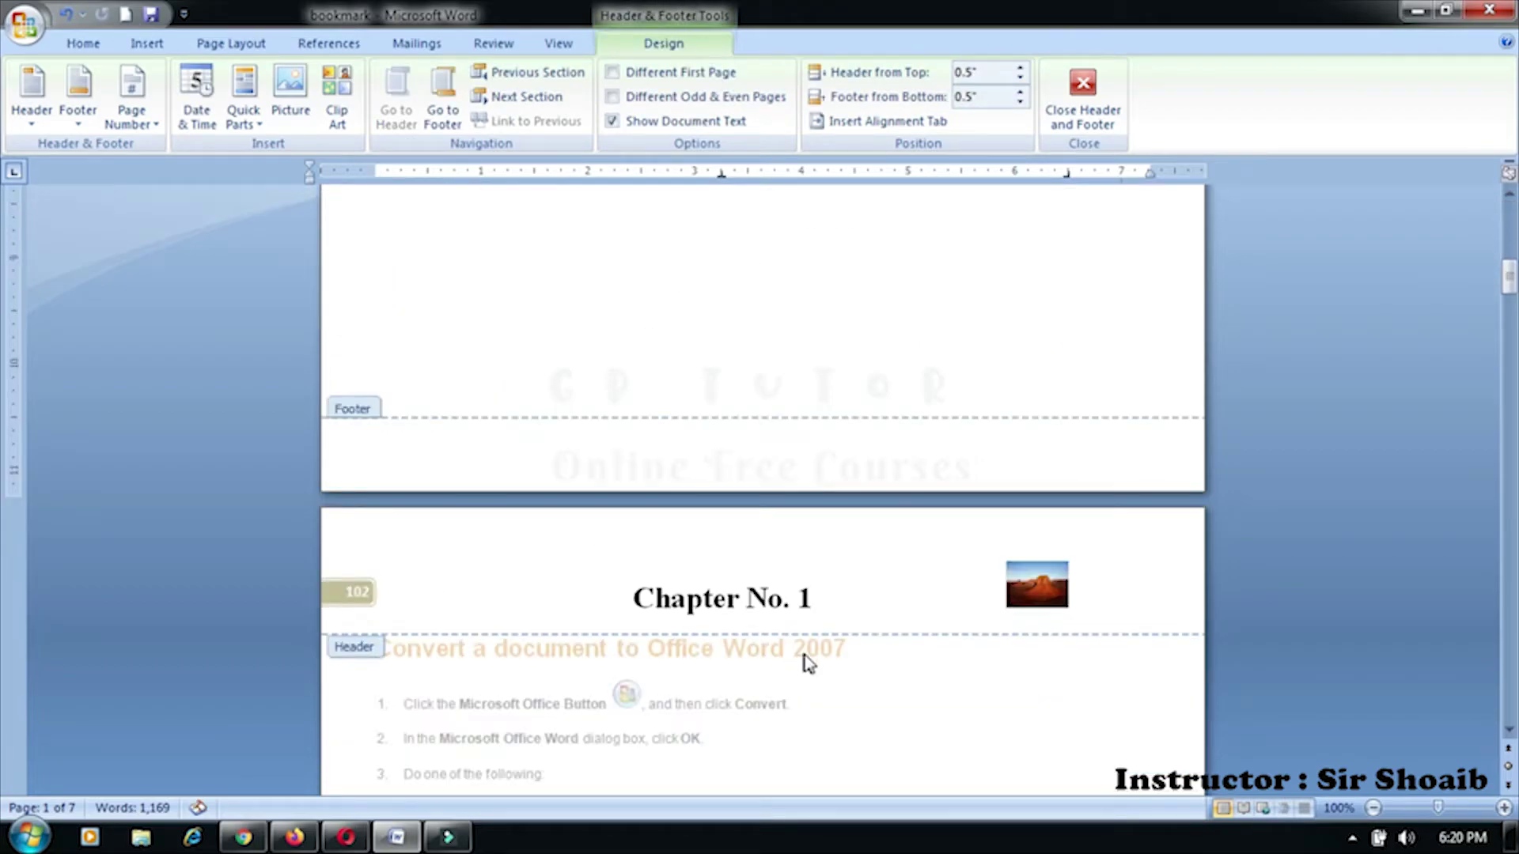
left_click(752, 457)
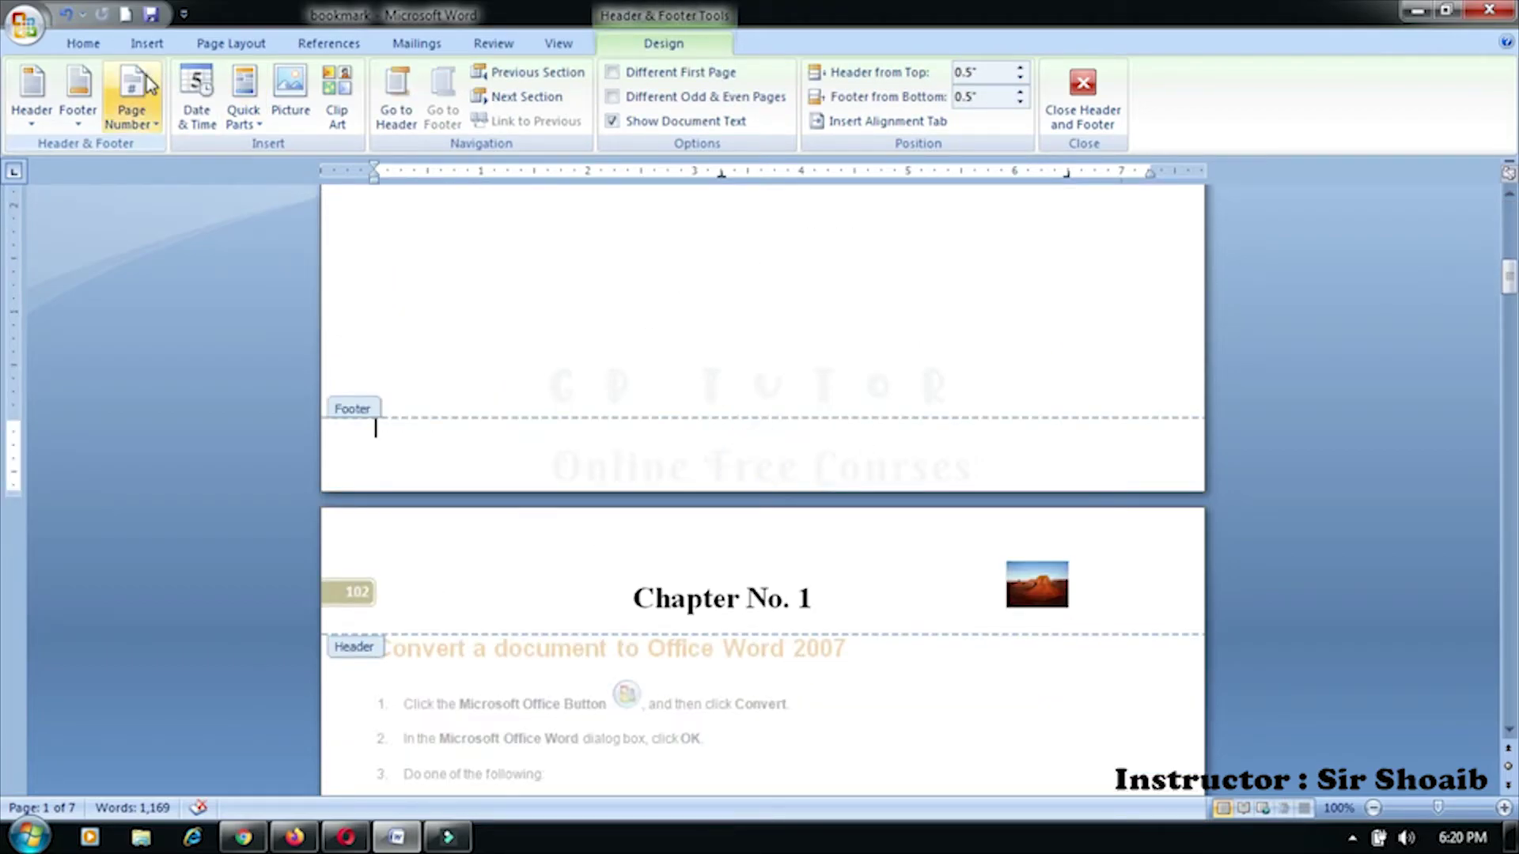
left_click(131, 114)
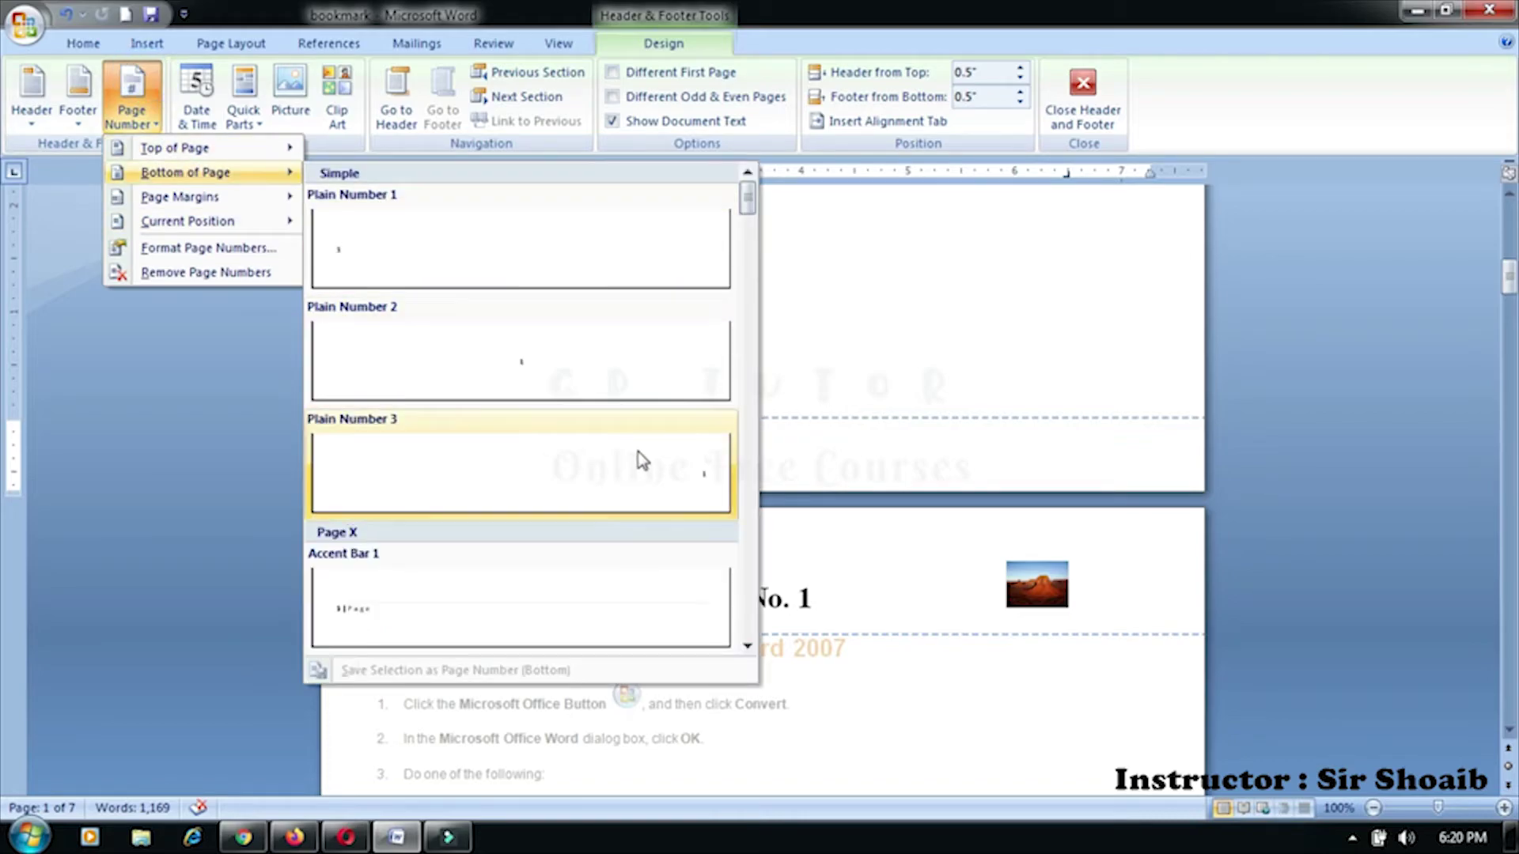
scroll(590, 524, "down", 3)
scroll(590, 523, "down", 5)
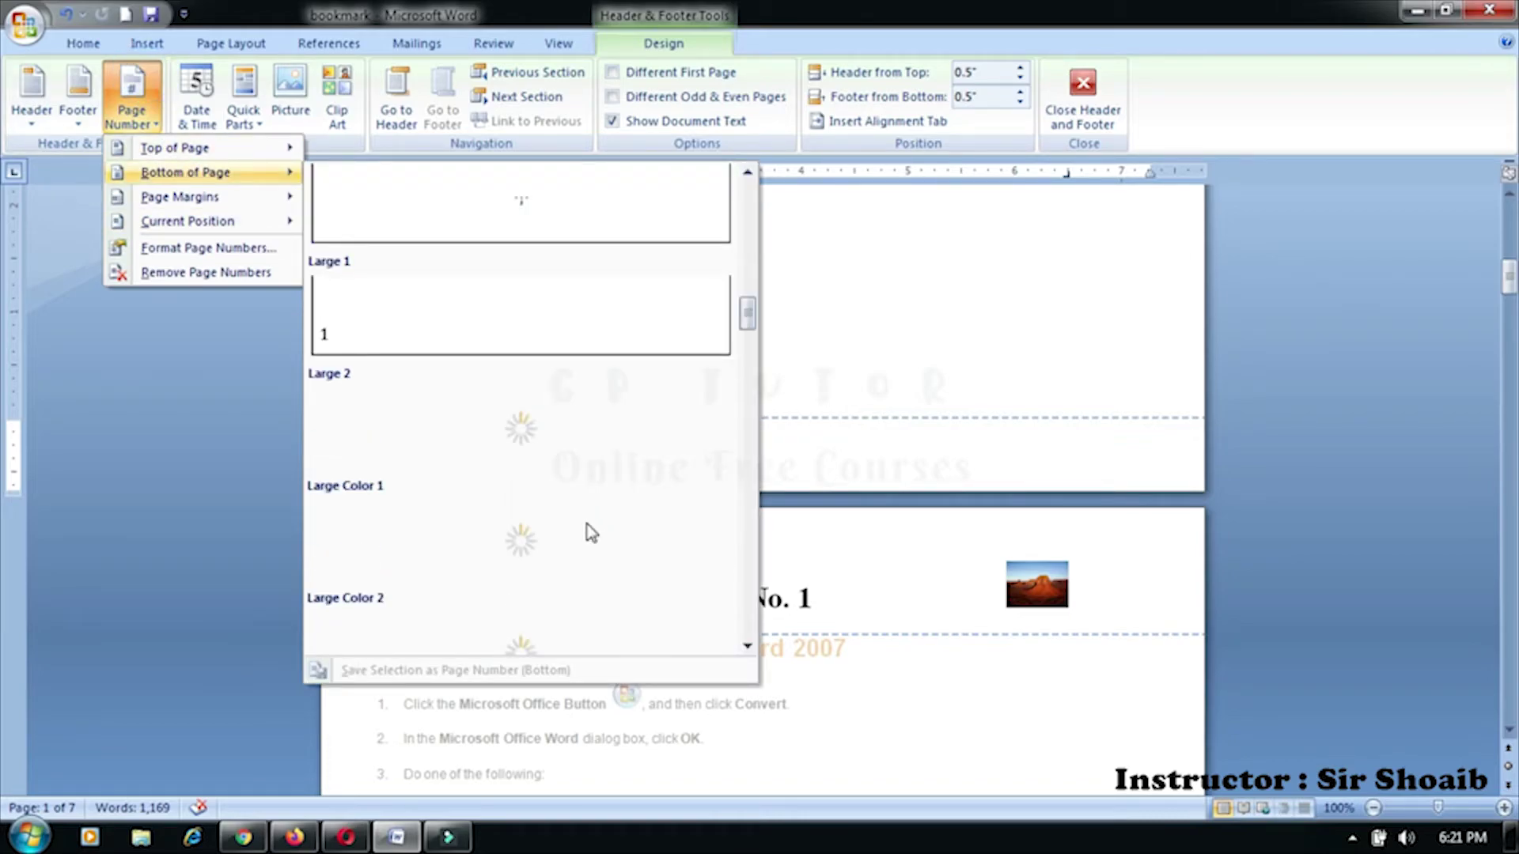
scroll(514, 440, "down", 5)
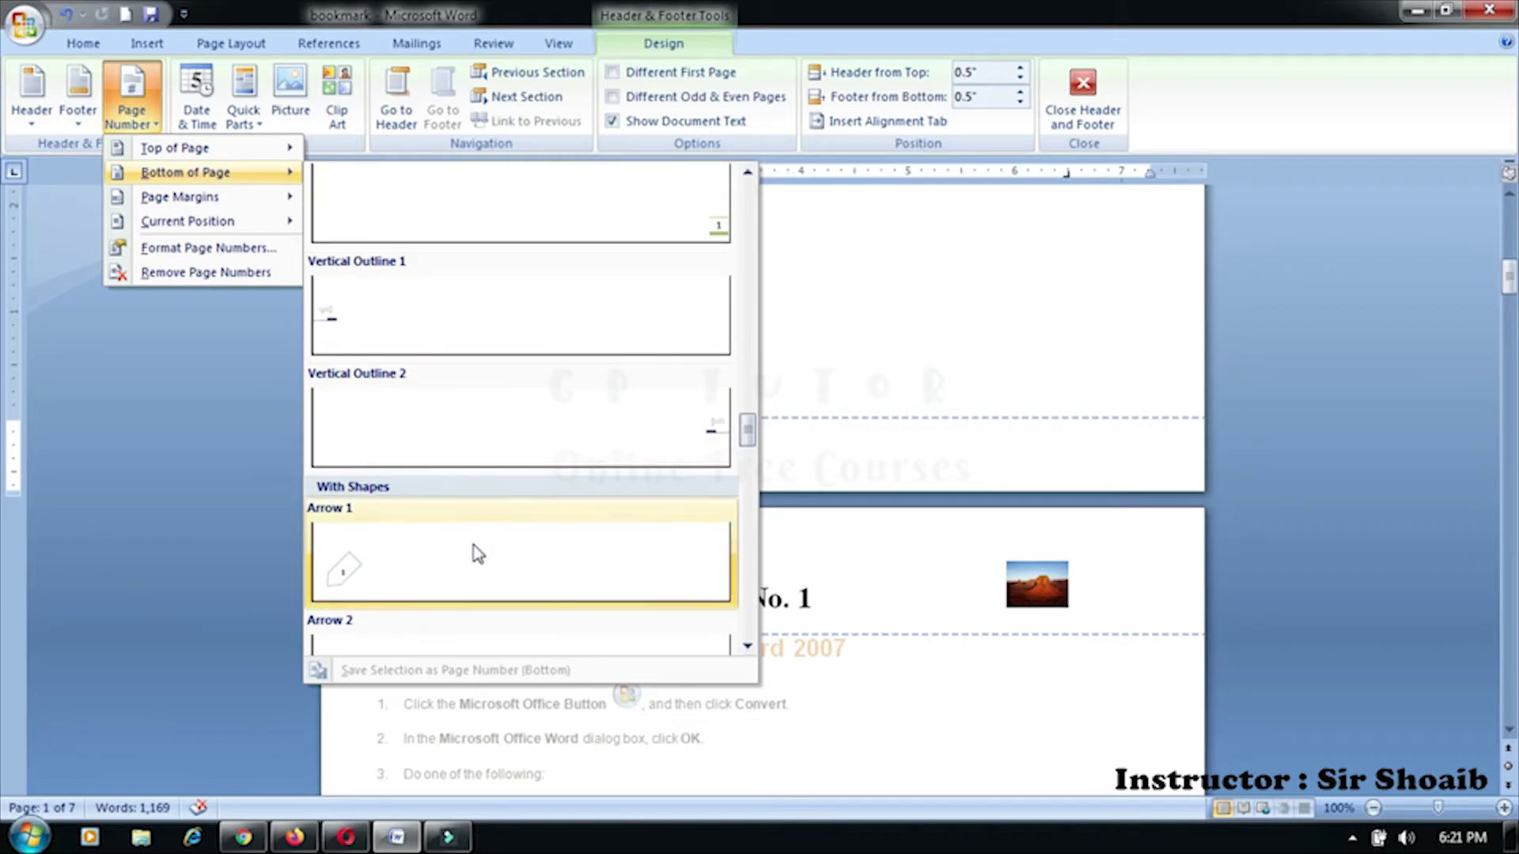
left_click(478, 554)
left_click(443, 447)
Delete the 101 page number from the header and close header/footer editing
scroll(801, 356, "up", 10)
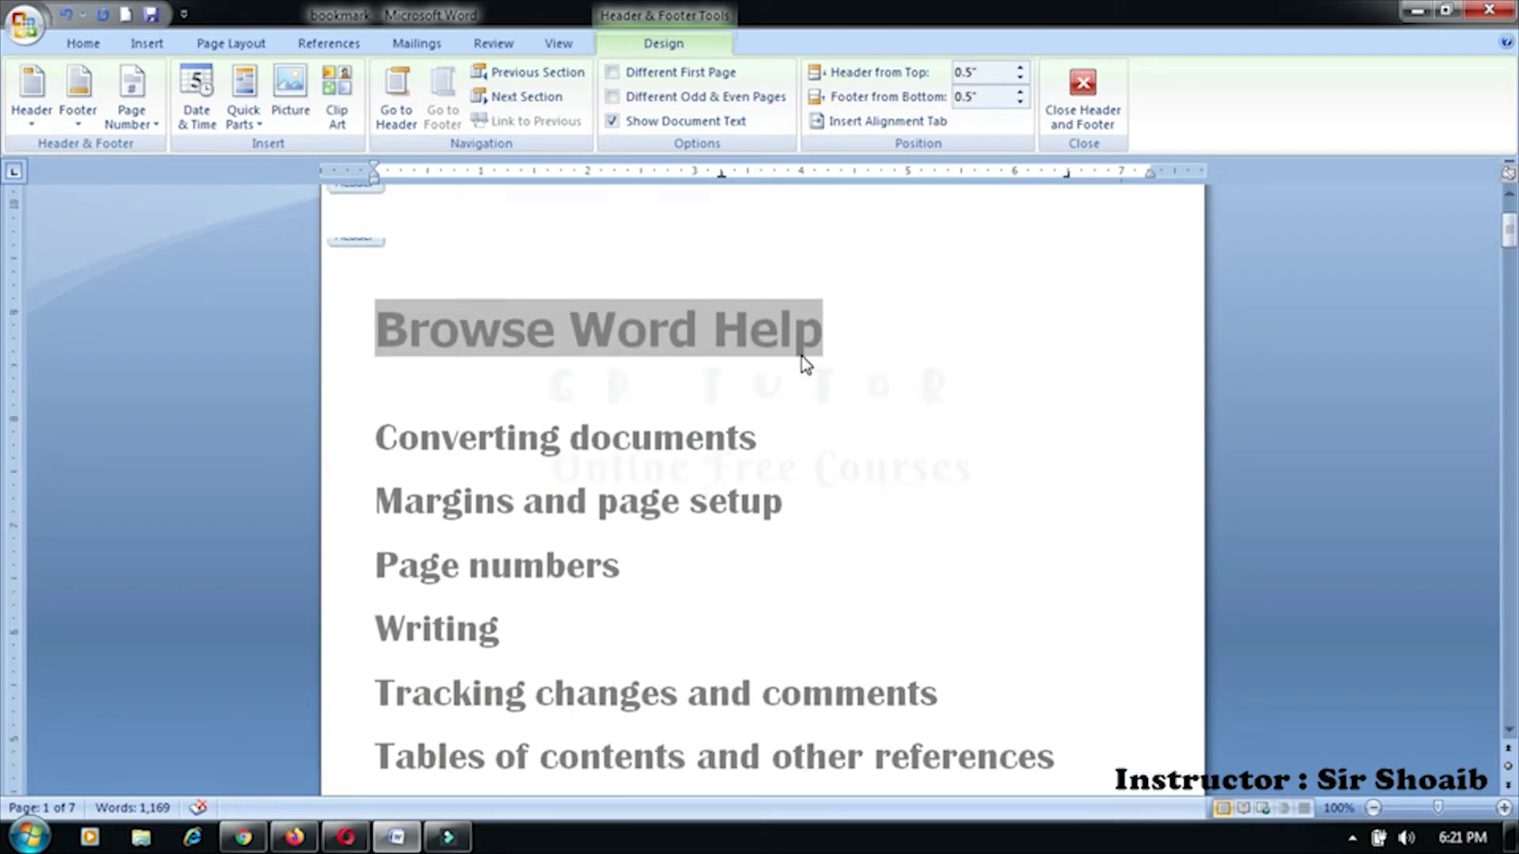
left_click(364, 304)
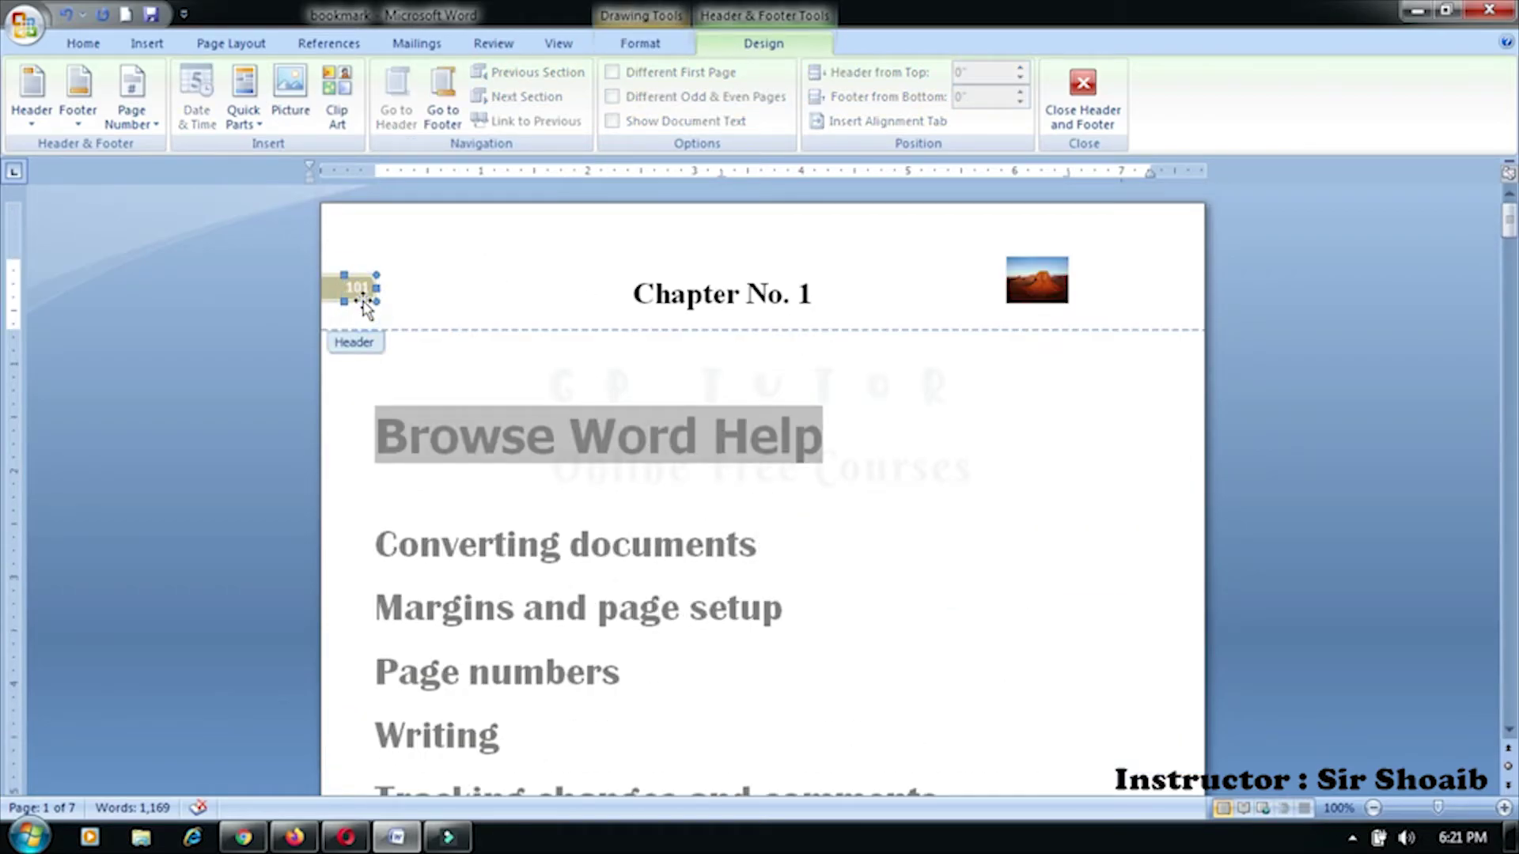
key("Delete")
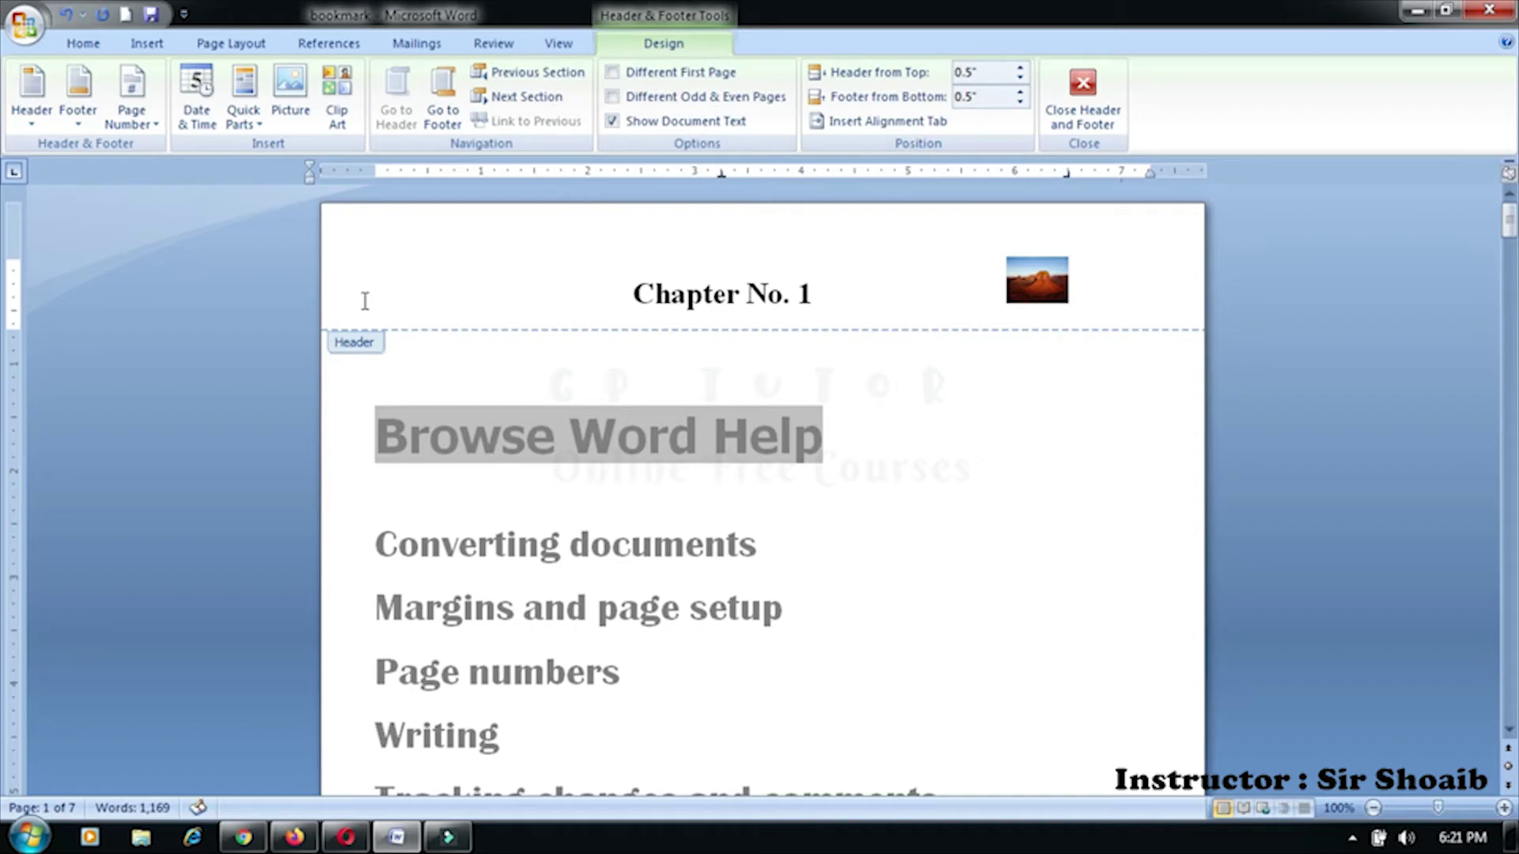
scroll(372, 364, "down", 6)
scroll(381, 437, "down", 10)
scroll(443, 467, "down", 5)
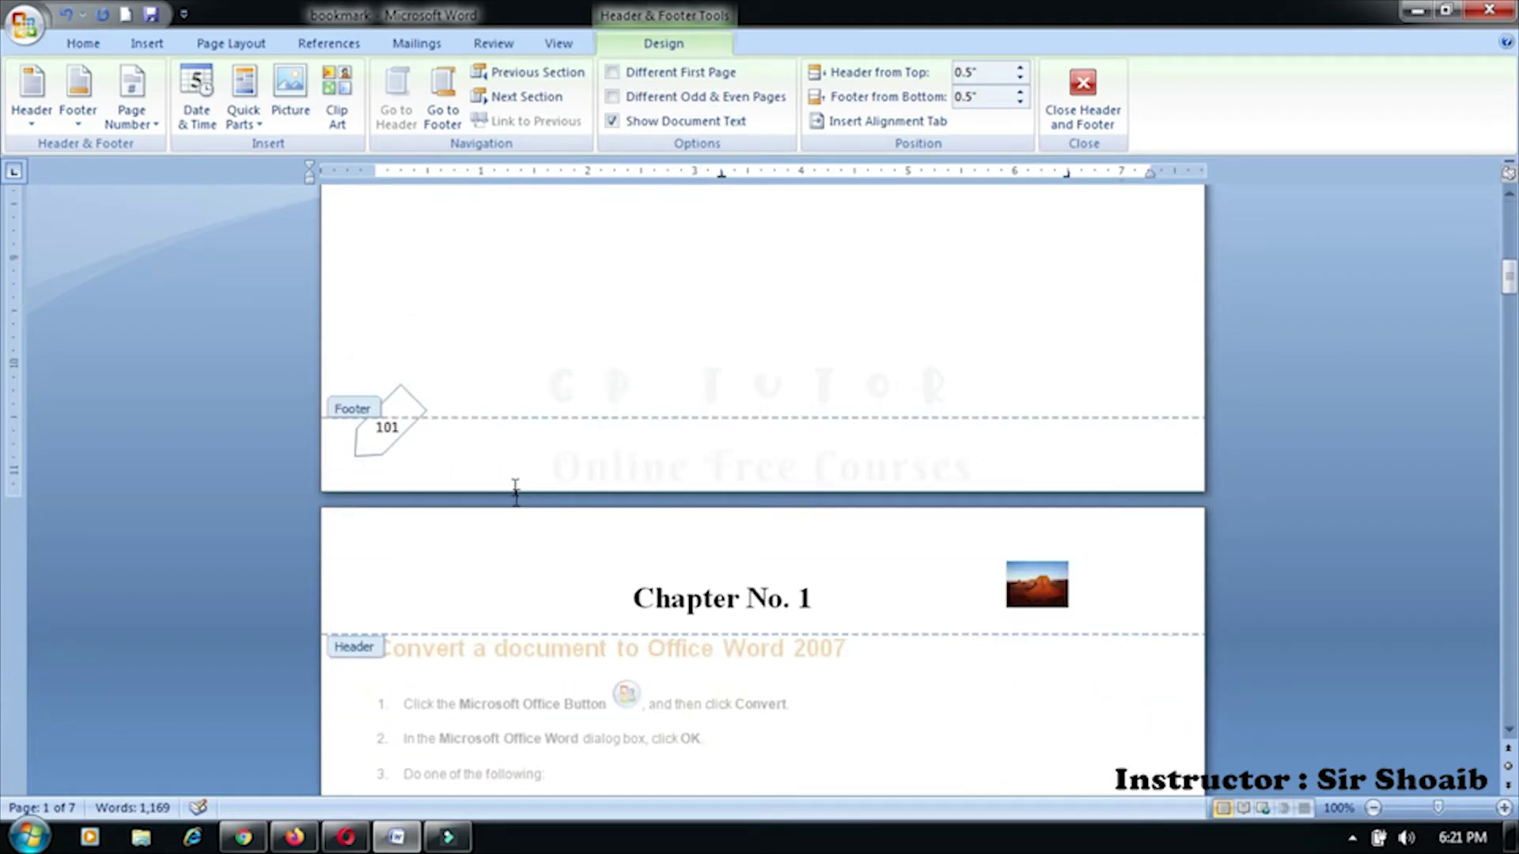
left_click(501, 451)
left_click(546, 362)
double_click(518, 288)
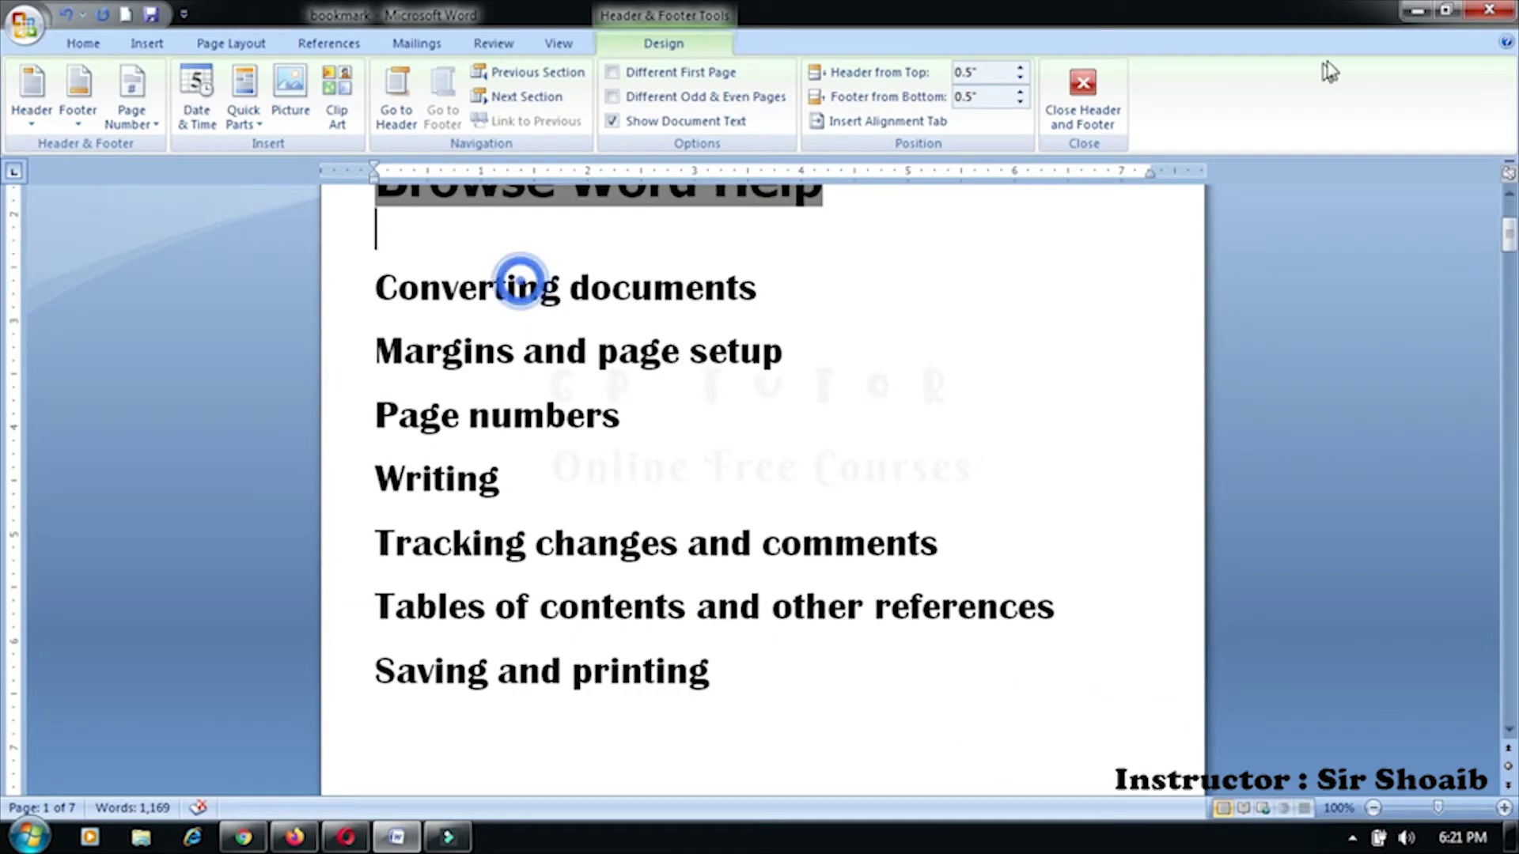
Reopen page 1's footer to check the 101 arrow number, then jump to the header
scroll(820, 484, "up", 3)
scroll(815, 491, "down", 5)
scroll(823, 475, "down", 3)
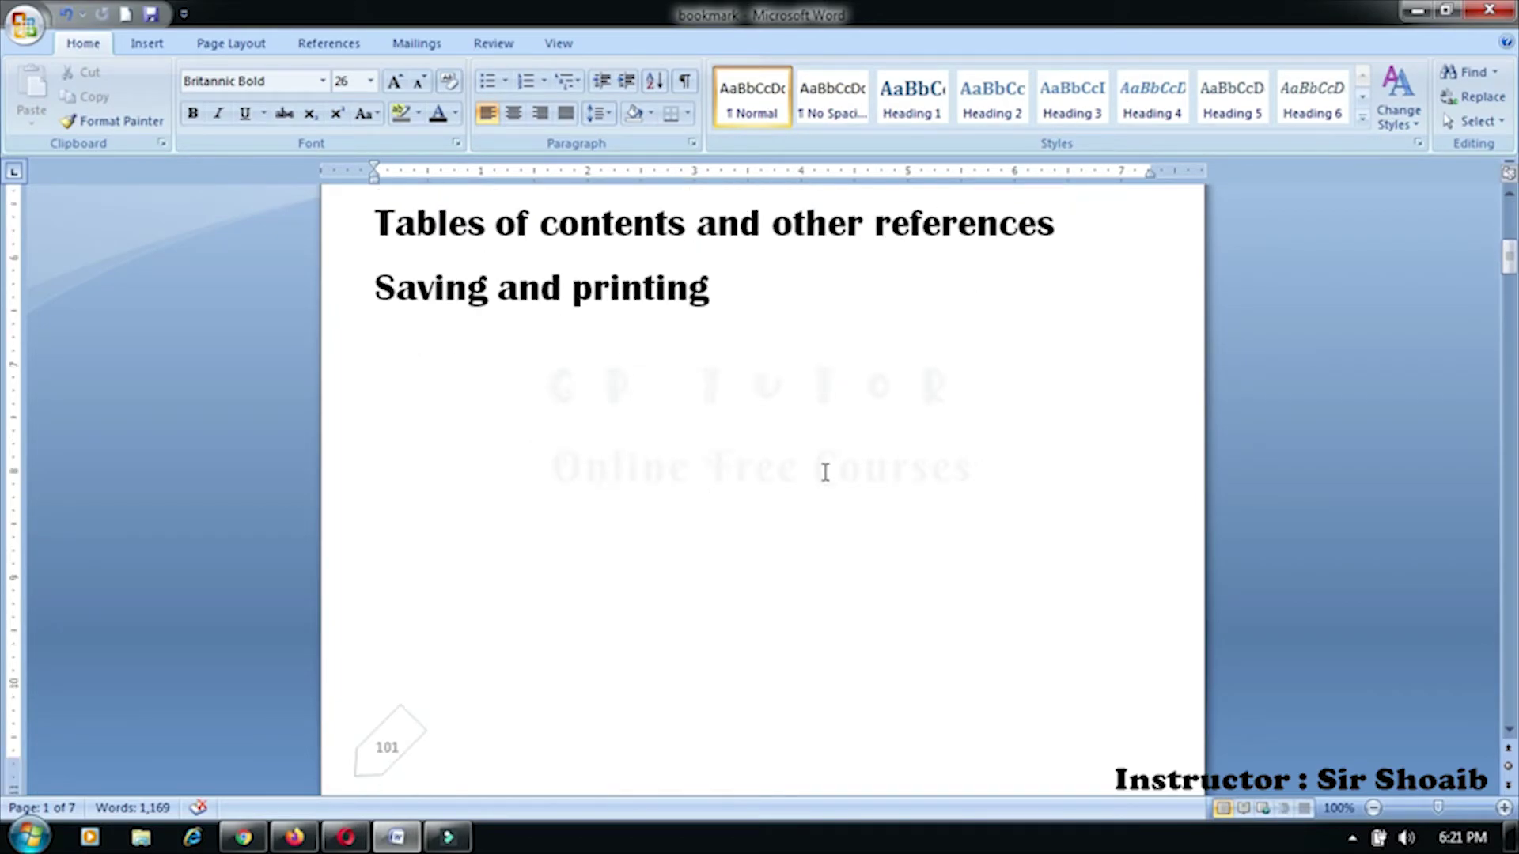
scroll(831, 396, "down", 3)
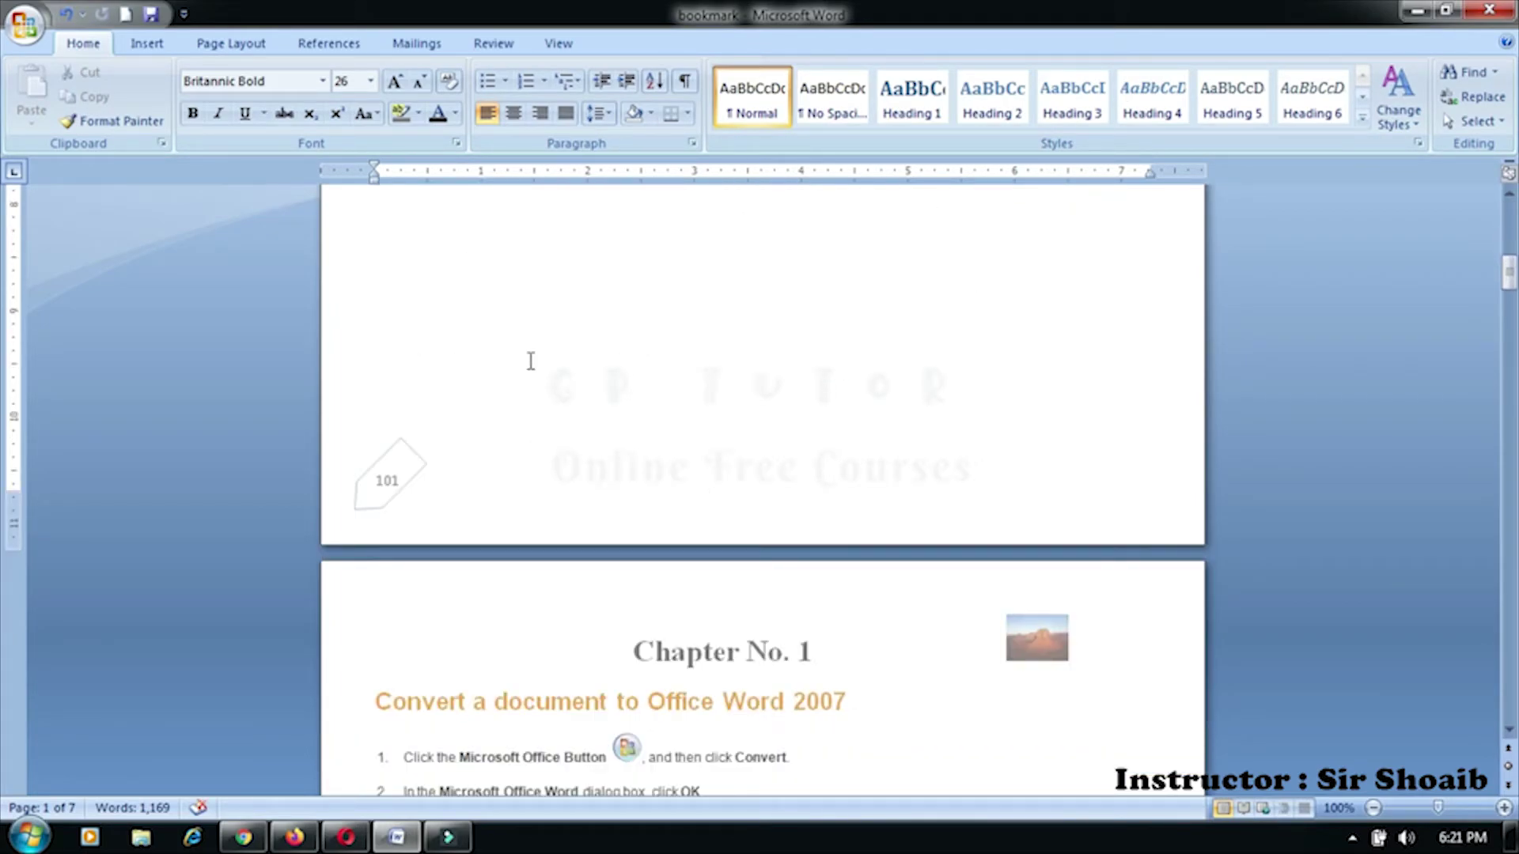
left_click(415, 457)
double_click(398, 647)
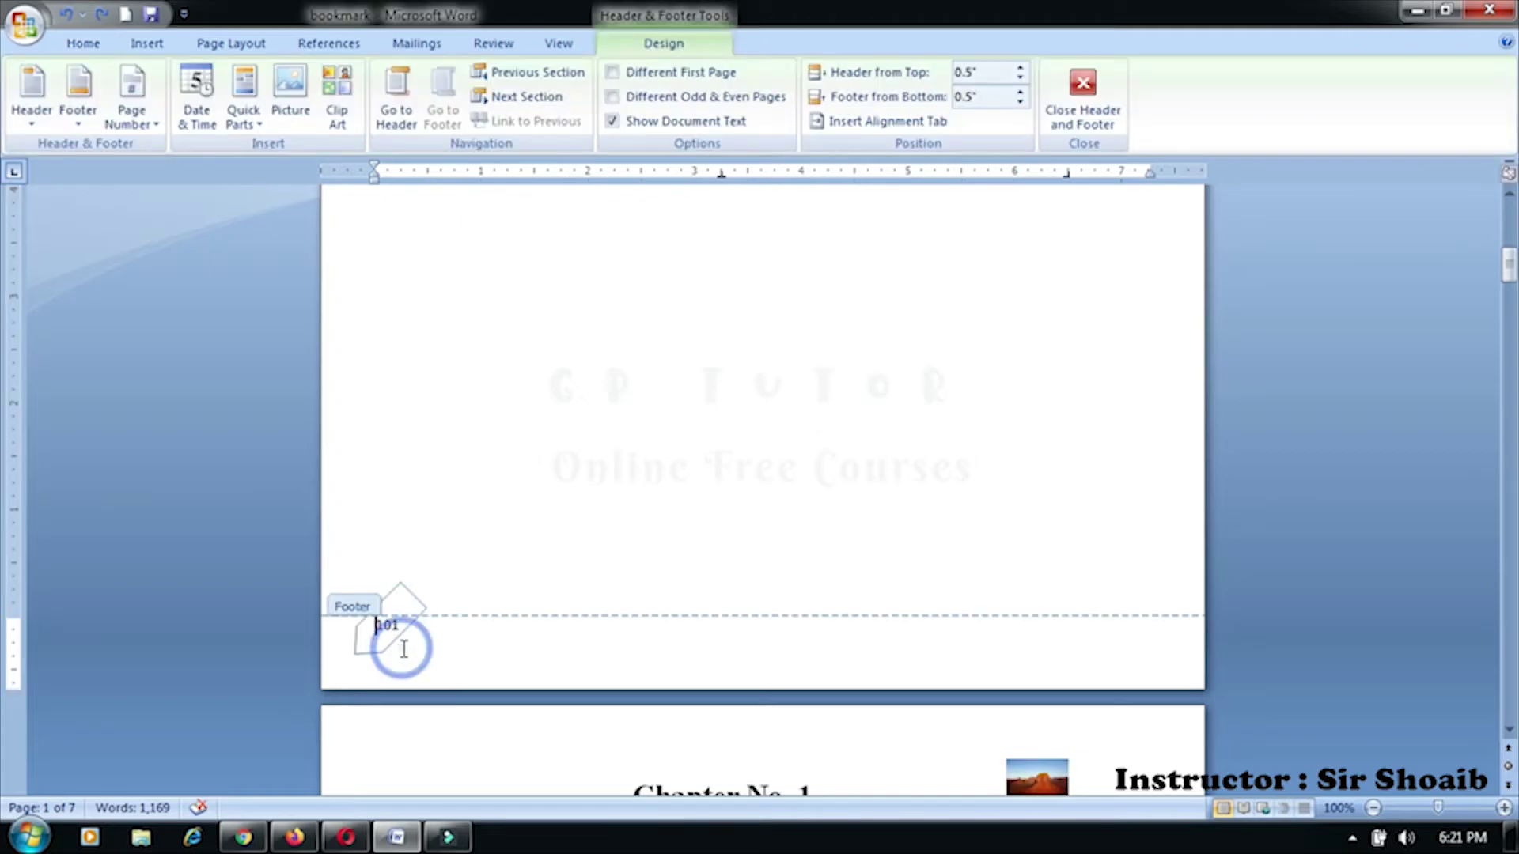
left_click(398, 111)
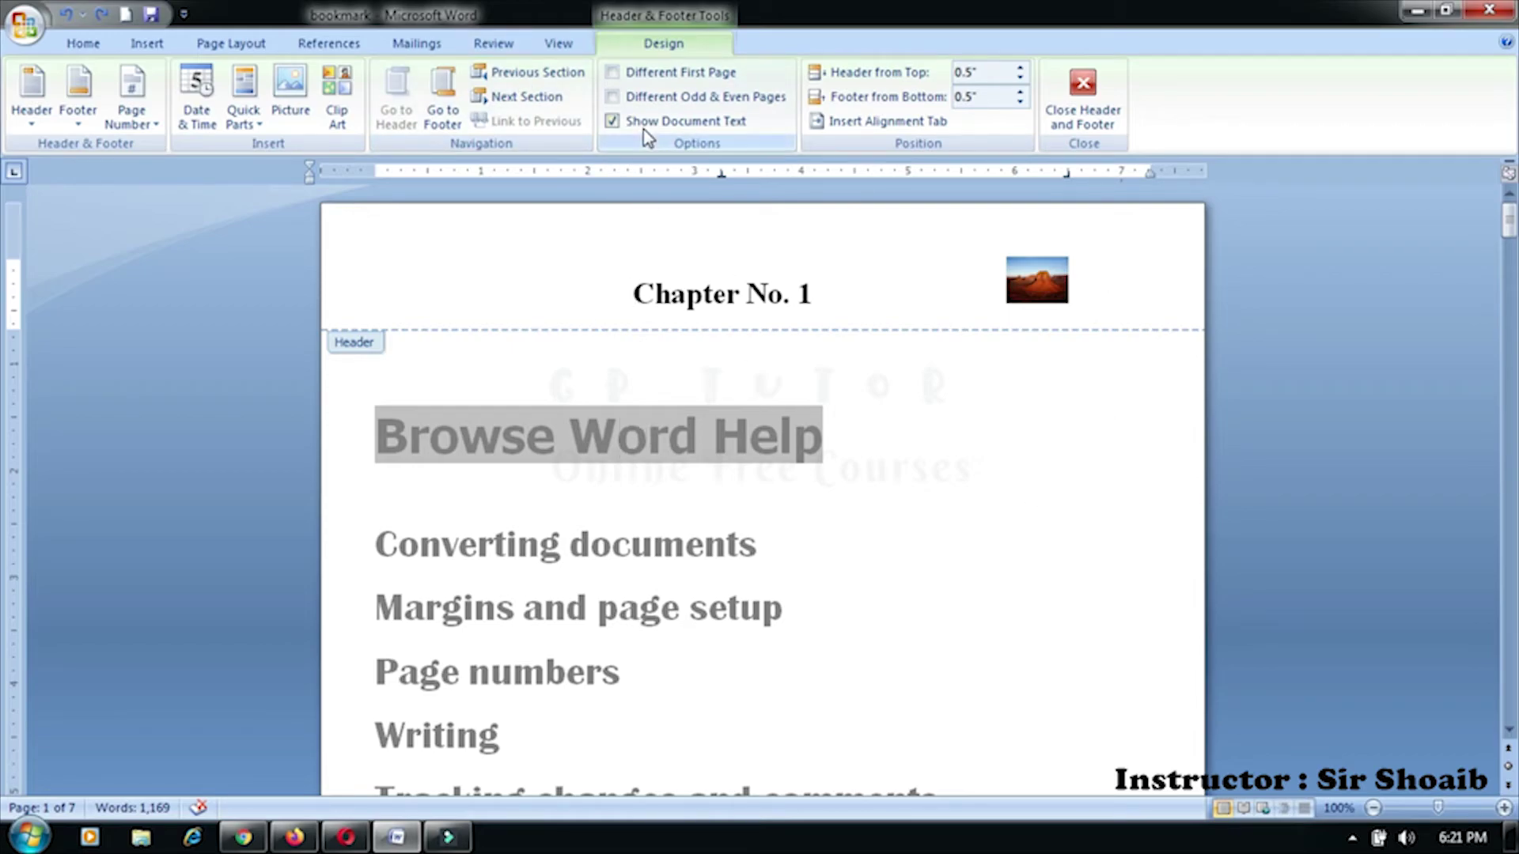
Turn on Different First Page for the header
left_click(614, 72)
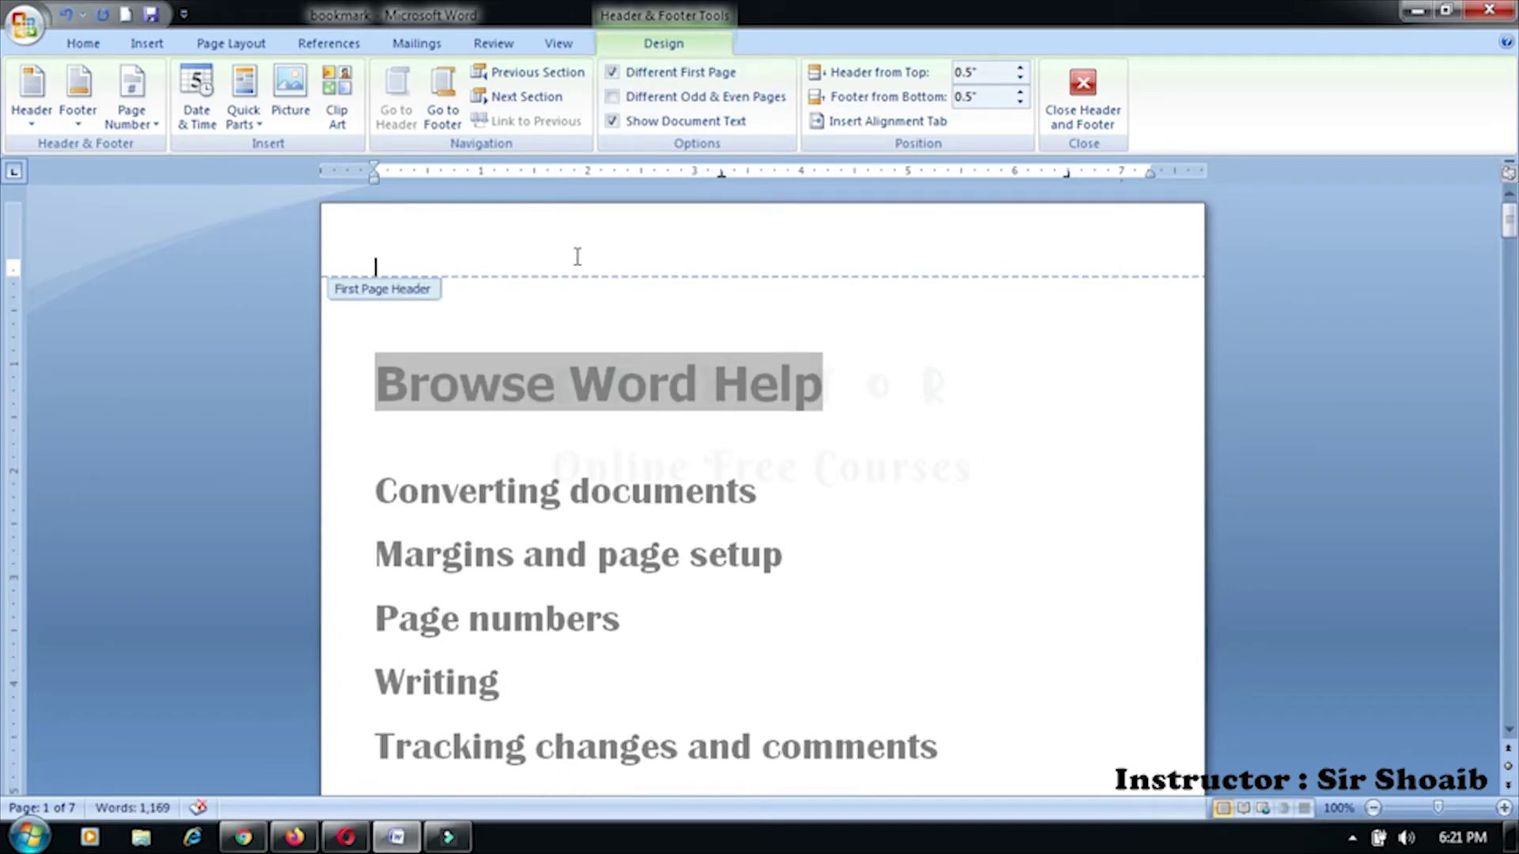
scroll(578, 380, "down", 9)
scroll(578, 383, "down", 10)
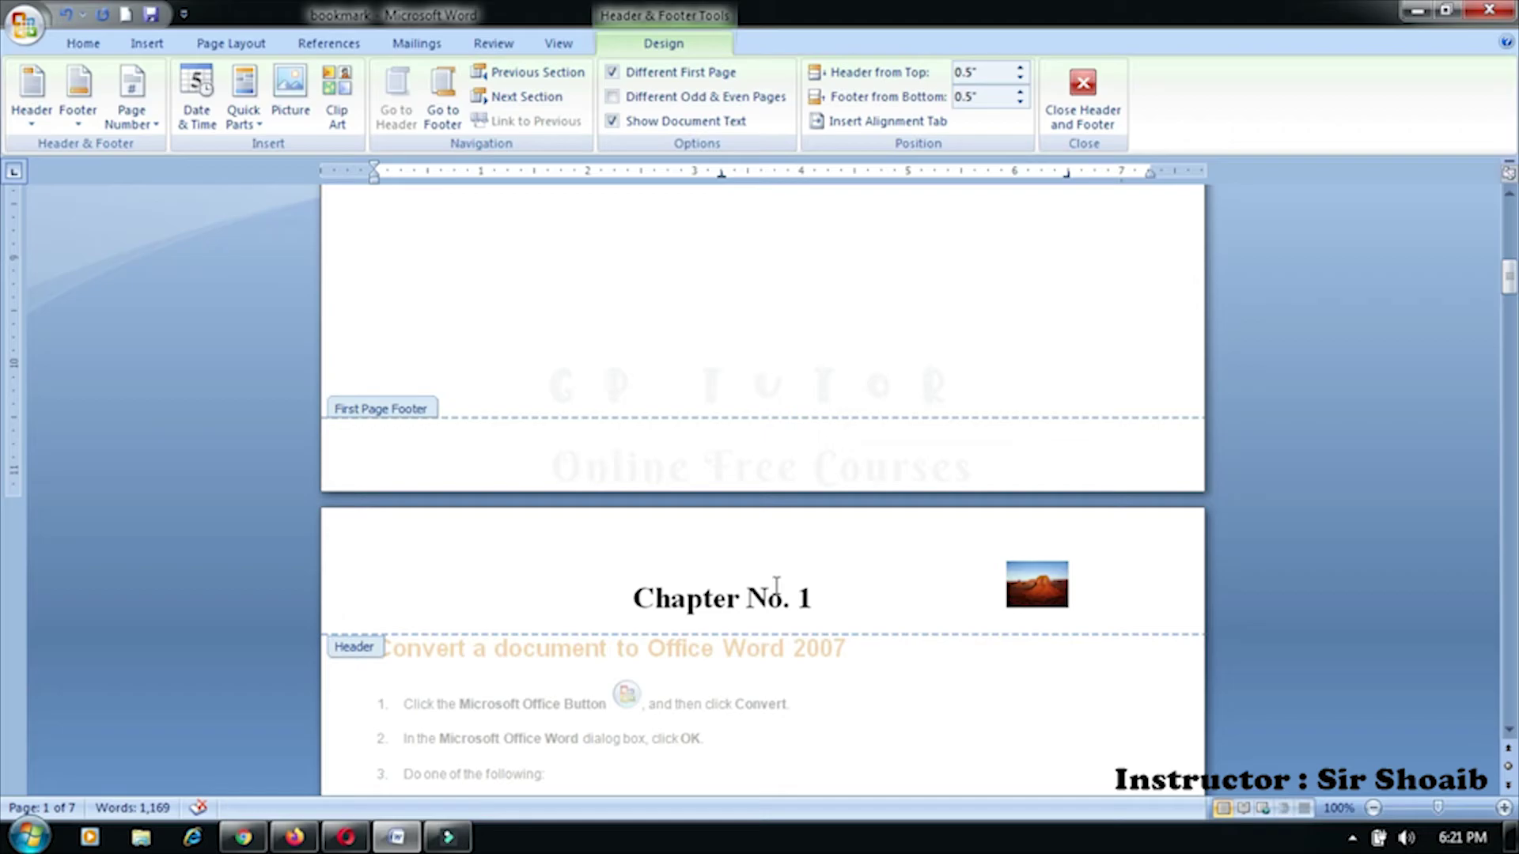
scroll(678, 576, "down", 6)
scroll(678, 562, "up", 10)
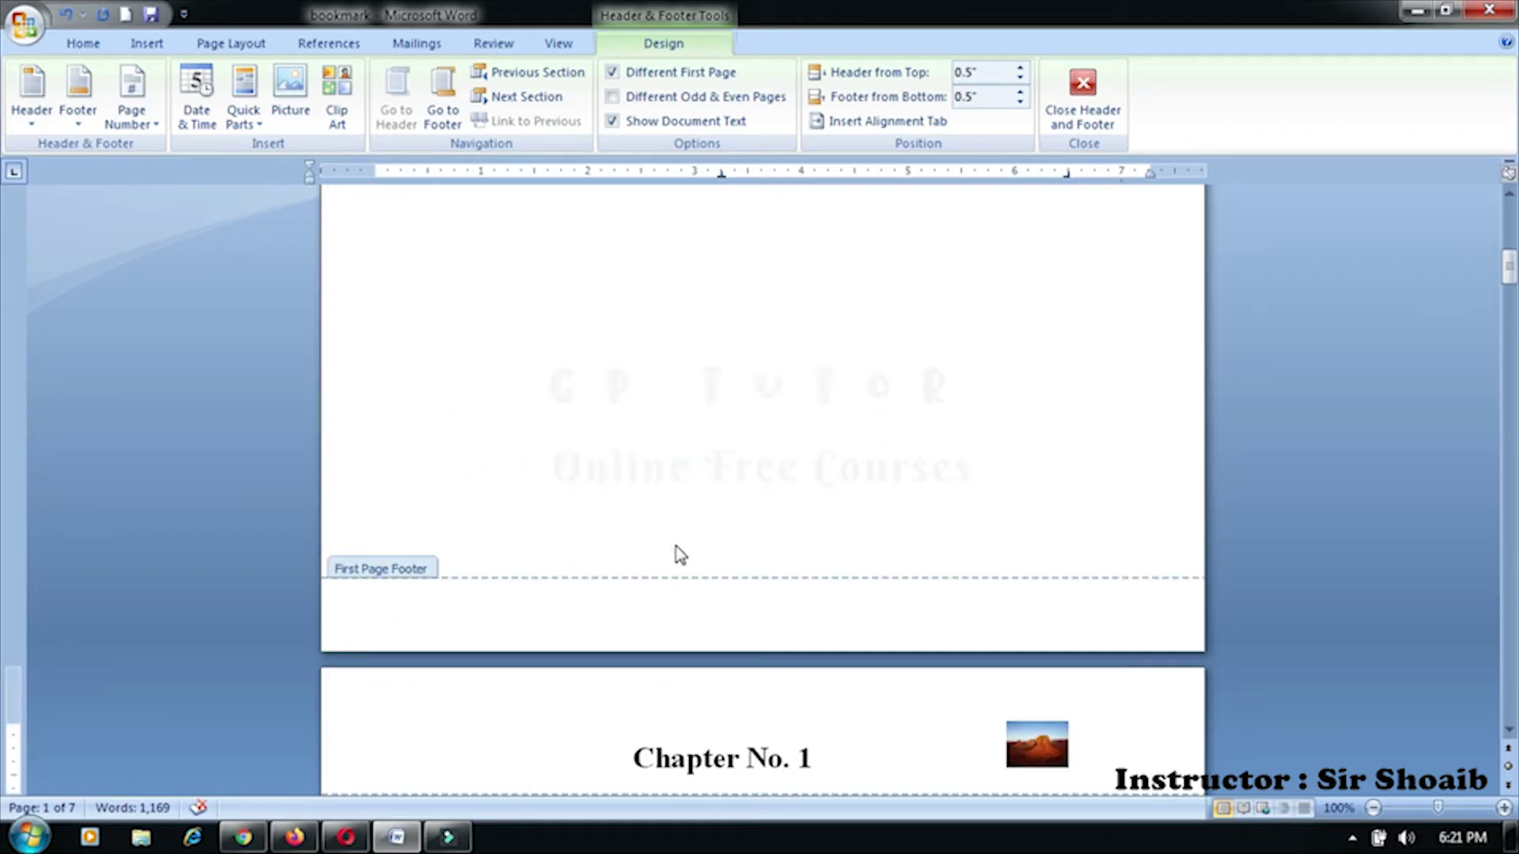
scroll(678, 554, "up", 10)
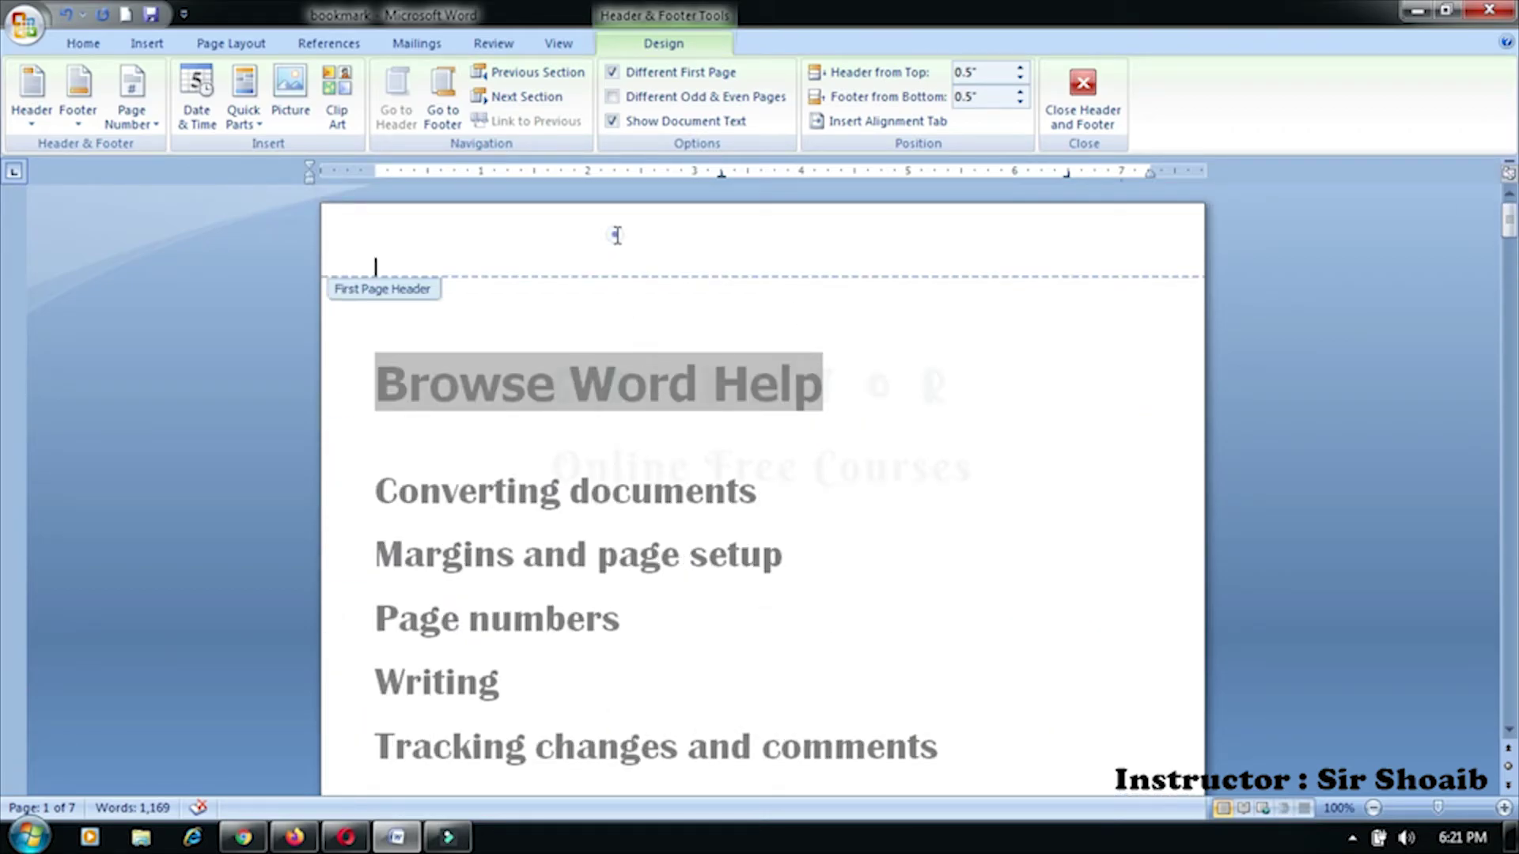
Copy 'Converting documents' from the body and paste it into the first-page header
double_click(673, 497)
triple_click(673, 496)
key("ctrl+c")
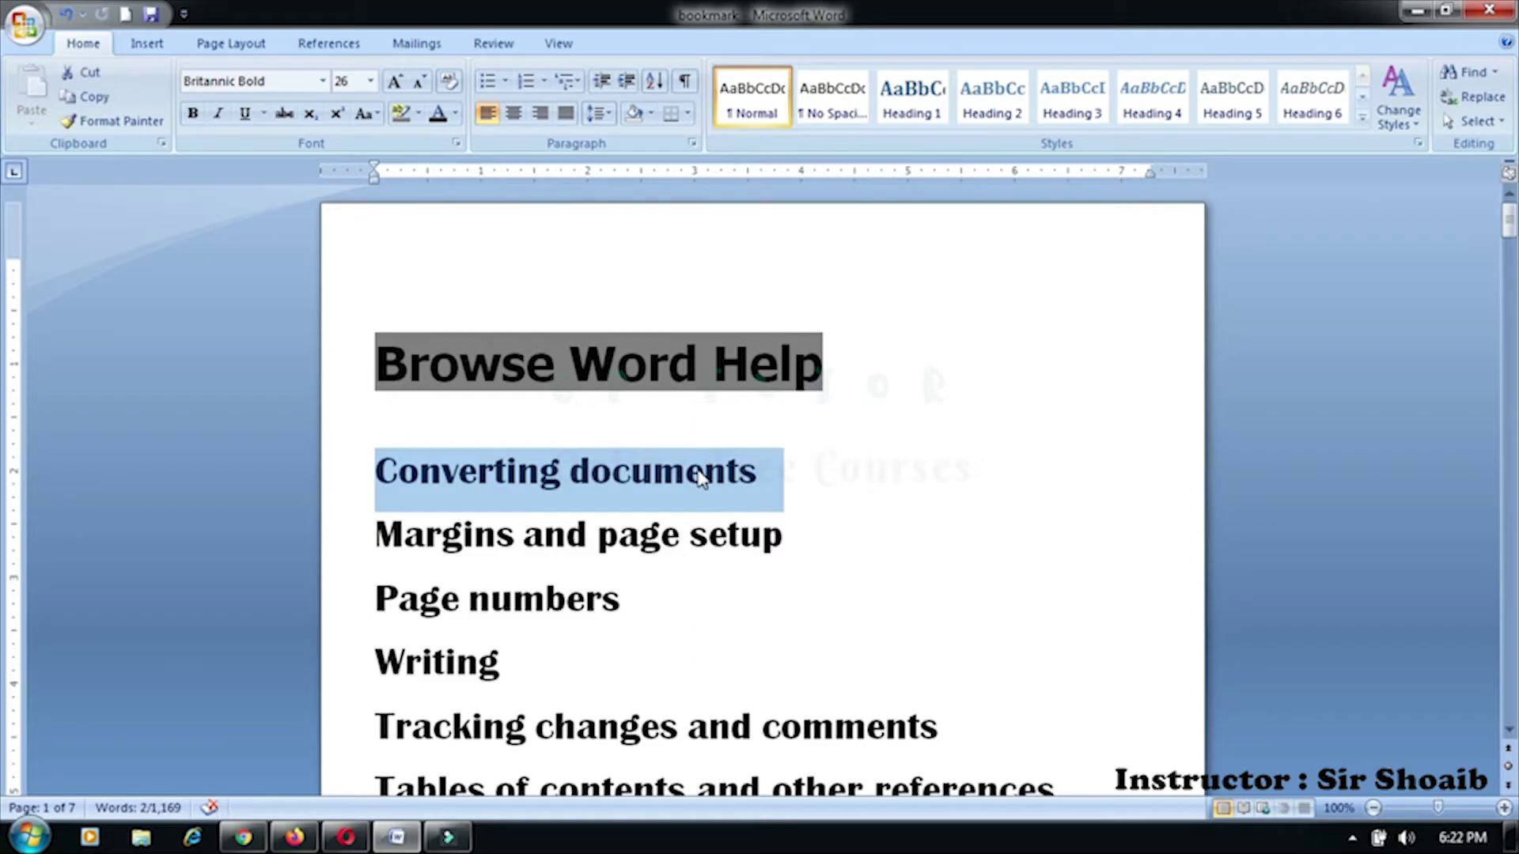
right_click(701, 475)
left_click(748, 509)
double_click(750, 241)
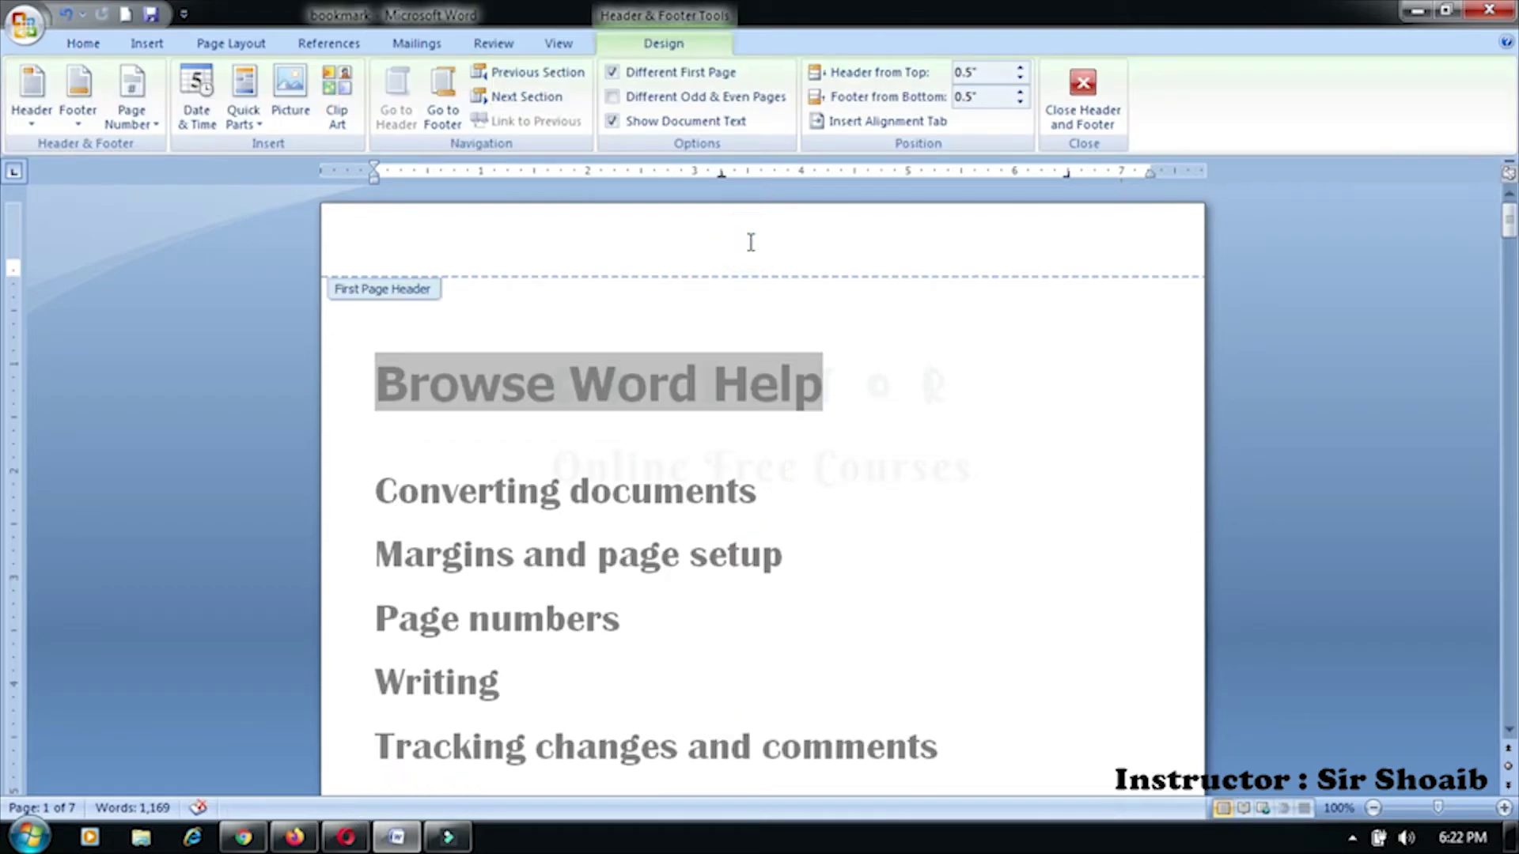
right_click(750, 247)
left_click(787, 304)
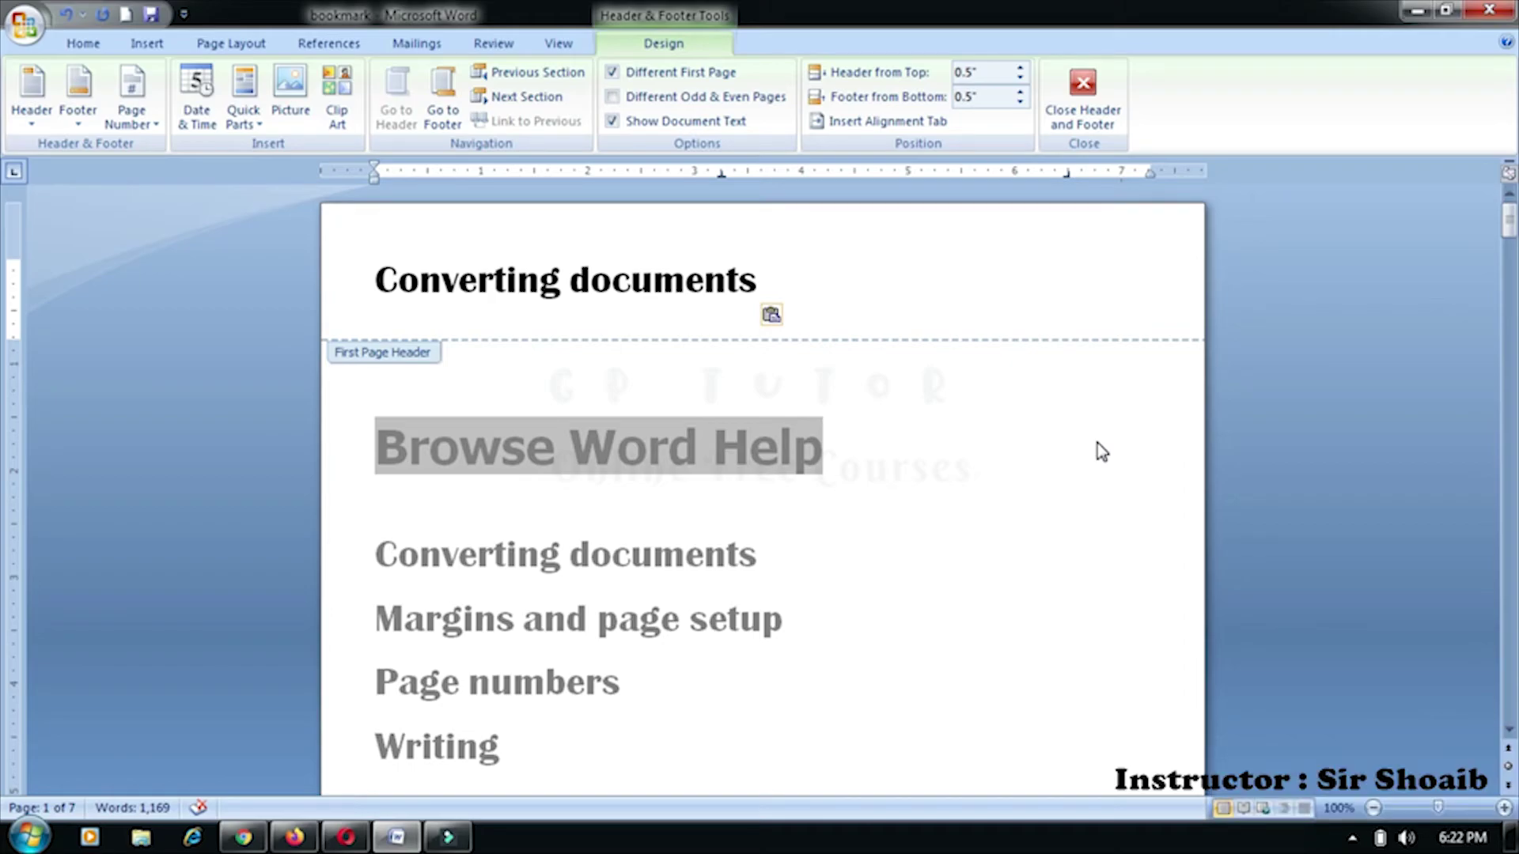
Close header/footer editing and scroll through the pages to review their headers
left_click(1082, 111)
scroll(836, 362, "down", 3)
scroll(836, 362, "down", 3)
scroll(839, 363, "up", 5)
scroll(838, 362, "up", 1)
scroll(647, 261, "down", 6)
scroll(656, 340, "down", 2)
scroll(712, 356, "down", 8)
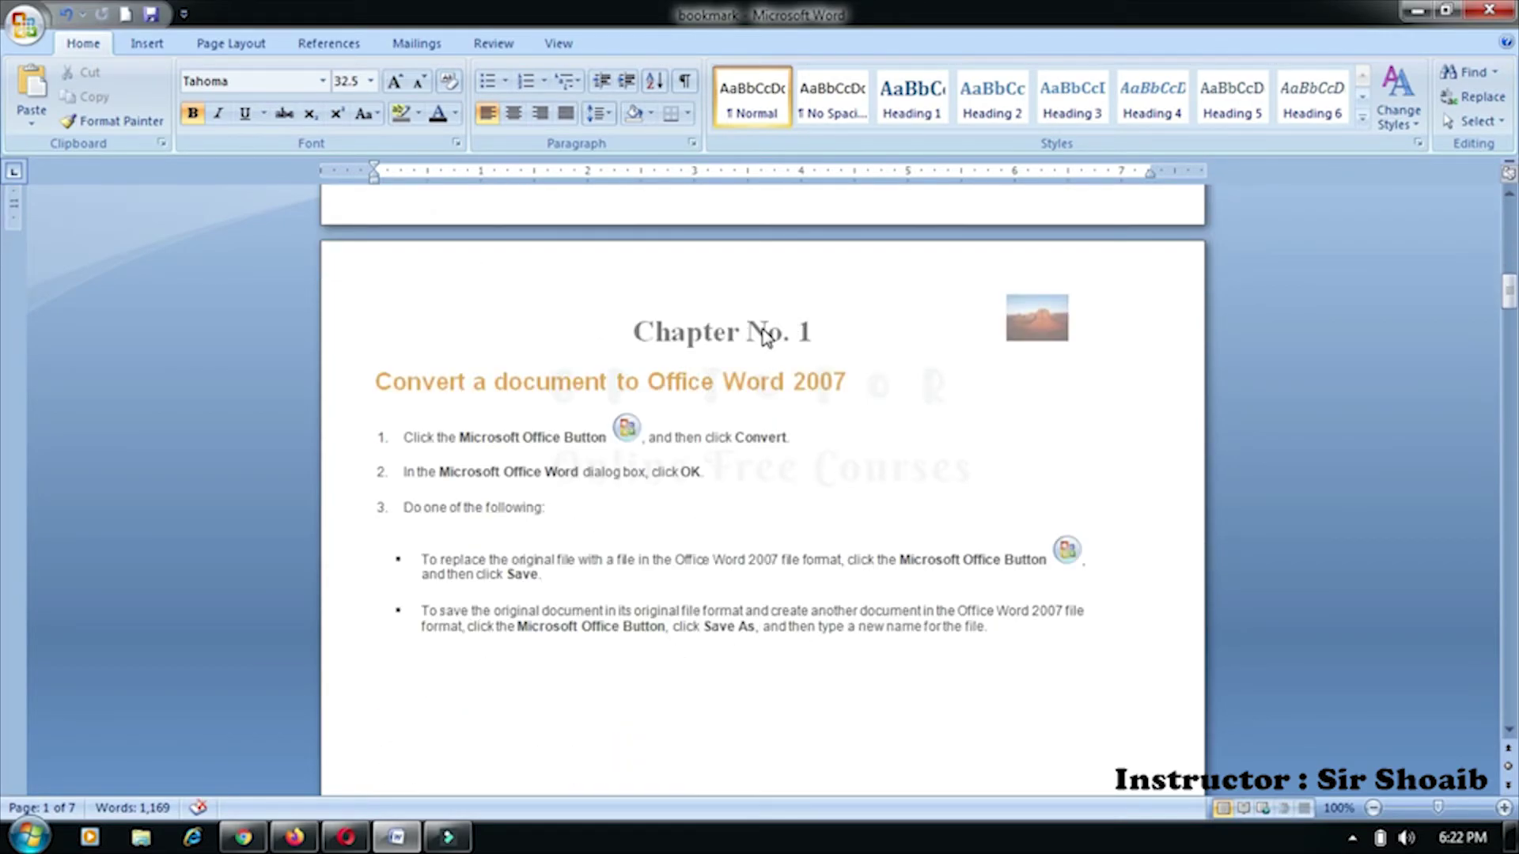
scroll(779, 404, "down", 5)
scroll(773, 435, "down", 5)
scroll(771, 428, "down", 1)
scroll(765, 459, "down", 2)
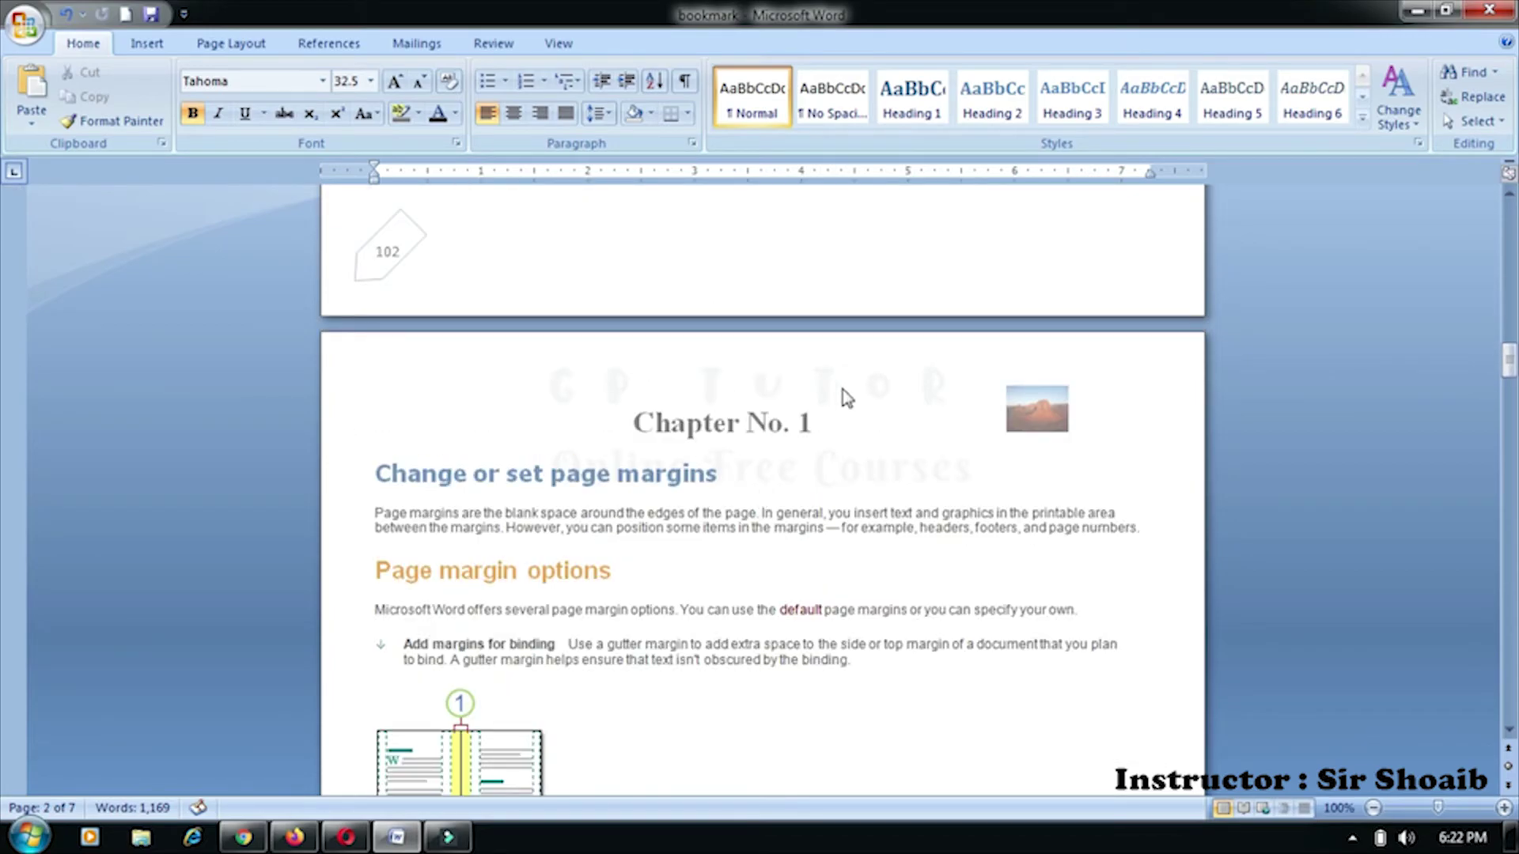
scroll(753, 457, "down", 4)
scroll(753, 457, "down", 9)
scroll(754, 457, "up", 6)
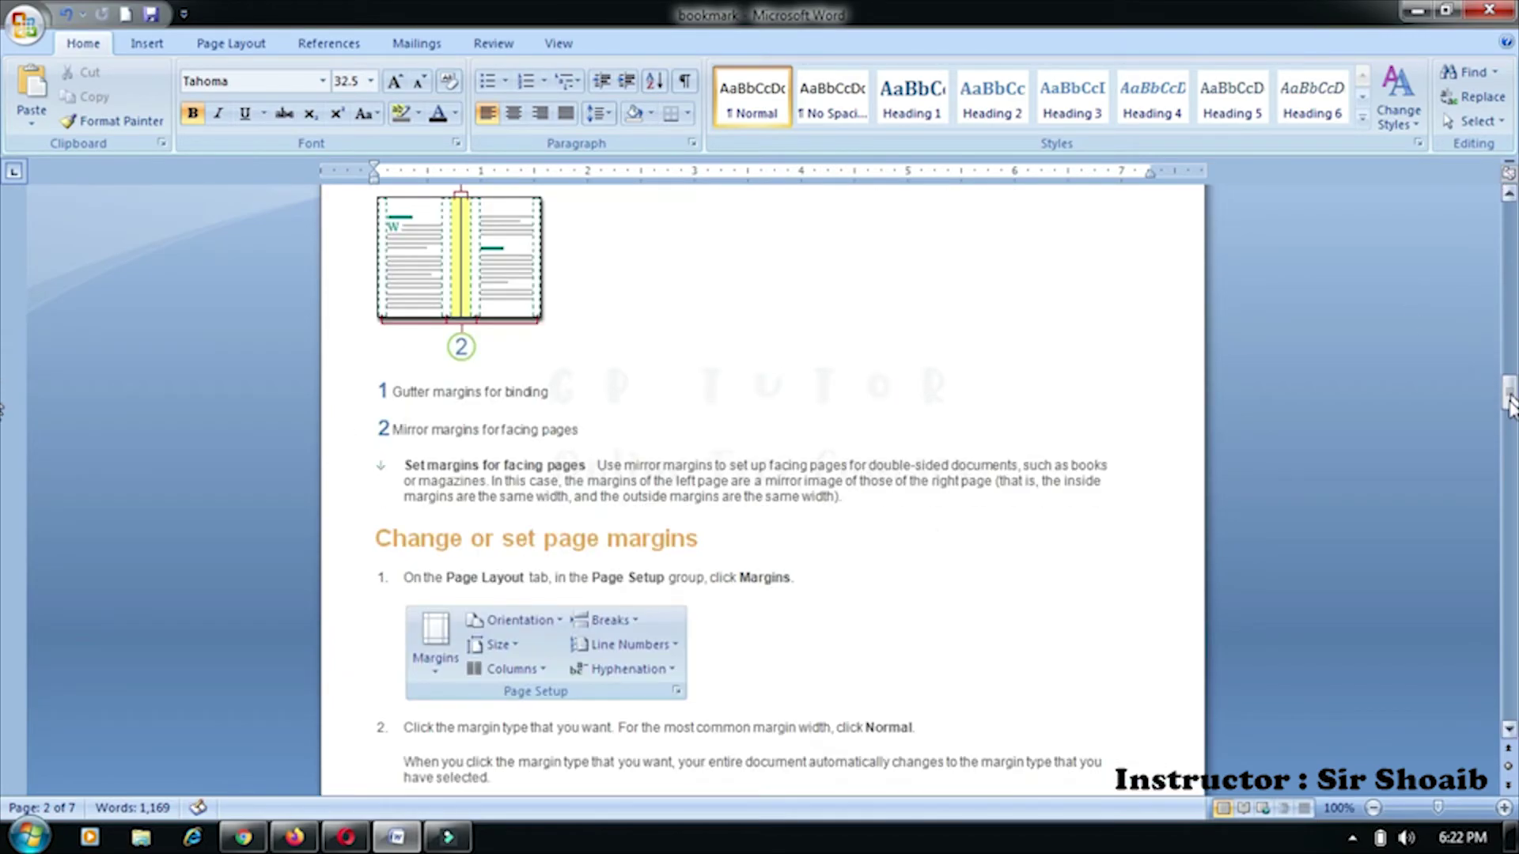
left_click_drag(1510, 401, 1510, 214)
Reopen page 1's header and turn off Different First Page
left_click(456, 368)
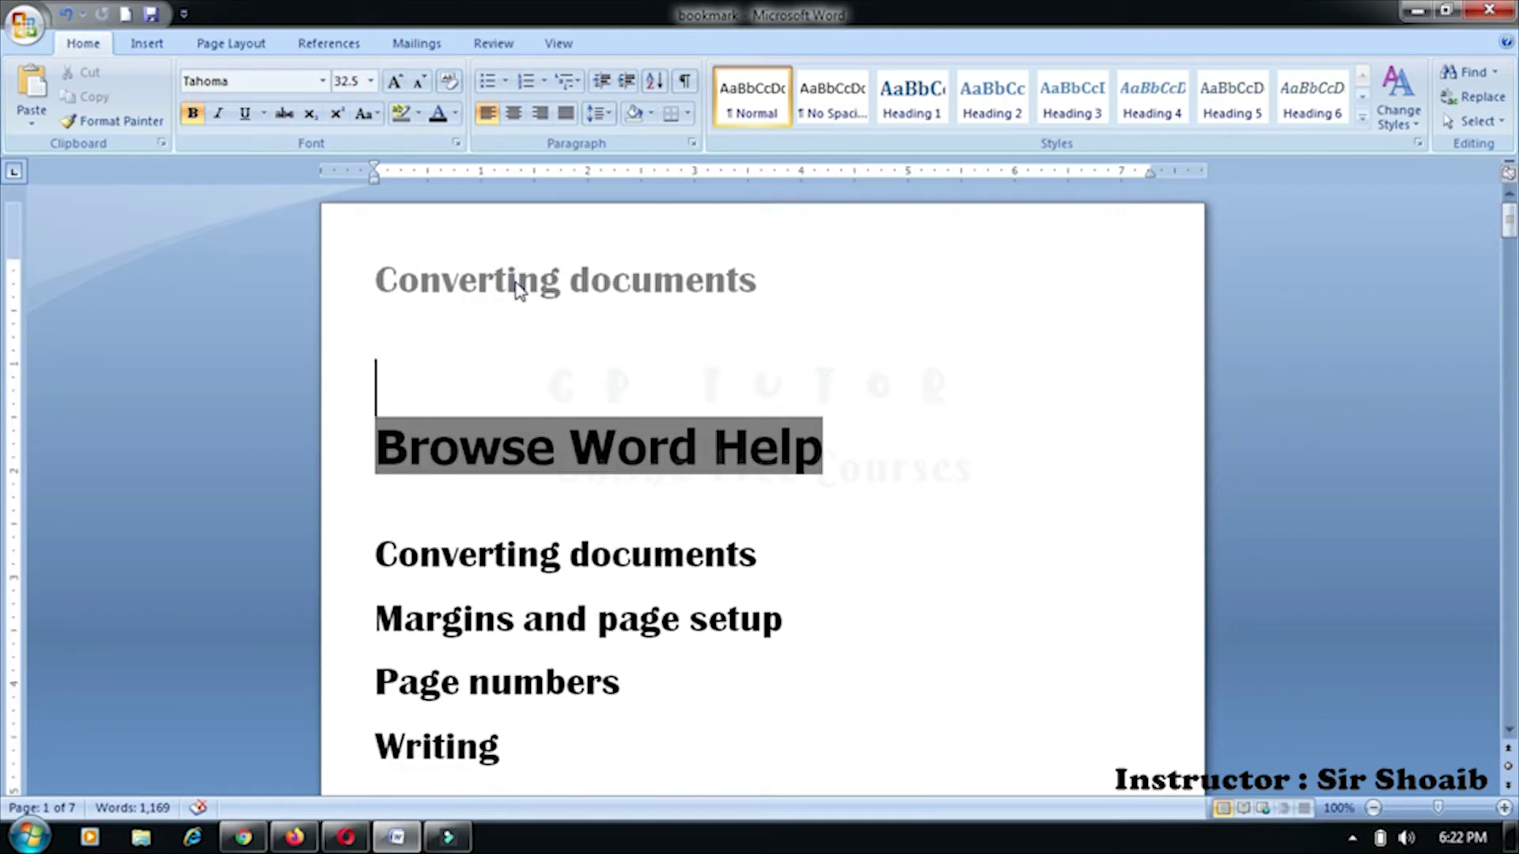
double_click(518, 289)
left_click(635, 72)
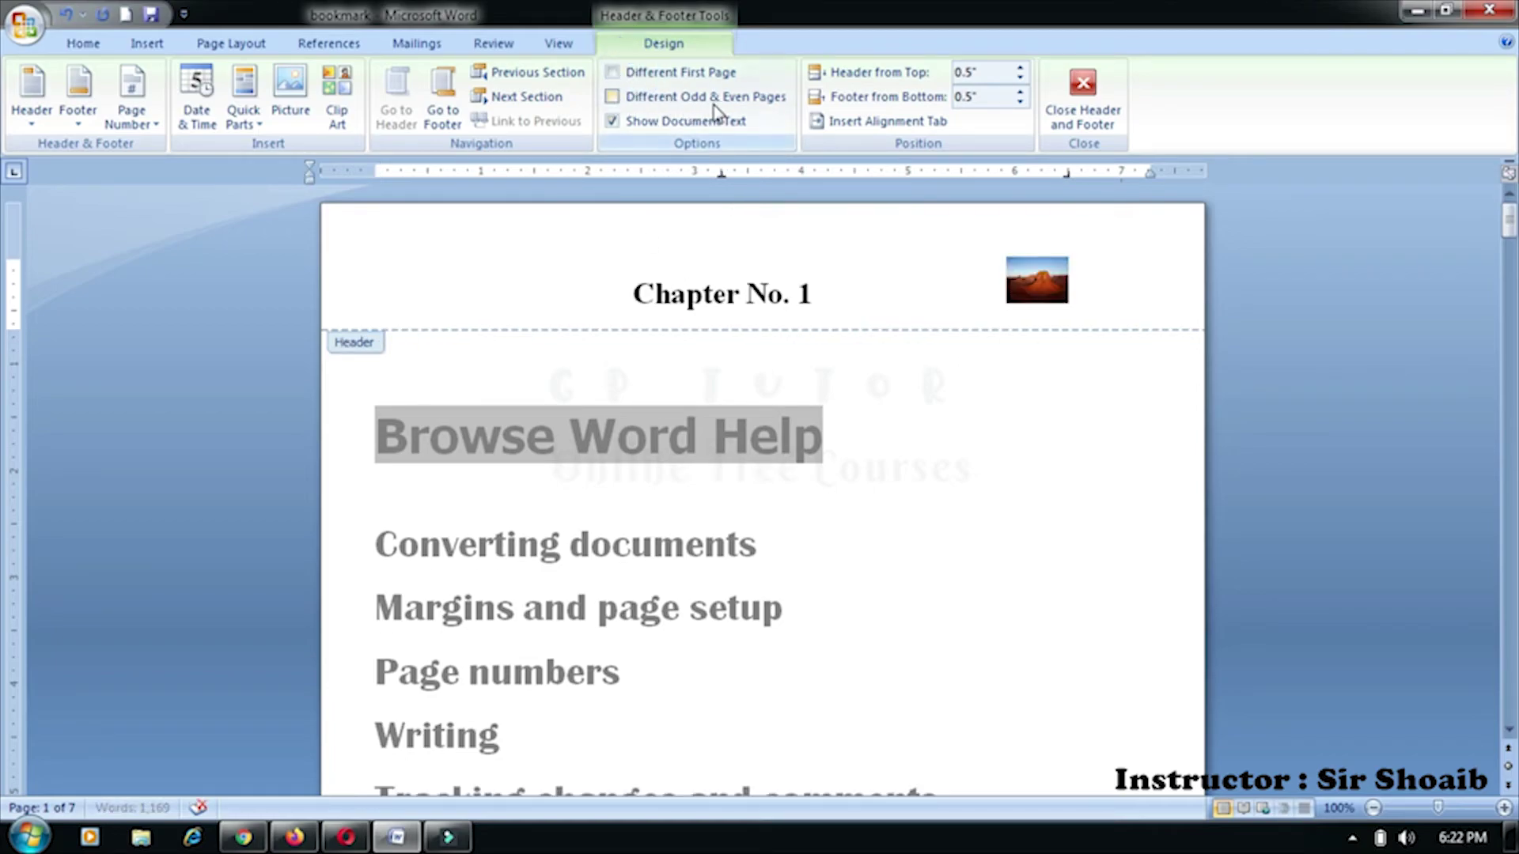
left_click(663, 98)
left_click(519, 301)
scroll(576, 328, "down", 3)
scroll(580, 387, "down", 8)
scroll(608, 458, "down", 4)
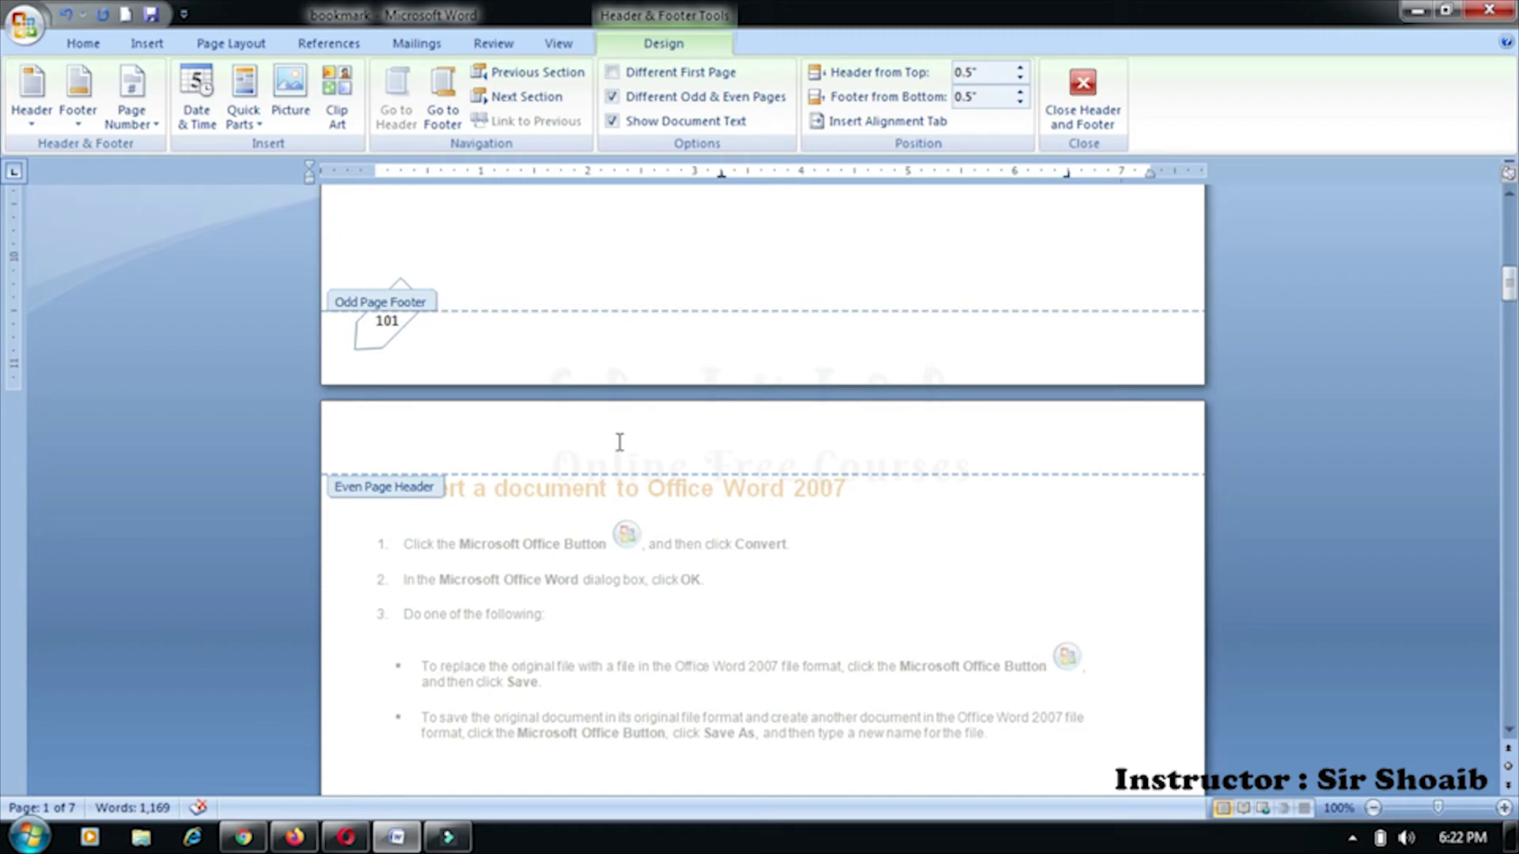
scroll(618, 443, "down", 8)
scroll(619, 443, "down", 3)
scroll(619, 443, "down", 7)
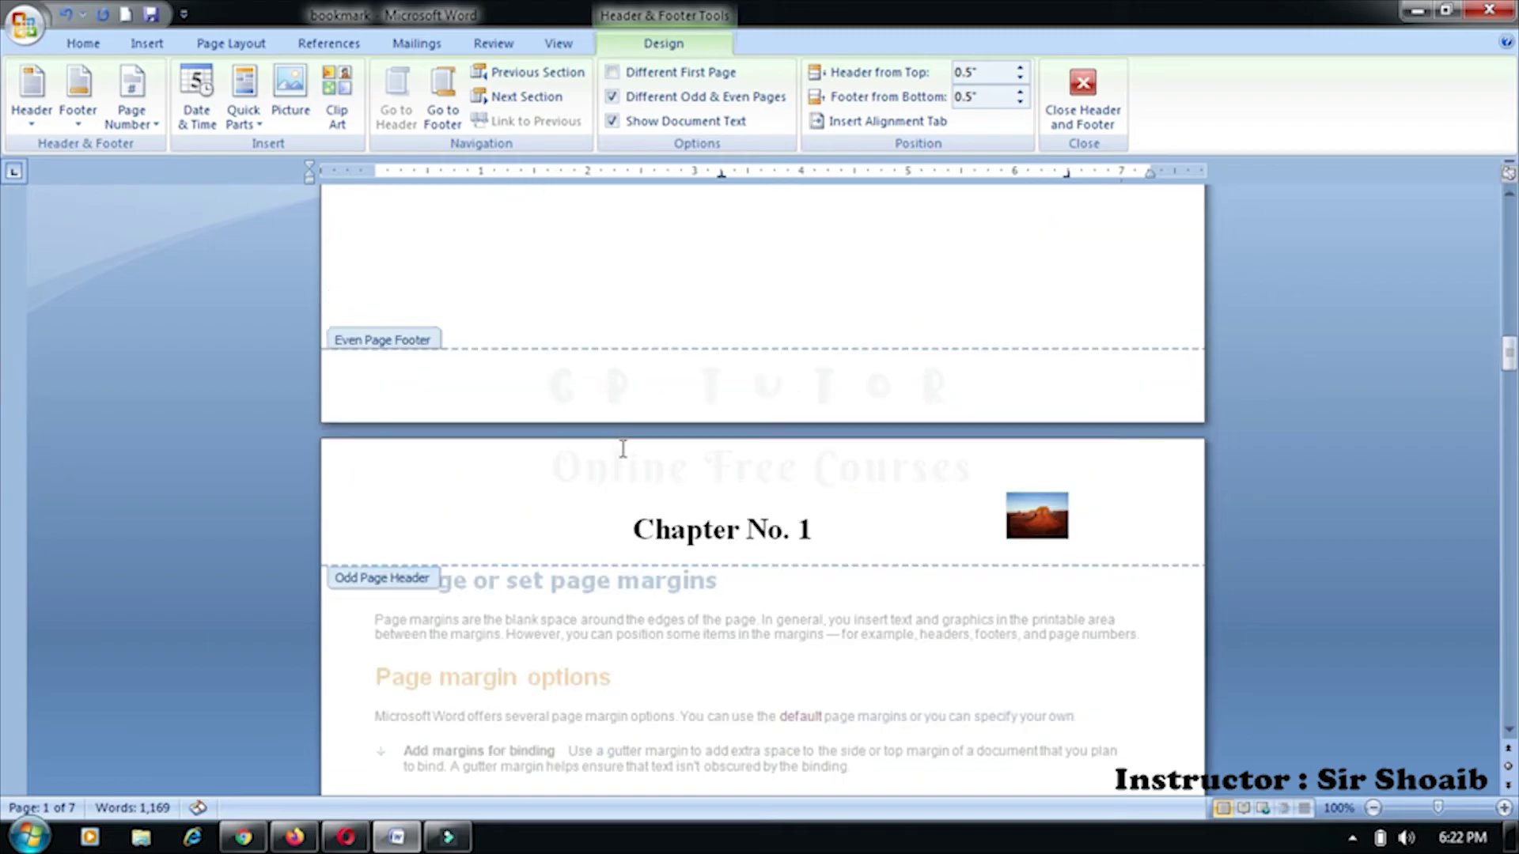
left_click(639, 530)
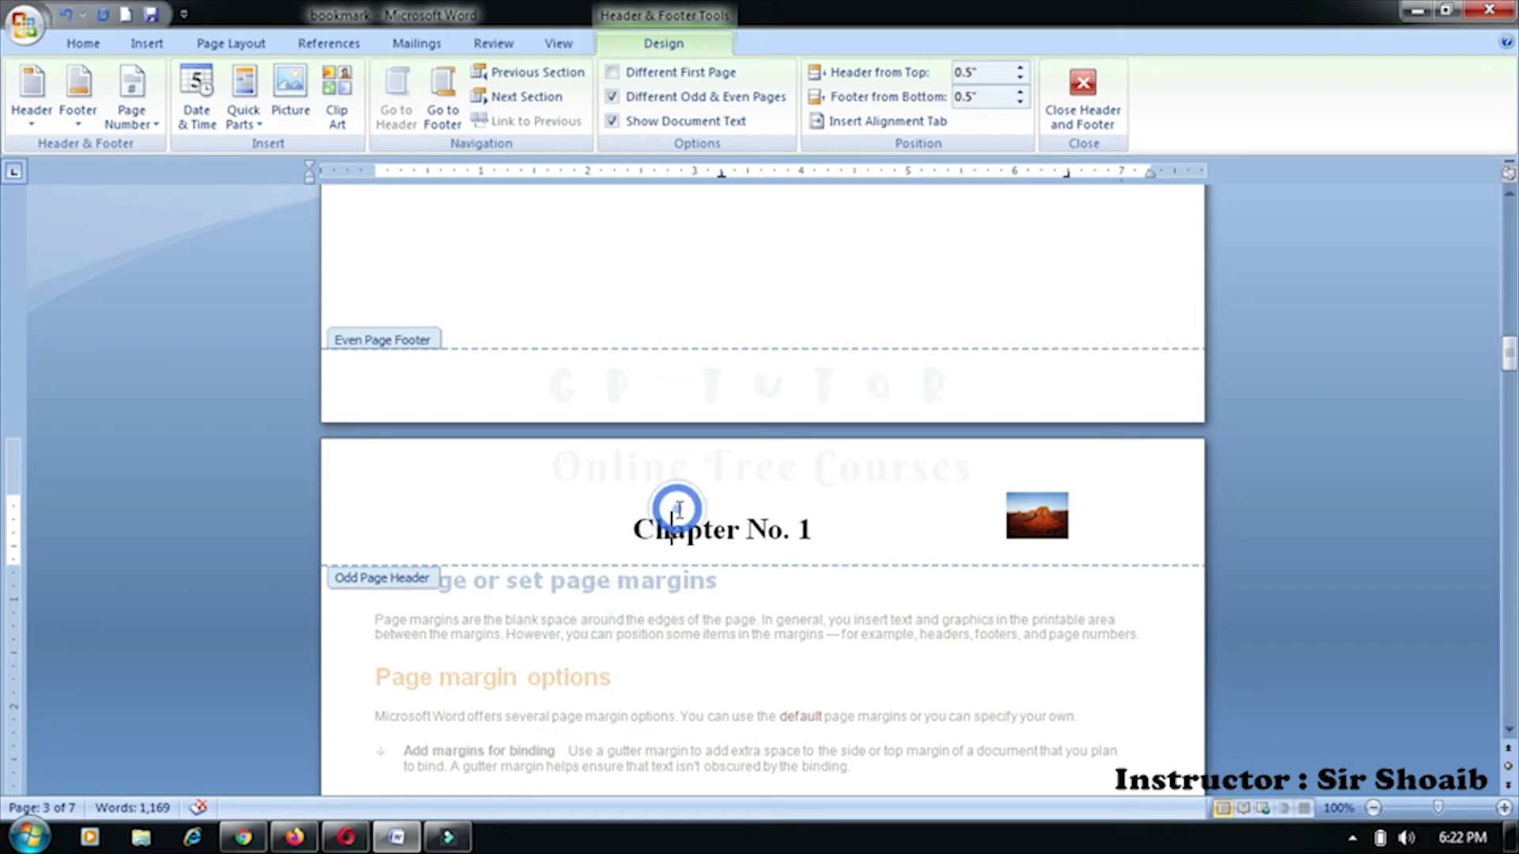
scroll(678, 510, "up", 5)
scroll(677, 510, "up", 2)
scroll(677, 511, "up", 10)
scroll(678, 510, "up", 6)
scroll(677, 511, "up", 10)
scroll(678, 518, "up", 4)
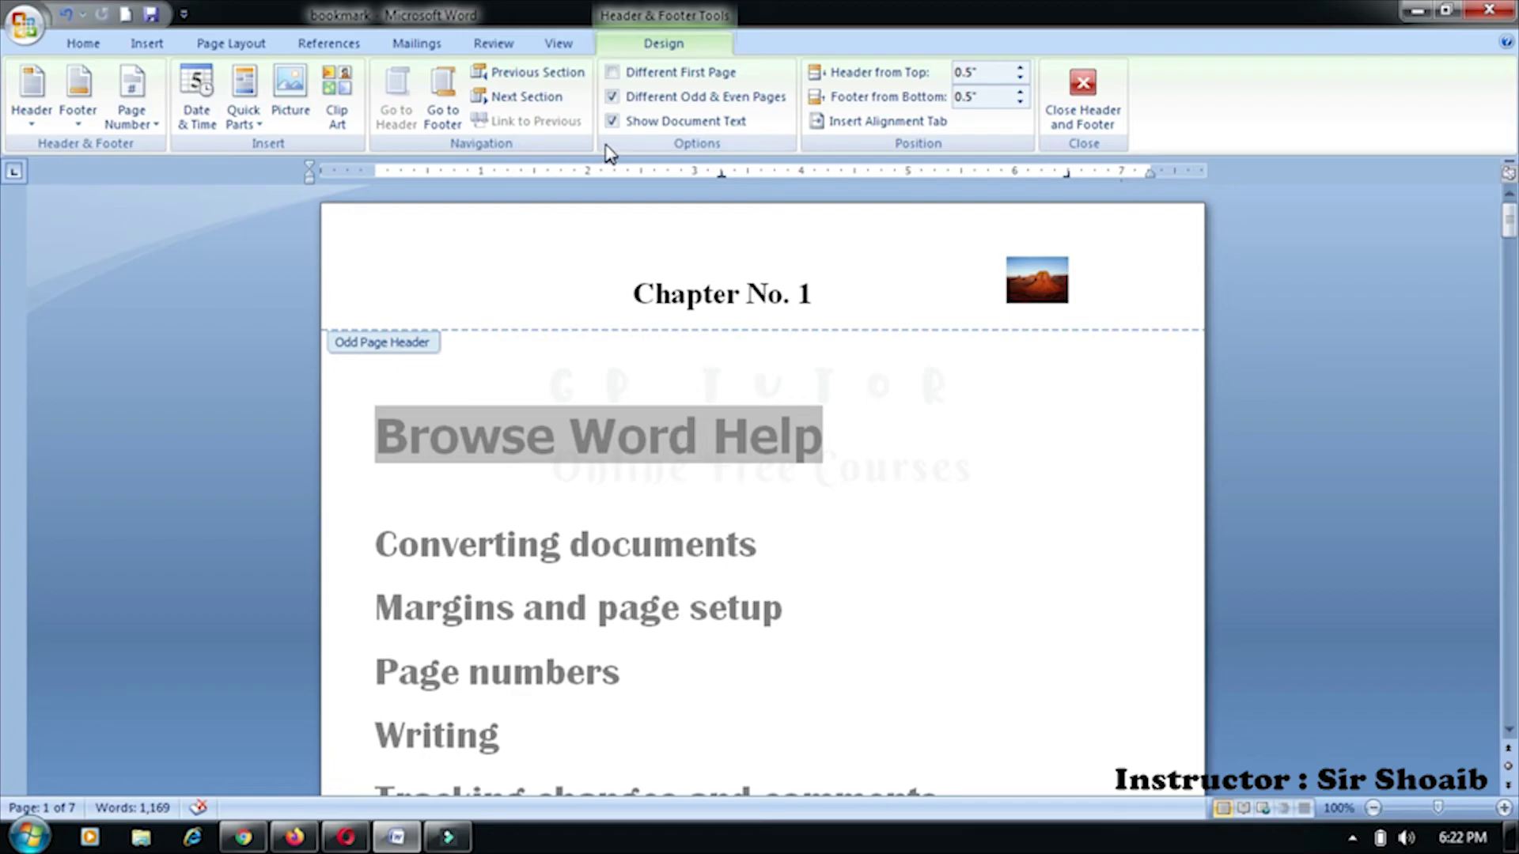
left_click(613, 96)
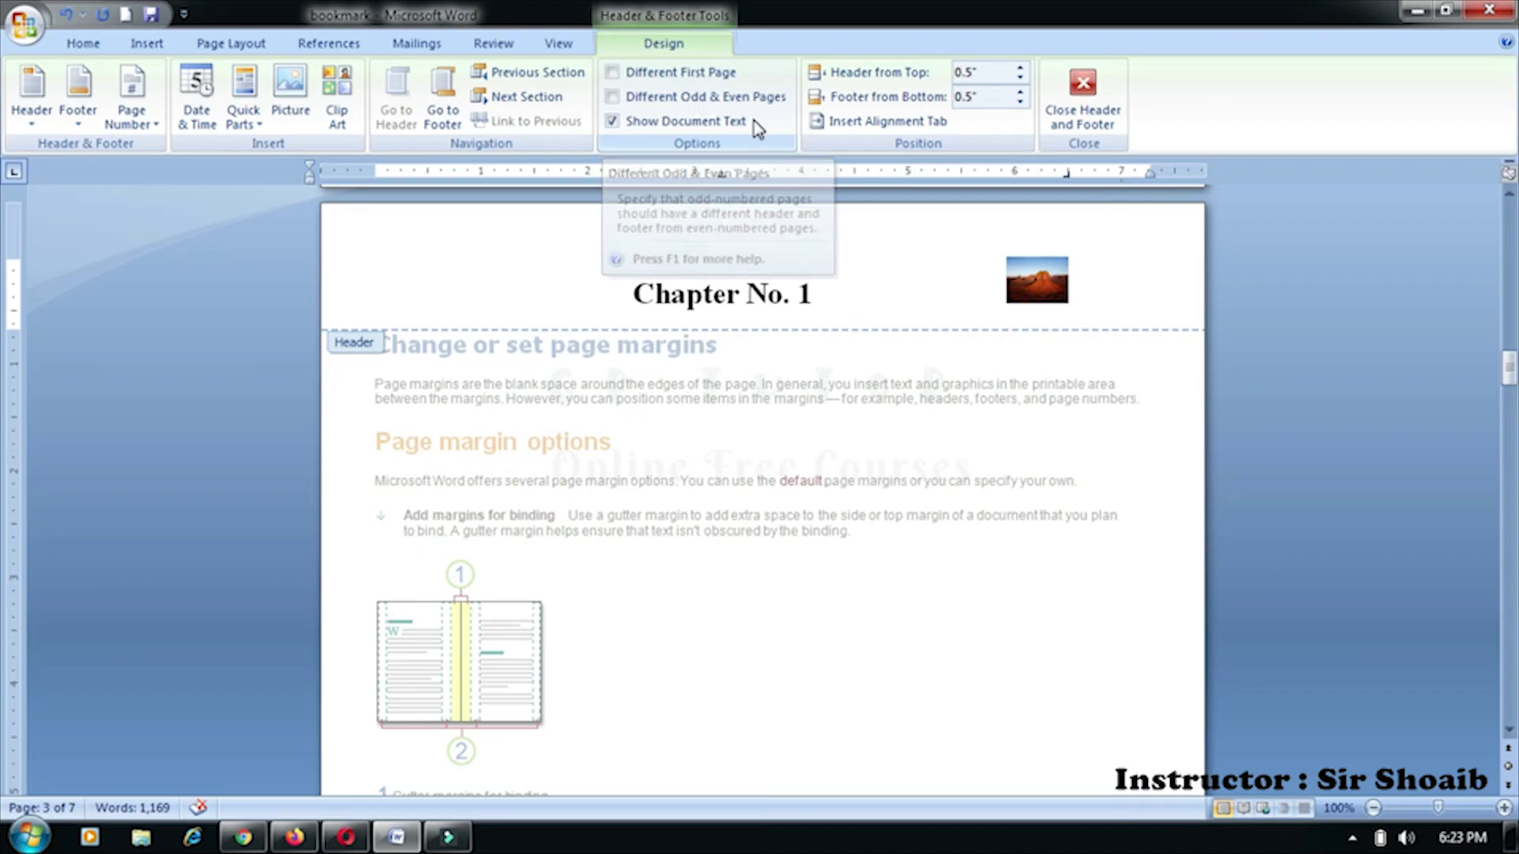
Lower Header from Top to 0", raise it to 0.6", then insert an alignment tab
left_click(1022, 80)
left_click(1022, 80)
left_click(1021, 80)
left_click(1022, 80)
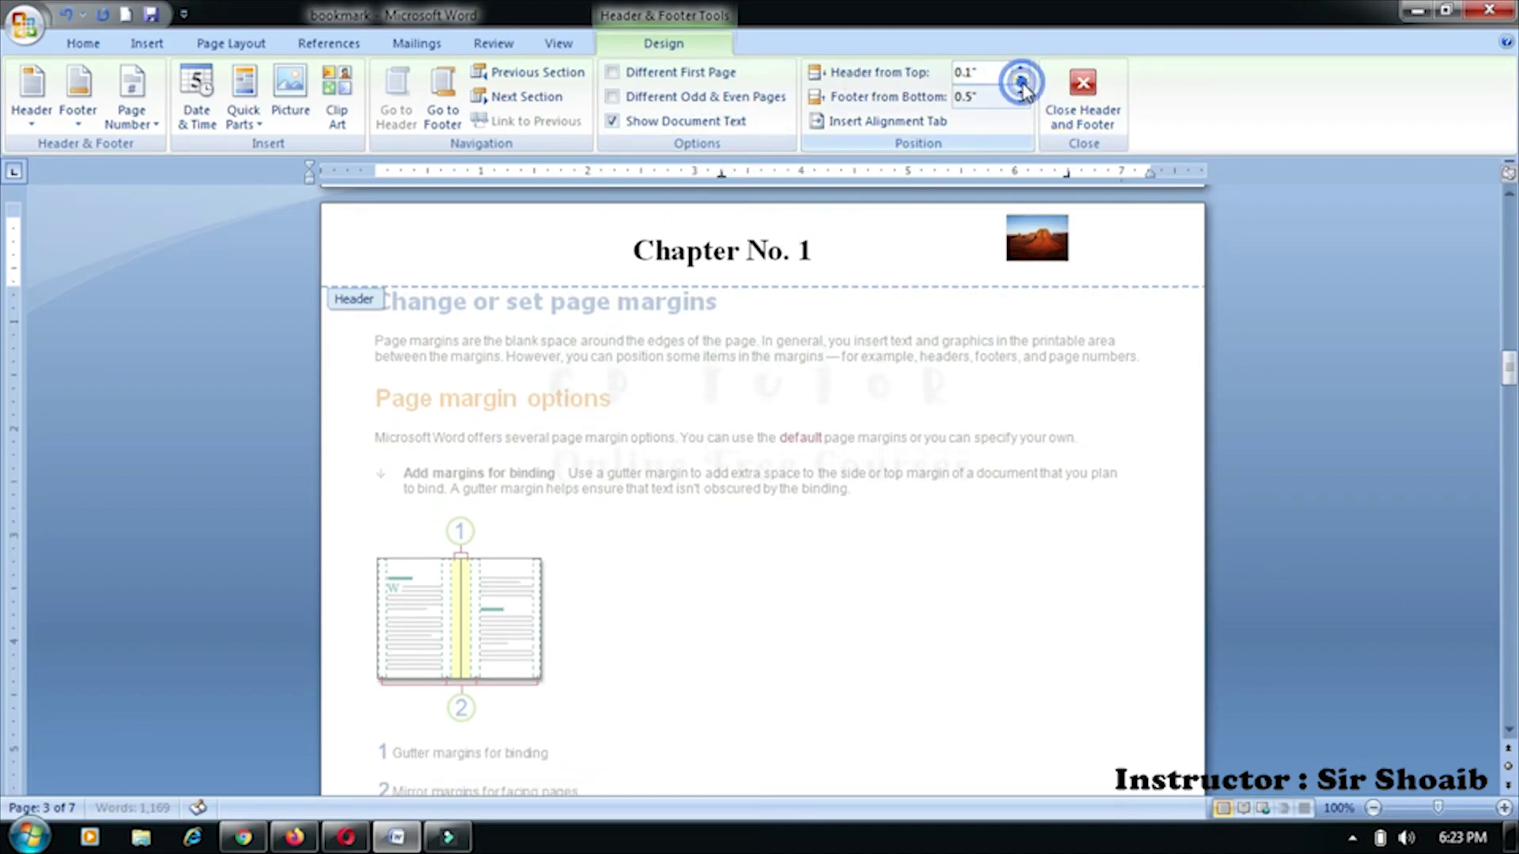
left_click(1022, 80)
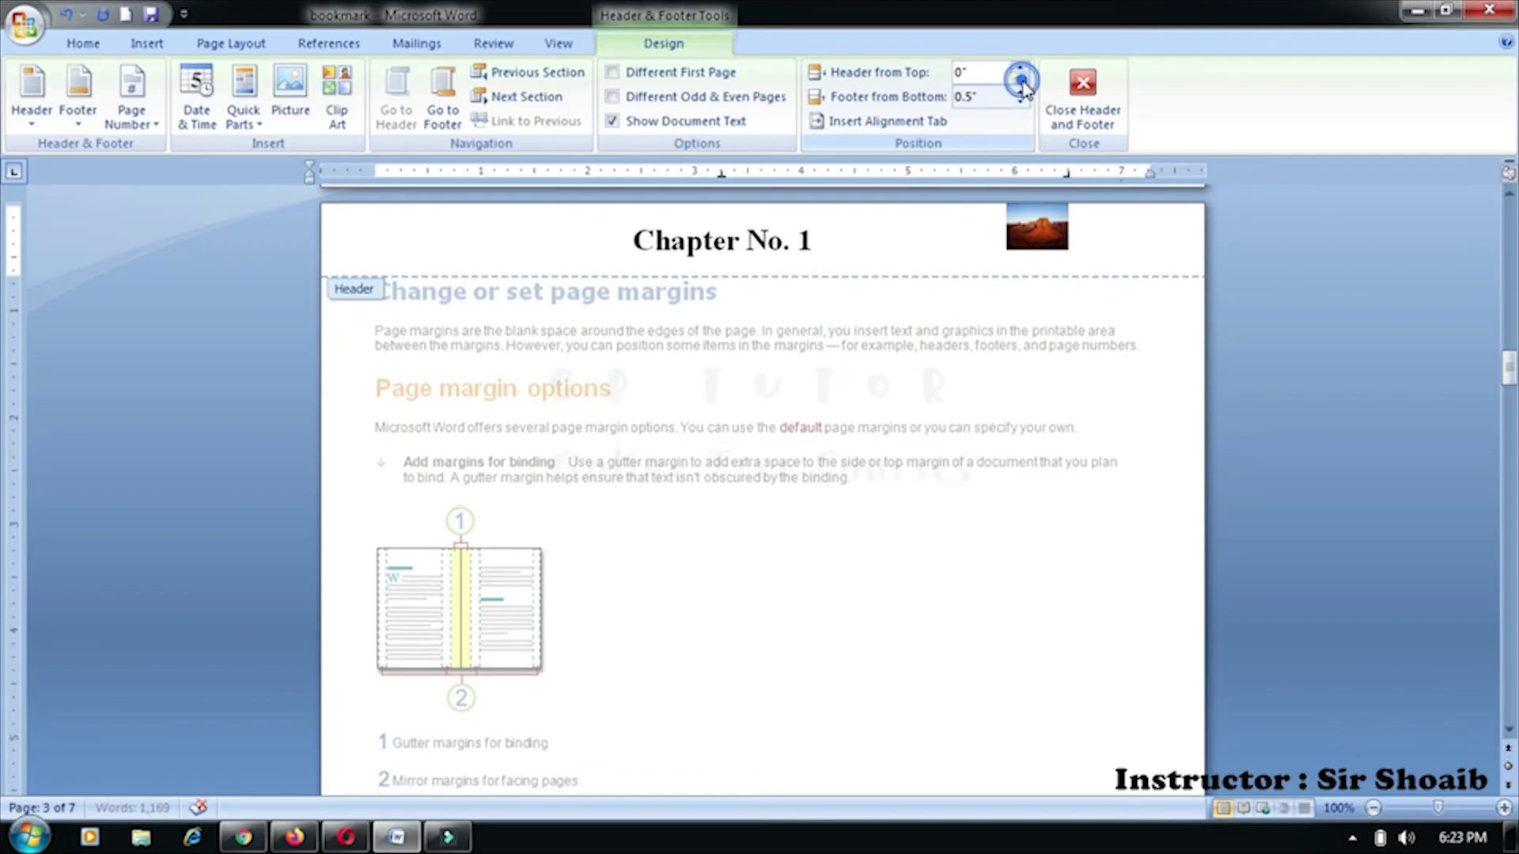
left_click(1021, 68)
left_click(1020, 68)
left_click(1020, 68)
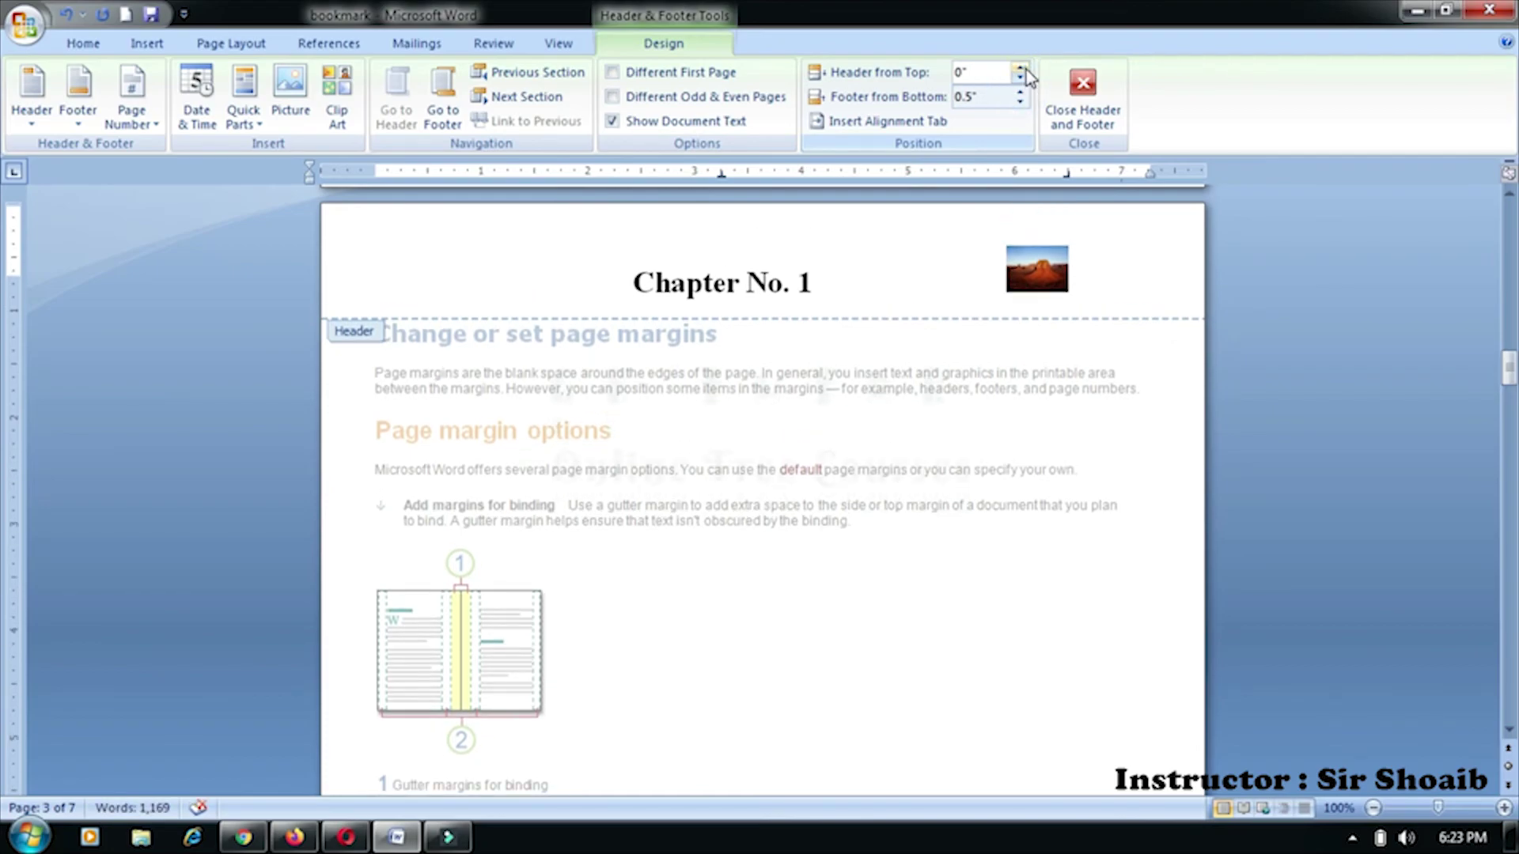
left_click(1021, 68)
left_click(1021, 68)
left_click(1020, 68)
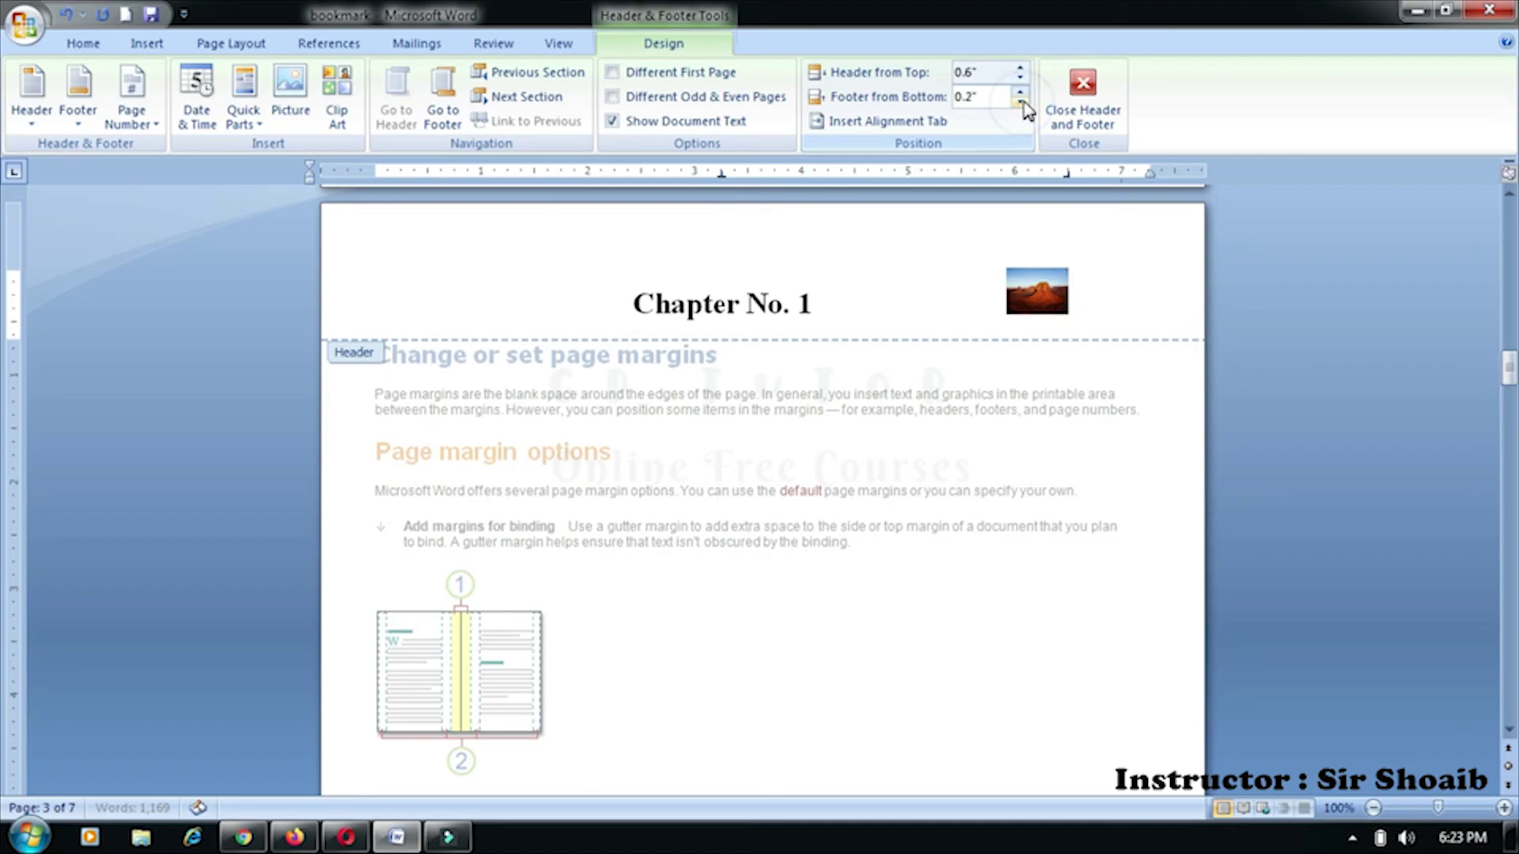
left_click(888, 122)
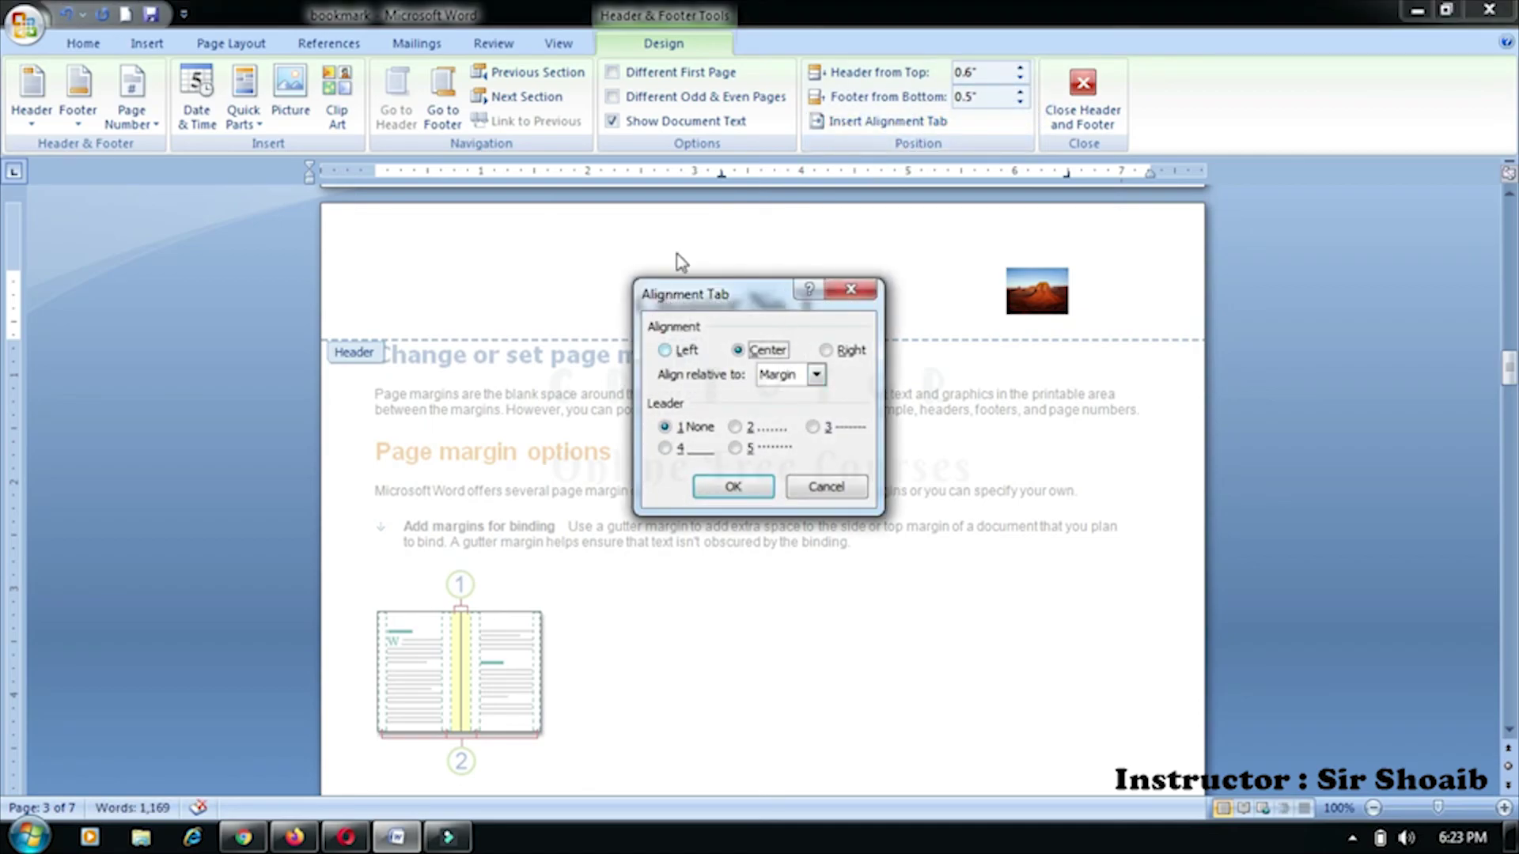
left_click(734, 500)
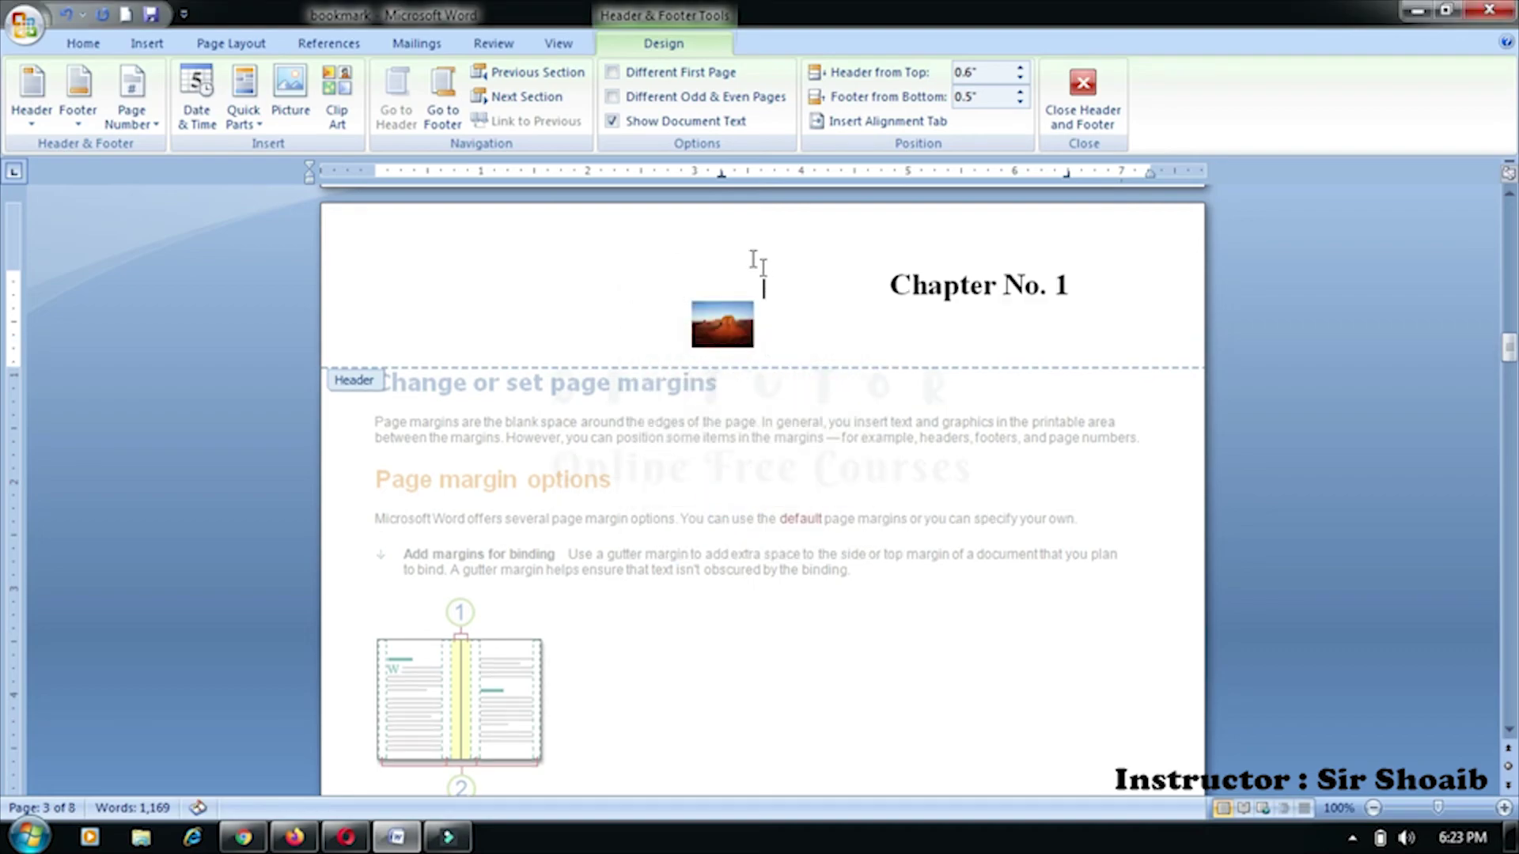
left_click(722, 173)
left_click_drag(747, 219, 748, 222)
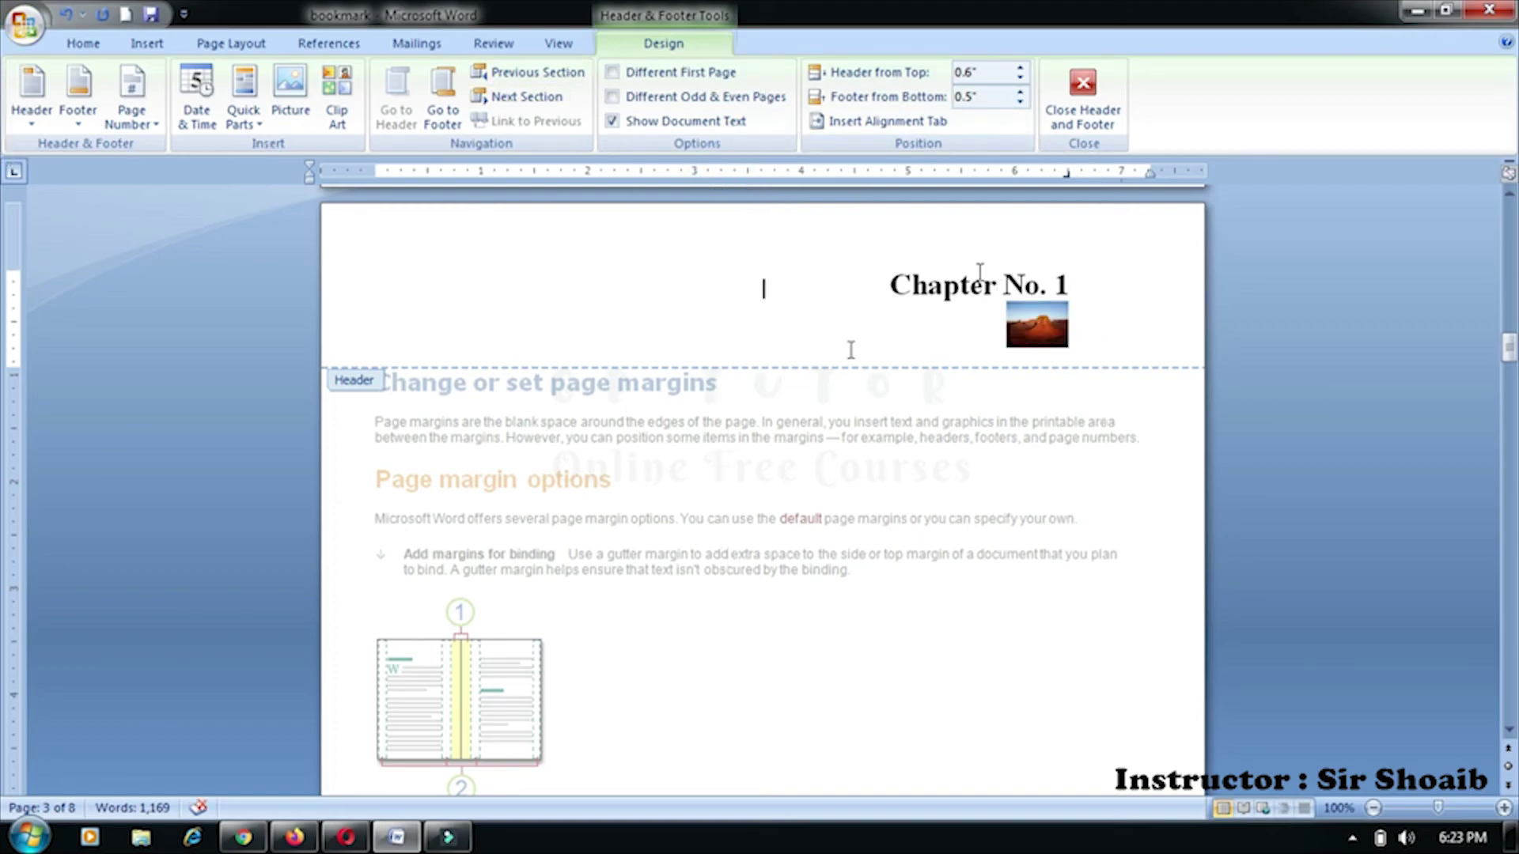
key("BackSpace")
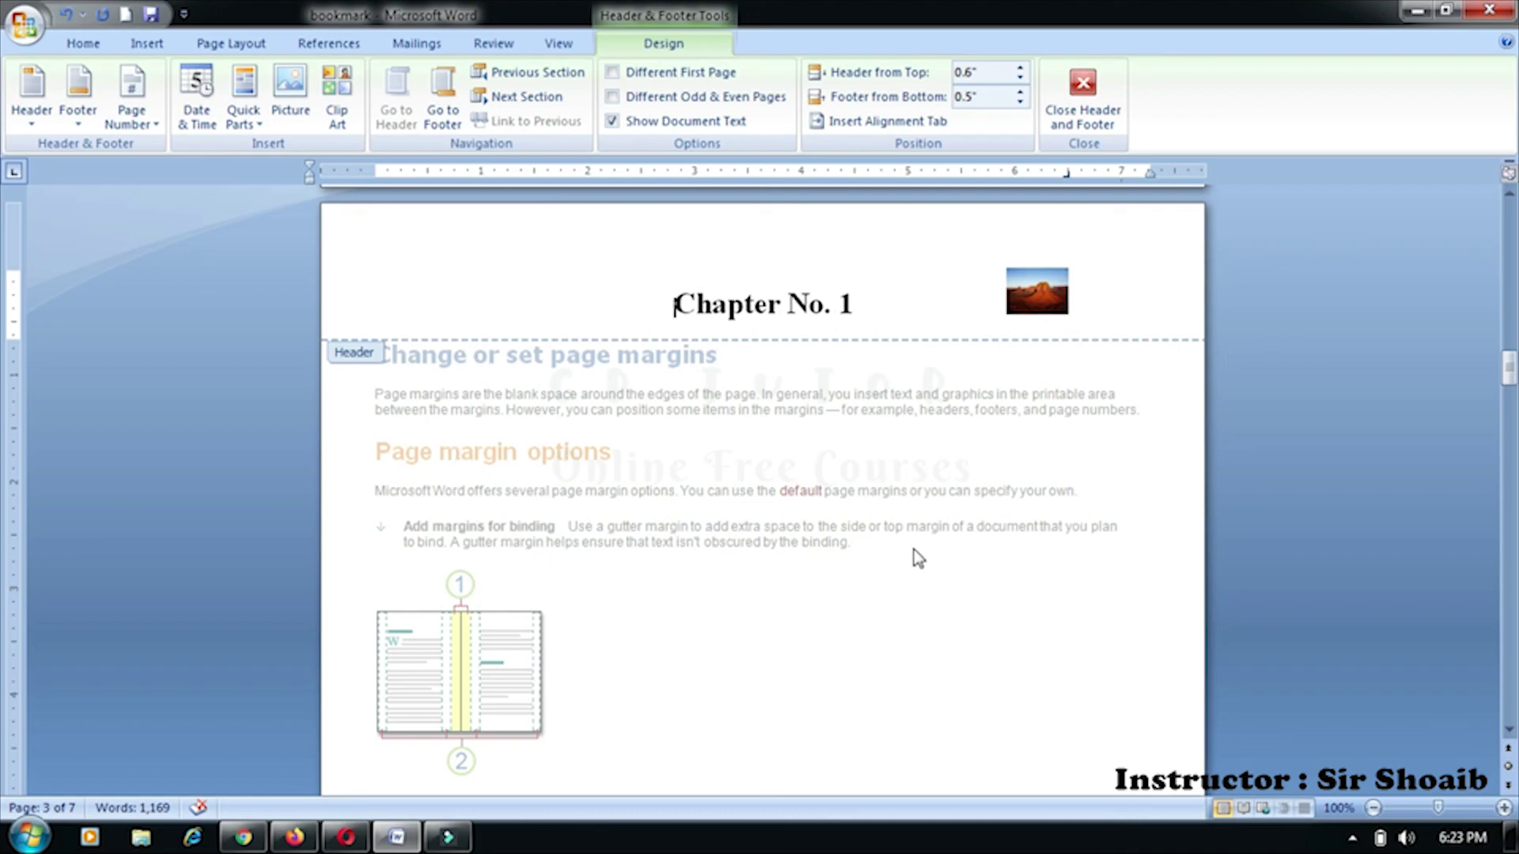
left_click(872, 283)
left_click(722, 305)
left_click(696, 305)
left_click(853, 307)
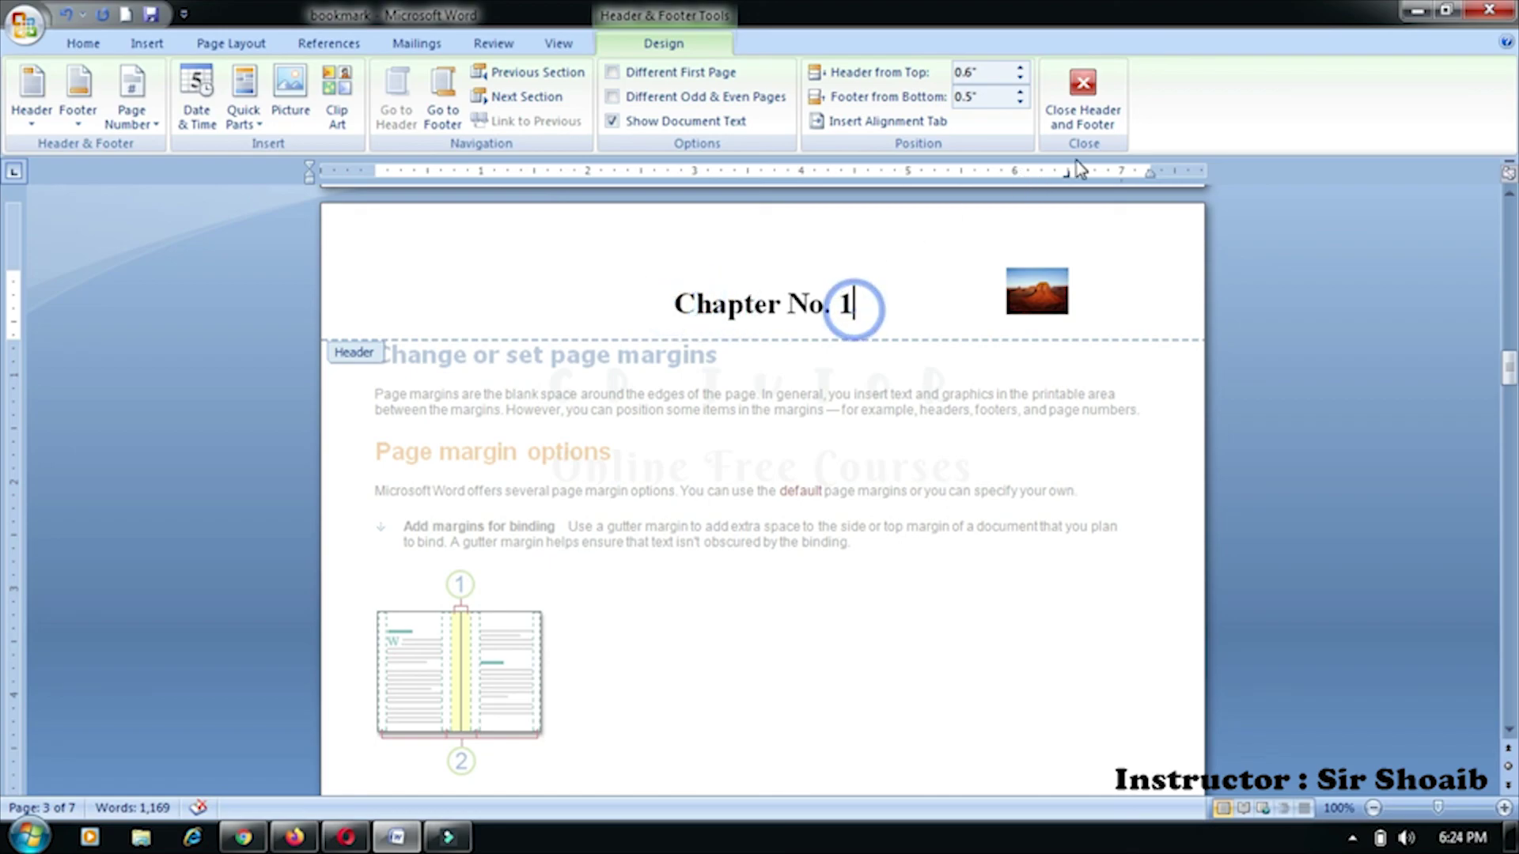